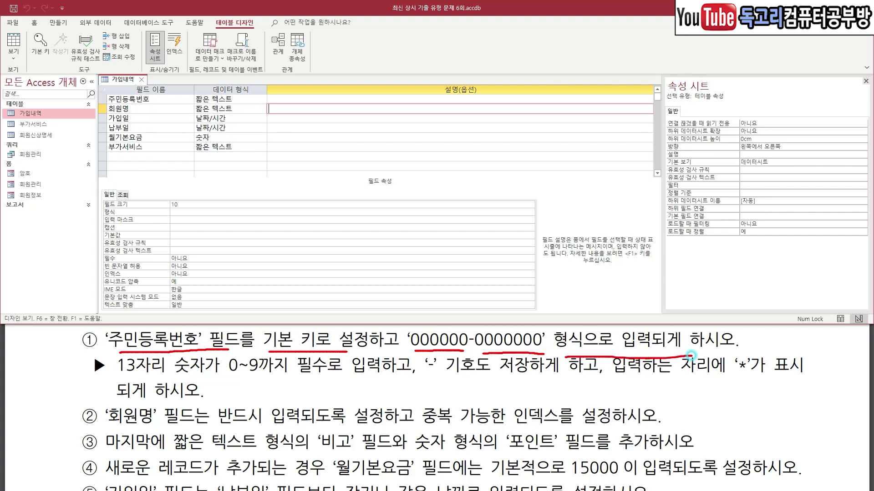
Make 주민등록번호 the table's primary key.
{"action": "left_click_drag", "start_coordinate": [419, 325], "coordinate": [423, 334]}
{"action": "left_click_drag", "start_coordinate": [227, 379], "coordinate": [363, 382]}
{"action": "left_click_drag", "start_coordinate": [426, 383], "coordinate": [595, 379]}
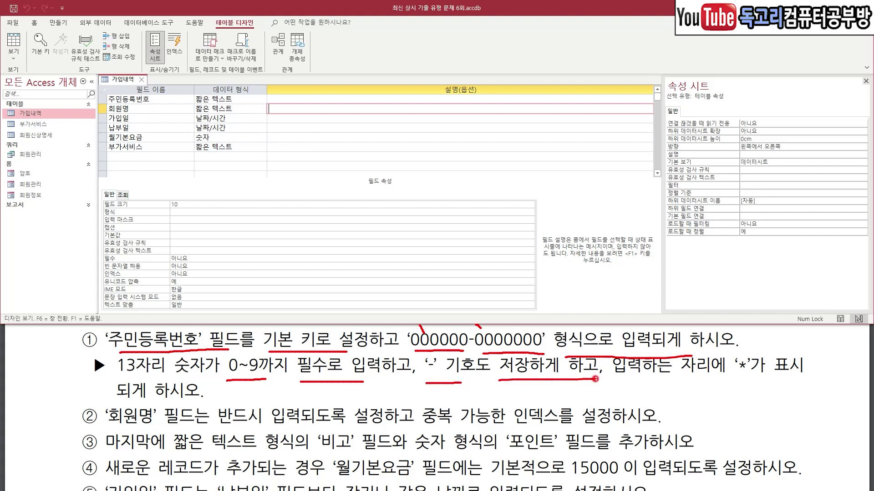
{"action": "left_click_drag", "start_coordinate": [754, 380], "coordinate": [727, 381]}
{"action": "key", "text": "Escape"}
{"action": "left_click", "coordinate": [137, 98]}
{"action": "left_click_drag", "start_coordinate": [67, 36], "coordinate": [35, 69]}
{"action": "key", "text": "Escape"}
{"action": "left_click", "coordinate": [40, 45]}
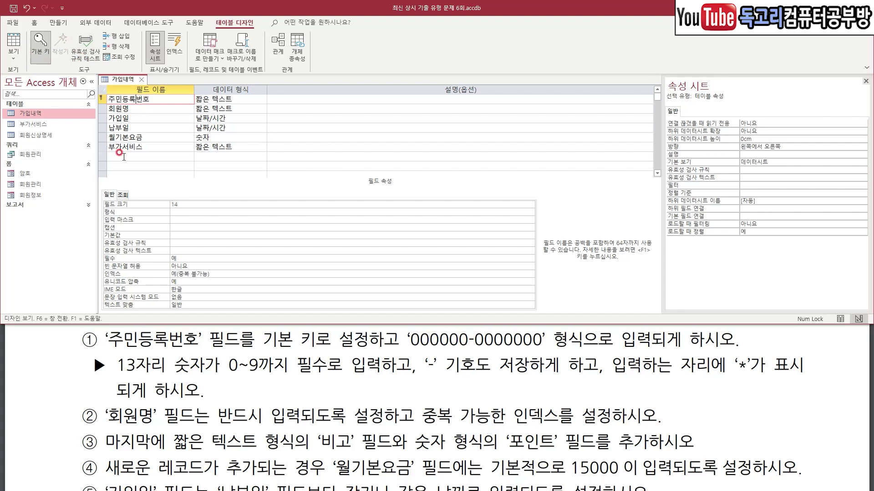
{"action": "left_click", "coordinate": [178, 219]}
{"action": "left_click_drag", "start_coordinate": [174, 212], "coordinate": [208, 196]}
{"action": "key", "text": "Escape"}
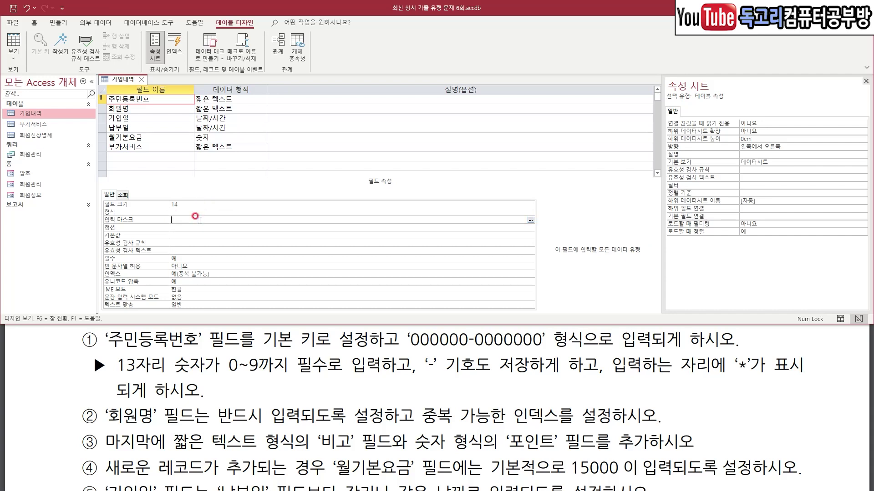
{"action": "type", "text": "000000-0000000;0;*"}
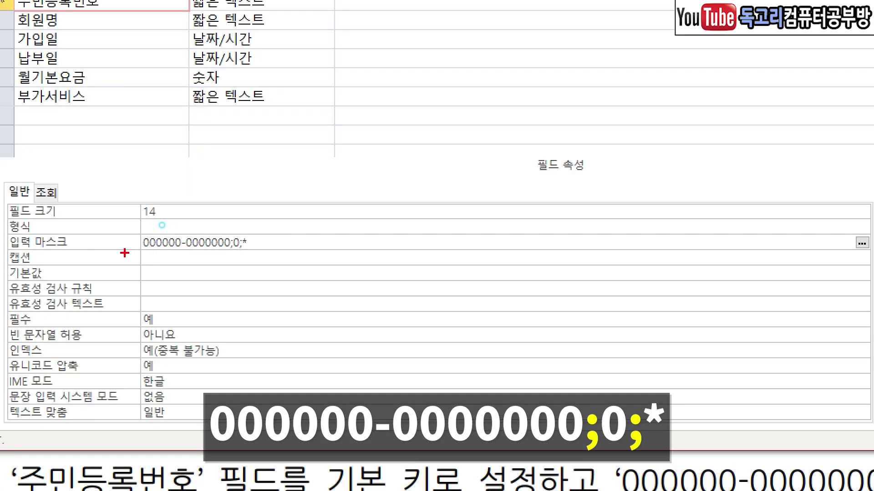
{"action": "left_click_drag", "start_coordinate": [124, 253], "coordinate": [258, 253]}
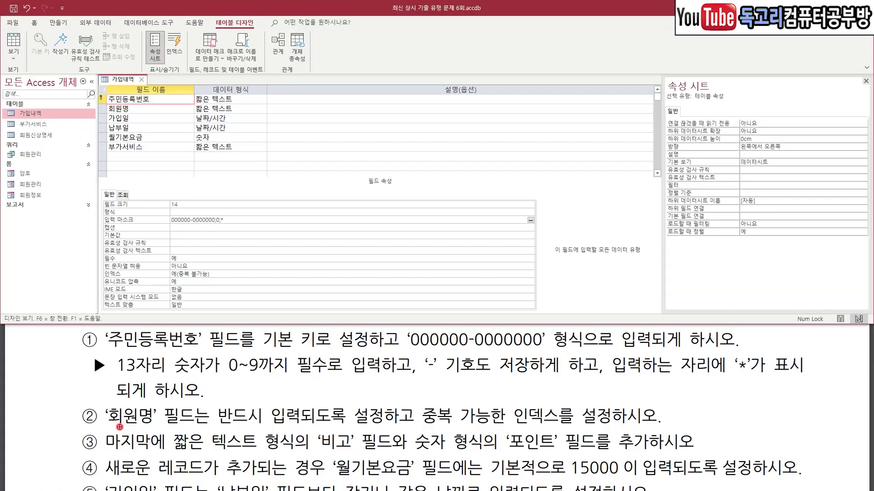
Set the 회원명 field's 필수 property to 예.
{"action": "left_click_drag", "start_coordinate": [119, 427], "coordinate": [161, 423]}
{"action": "left_click_drag", "start_coordinate": [227, 428], "coordinate": [327, 425]}
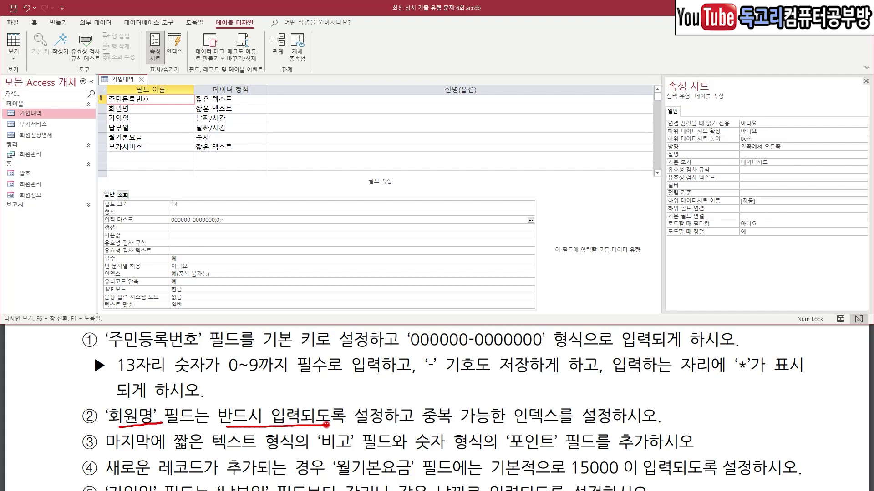
{"action": "left_click_drag", "start_coordinate": [424, 425], "coordinate": [592, 415]}
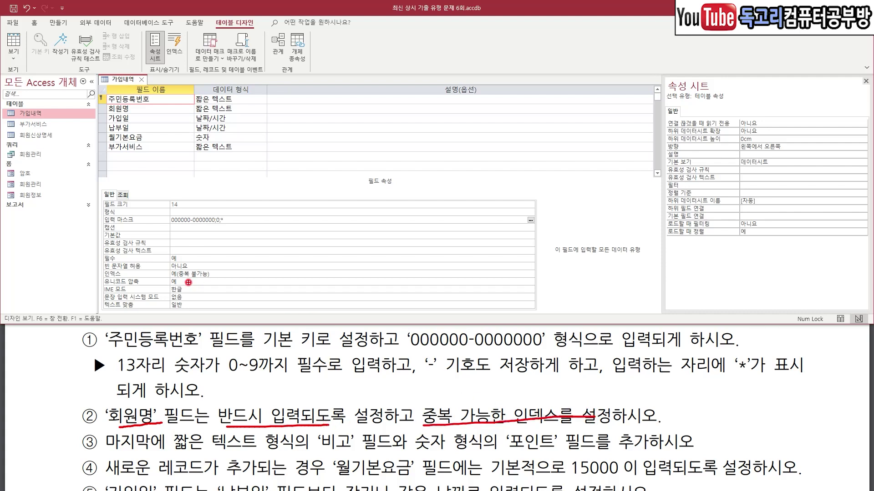
{"action": "key", "text": "Escape"}
{"action": "left_click", "coordinate": [138, 108]}
{"action": "key", "text": "ctrl+2"}
{"action": "mouse_move", "coordinate": [137, 102]}
{"action": "left_mouse_down"}
{"action": "mouse_move", "coordinate": [144, 111]}
{"action": "mouse_move", "coordinate": [159, 95]}
{"action": "left_mouse_up"}
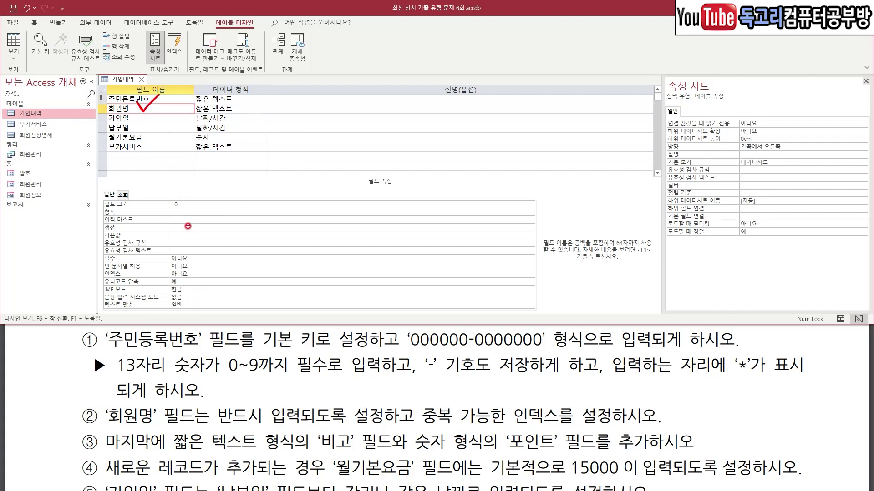
{"action": "left_click_drag", "start_coordinate": [182, 252], "coordinate": [214, 236]}
{"action": "key", "text": "Escape"}
{"action": "left_click", "coordinate": [520, 257]}
{"action": "left_click", "coordinate": [530, 259]}
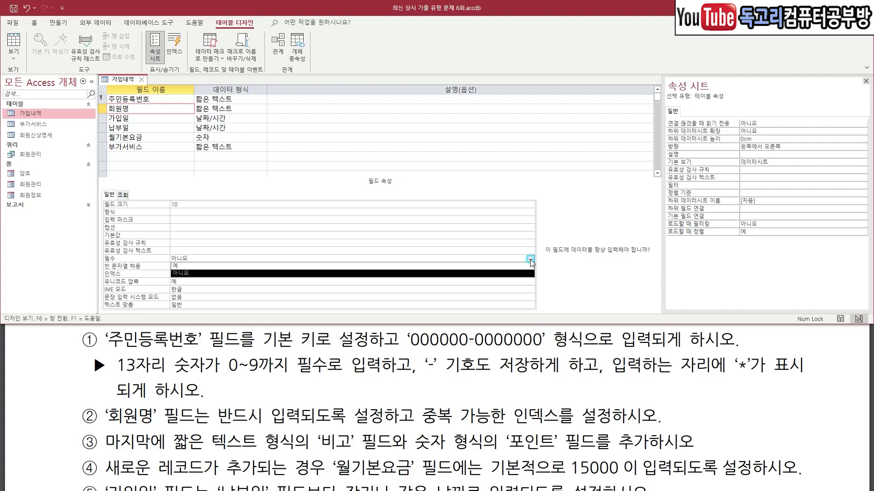
{"action": "left_click", "coordinate": [187, 266]}
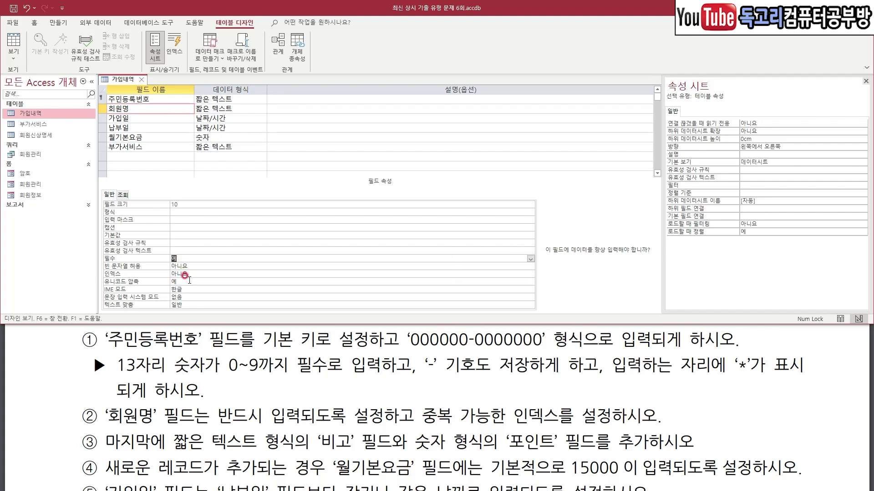
Set 회원명's 인덱스 property to 예(중복 가능).
{"action": "left_click", "coordinate": [189, 274]}
{"action": "left_click", "coordinate": [531, 275]}
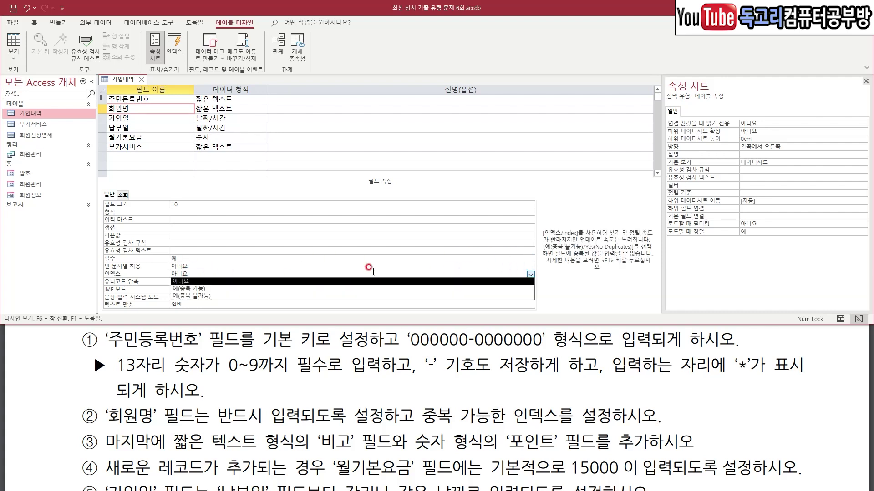
{"action": "left_click", "coordinate": [174, 288]}
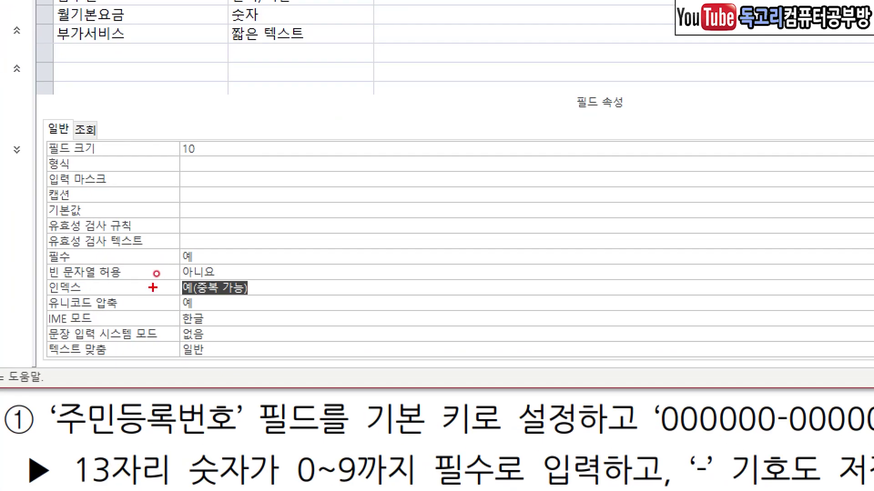
{"action": "left_click_drag", "start_coordinate": [157, 291], "coordinate": [178, 292]}
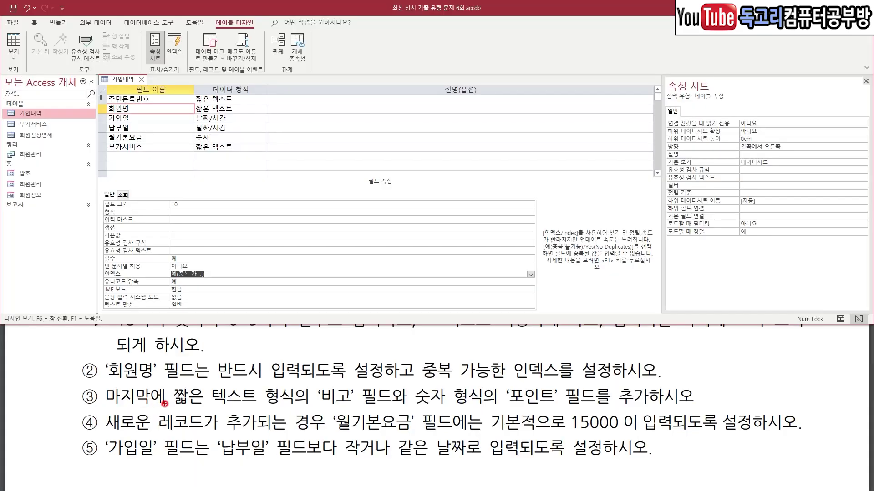
Add a 비고 field as 짧은 텍스트 below 부가서비스.
{"action": "left_click_drag", "start_coordinate": [113, 411], "coordinate": [387, 409]}
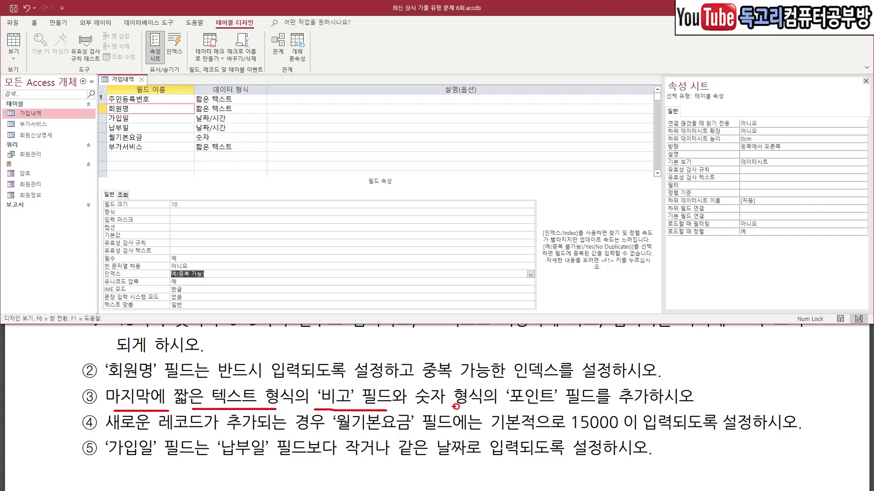
{"action": "left_click_drag", "start_coordinate": [439, 407], "coordinate": [597, 411]}
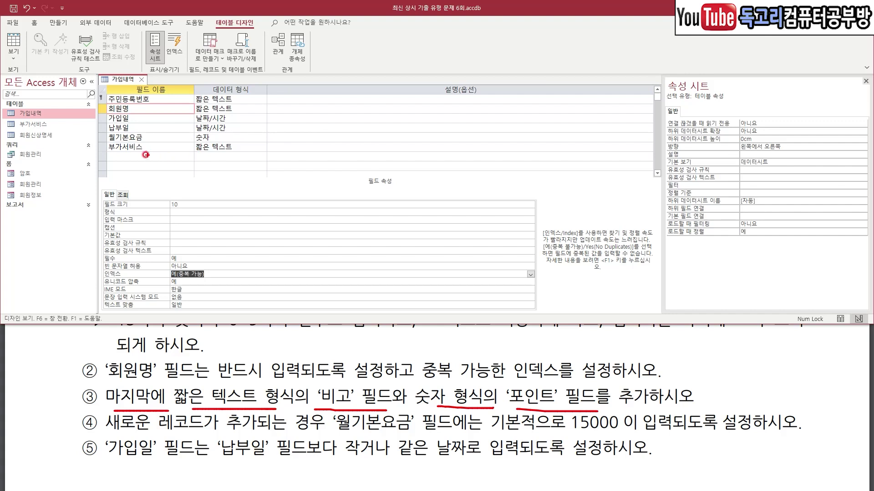
{"action": "left_click_drag", "start_coordinate": [135, 150], "coordinate": [154, 144]}
{"action": "left_click", "coordinate": [140, 156]}
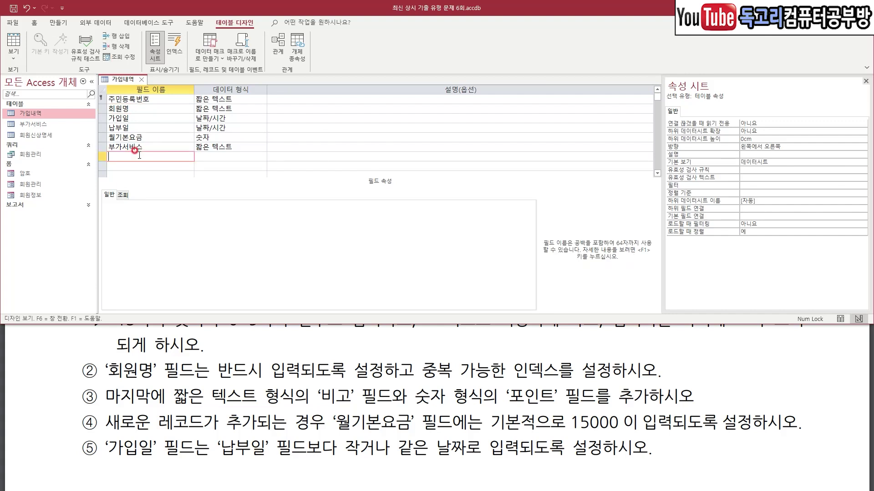
{"action": "type", "text": "비고"}
{"action": "key", "text": "Tab"}
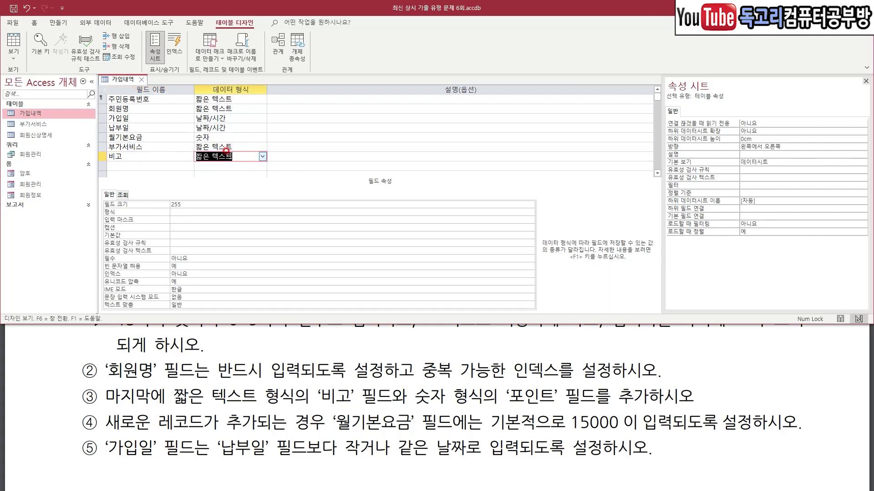
Add a 포인트 field below 비고 with data type 숫자.
{"action": "left_click", "coordinate": [131, 165]}
{"action": "type", "text": "포인트"}
{"action": "key", "text": "Tab"}
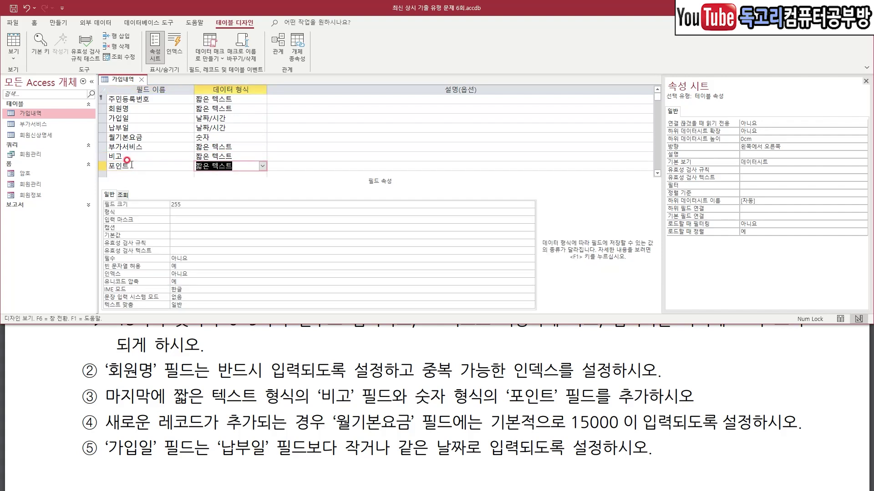
{"action": "left_click", "coordinate": [262, 165]}
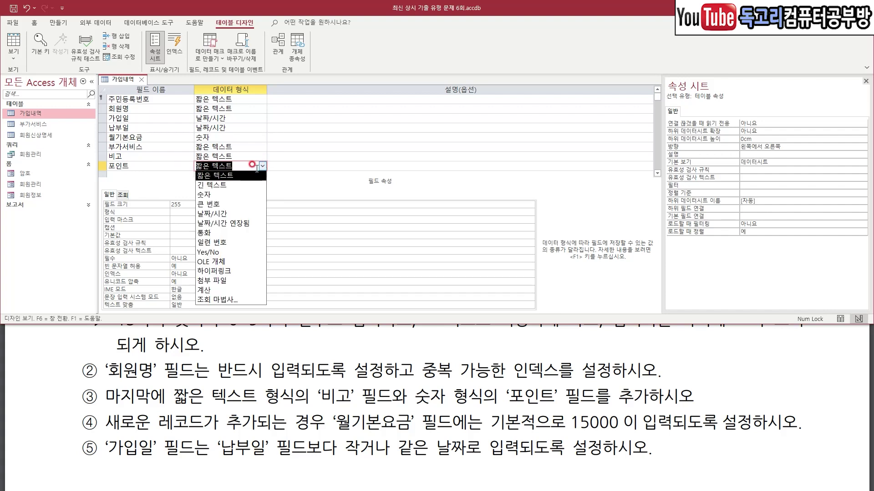
{"action": "left_click", "coordinate": [242, 196]}
{"action": "left_click_drag", "start_coordinate": [132, 429], "coordinate": [259, 427]}
{"action": "left_click_drag", "start_coordinate": [327, 433], "coordinate": [405, 430]}
{"action": "left_click_drag", "start_coordinate": [572, 434], "coordinate": [640, 435]}
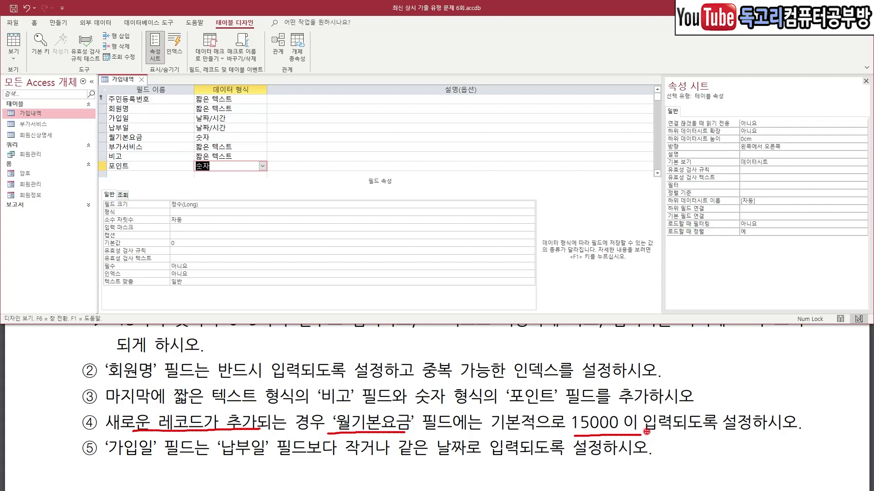
{"action": "key", "text": "Escape"}
Enter 15000 in the 기본값 property of 월기본요금.
{"action": "left_click", "coordinate": [147, 135]}
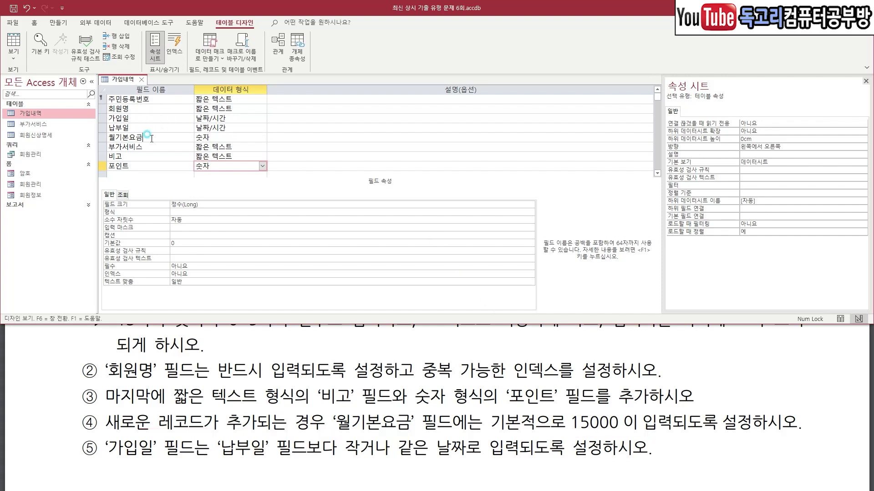
{"action": "left_click_drag", "start_coordinate": [149, 131], "coordinate": [173, 121]}
{"action": "left_click_drag", "start_coordinate": [179, 235], "coordinate": [196, 231]}
{"action": "key", "text": "Escape"}
{"action": "left_click", "coordinate": [193, 243]}
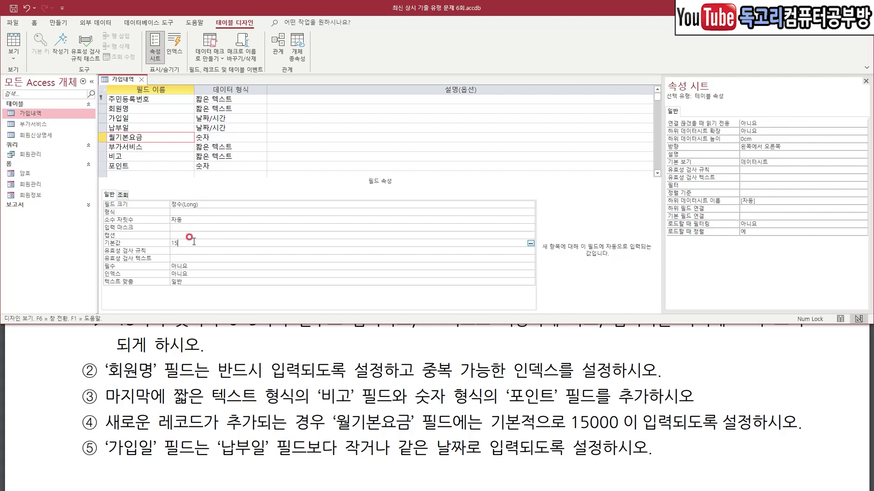
{"action": "key", "text": "Return"}
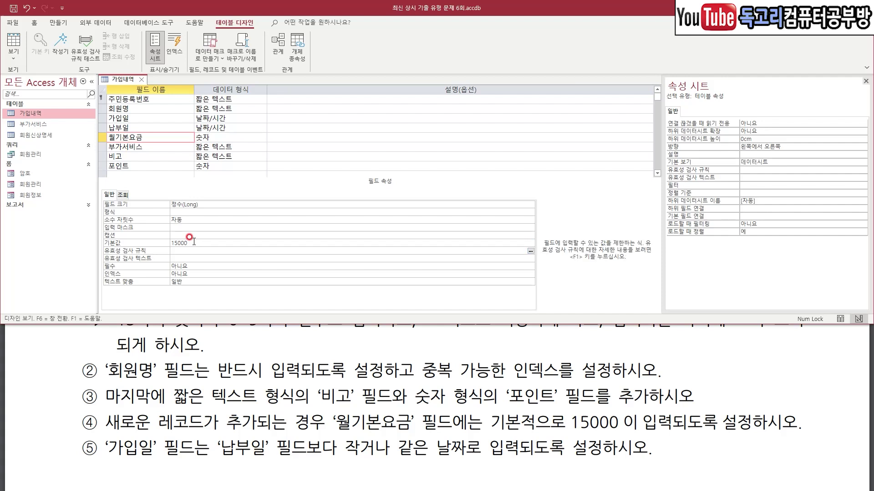
{"action": "left_click_drag", "start_coordinate": [98, 459], "coordinate": [449, 464]}
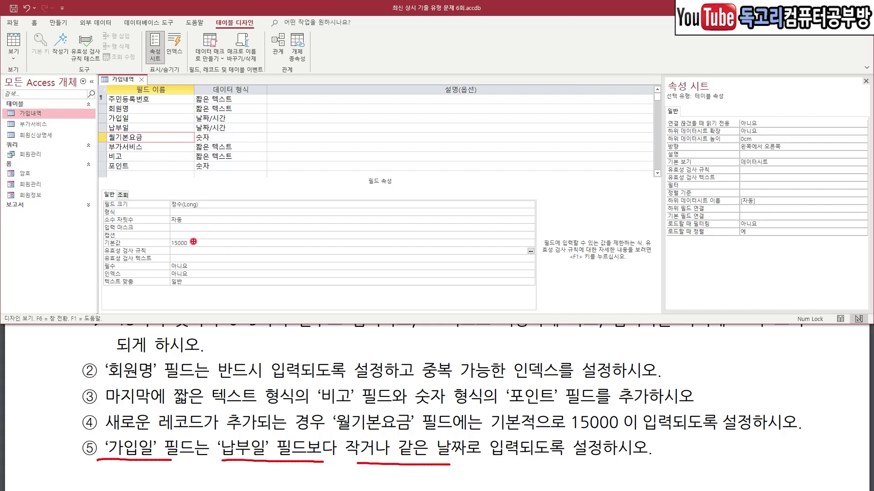
{"action": "key", "text": "Escape"}
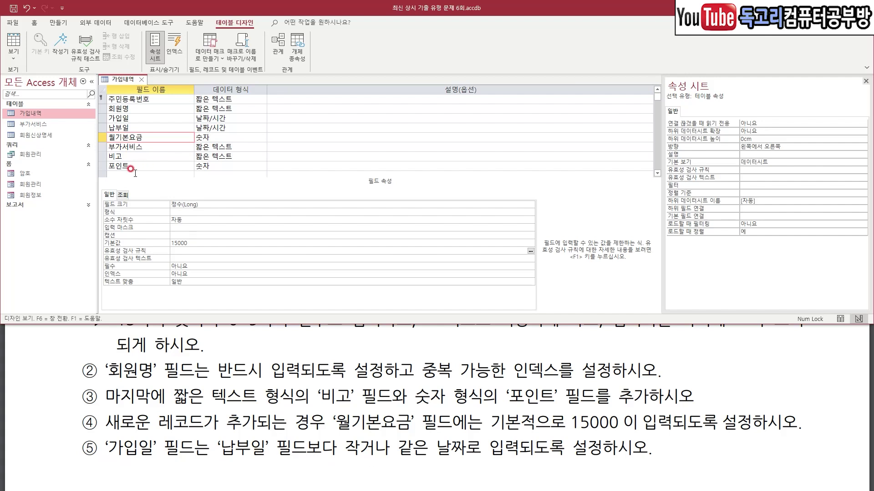
Enter [가입일]<=[납부일] in the table Property Sheet's 유효성 검사 규칙 box.
{"action": "left_click", "coordinate": [131, 174]}
{"action": "key", "text": "ctrl+2"}
{"action": "left_click_drag", "start_coordinate": [115, 162], "coordinate": [134, 158]}
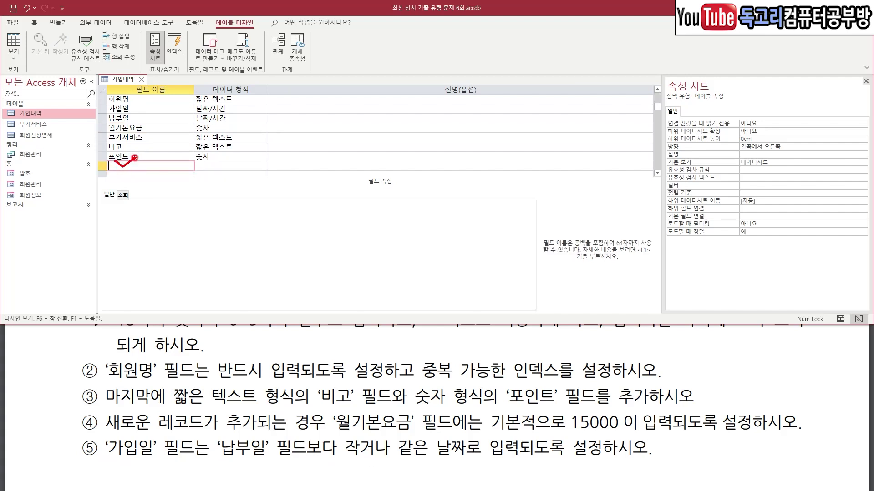
{"action": "left_click_drag", "start_coordinate": [742, 162], "coordinate": [774, 152]}
{"action": "left_click", "coordinate": [765, 169]}
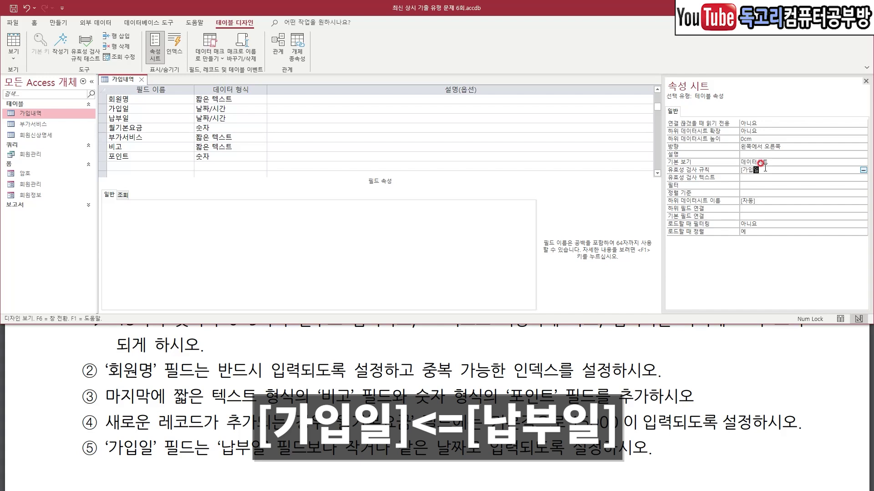
{"action": "type", "text": "[가입일]"}
{"action": "type", "text": "<=[납부일]"}
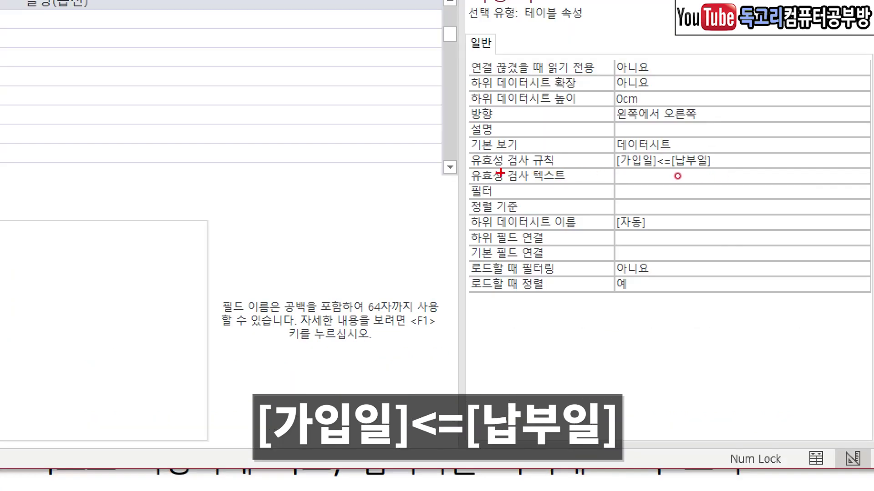
{"action": "left_click_drag", "start_coordinate": [473, 174], "coordinate": [552, 171]}
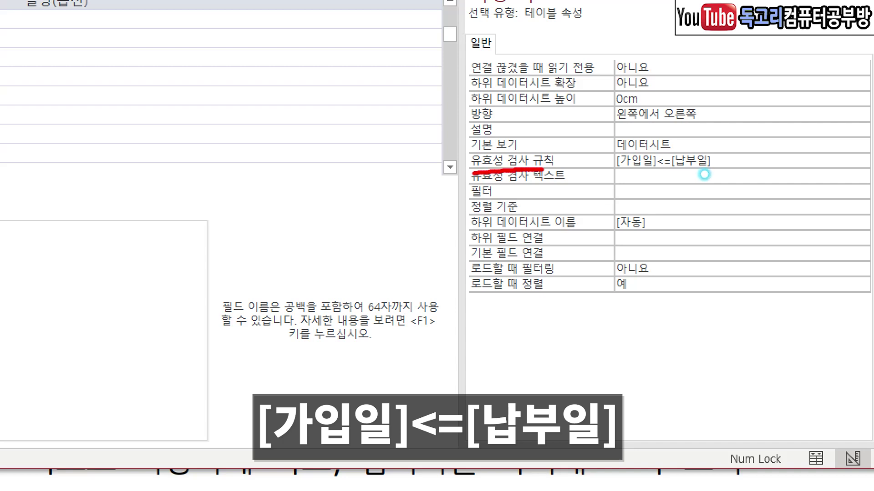
{"action": "left_click_drag", "start_coordinate": [626, 177], "coordinate": [722, 176]}
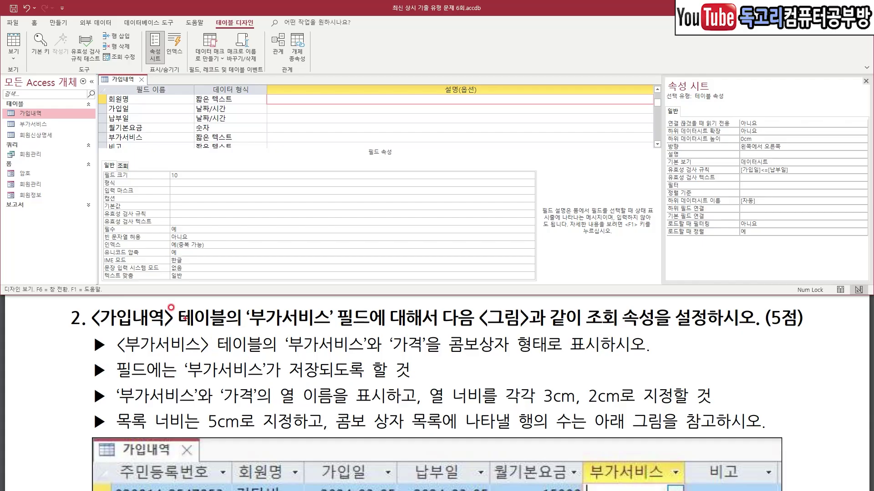
Set the 부가서비스 field's 컨트롤 표시 to 콤보 상자 on the 조회 tab.
{"action": "left_click_drag", "start_coordinate": [112, 334], "coordinate": [169, 329]}
{"action": "left_click_drag", "start_coordinate": [247, 330], "coordinate": [336, 326]}
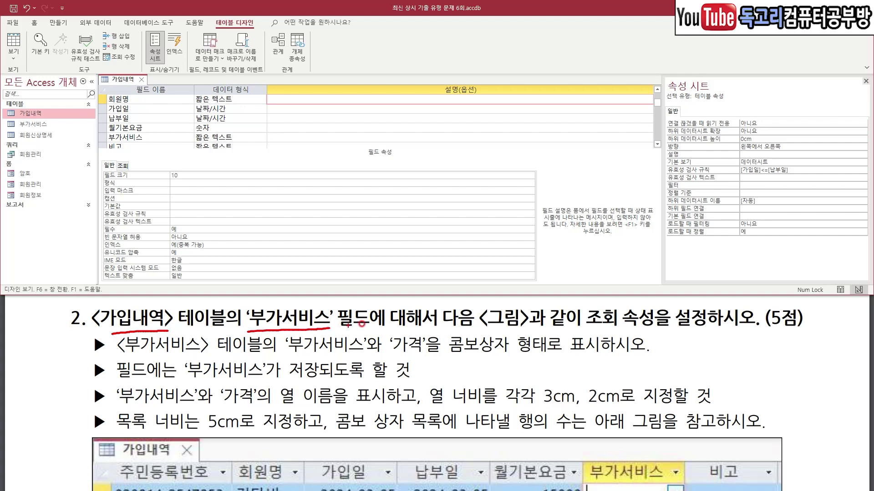
{"action": "left_click_drag", "start_coordinate": [508, 336], "coordinate": [645, 332]}
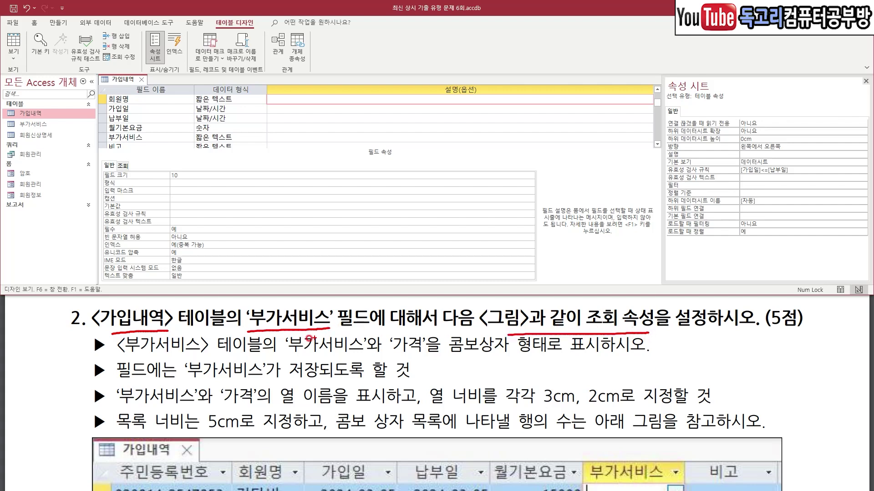
{"action": "left_click_drag", "start_coordinate": [128, 353], "coordinate": [209, 353]}
{"action": "left_click_drag", "start_coordinate": [287, 353], "coordinate": [528, 361]}
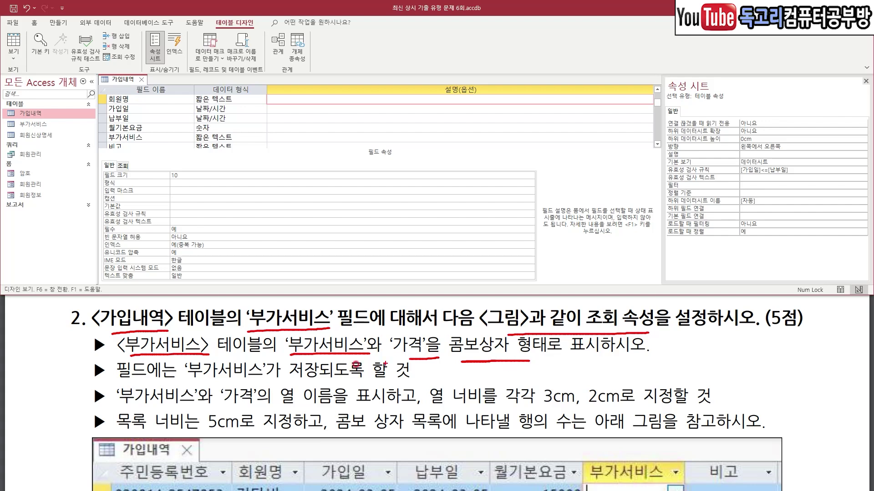
{"action": "left_click_drag", "start_coordinate": [199, 385], "coordinate": [273, 386]}
{"action": "key", "text": "Escape"}
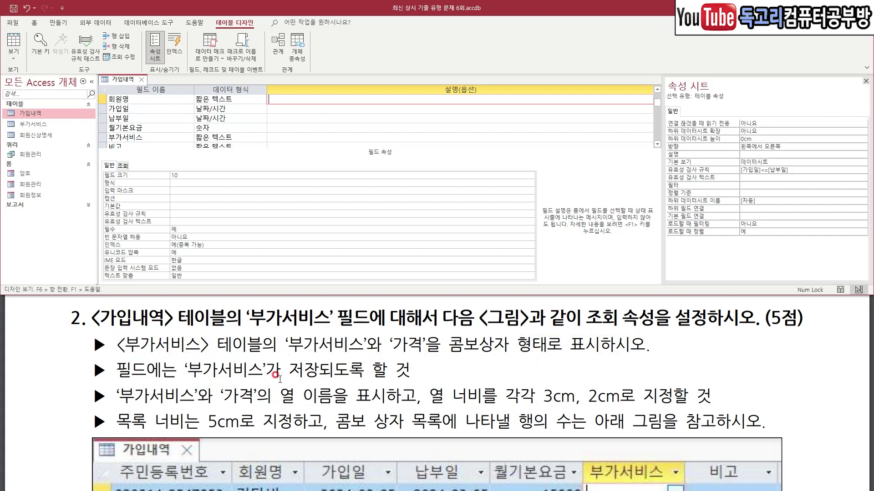
{"action": "left_click", "coordinate": [144, 135]}
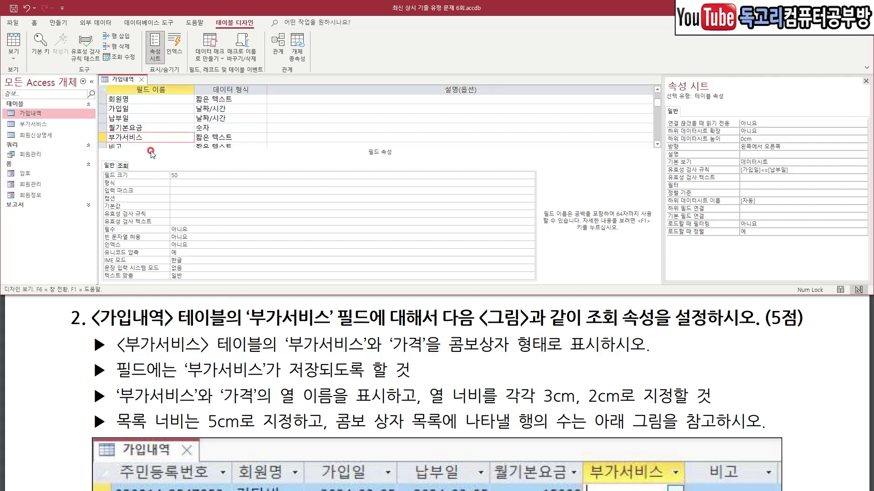
{"action": "left_click", "coordinate": [123, 165]}
{"action": "left_click", "coordinate": [226, 175]}
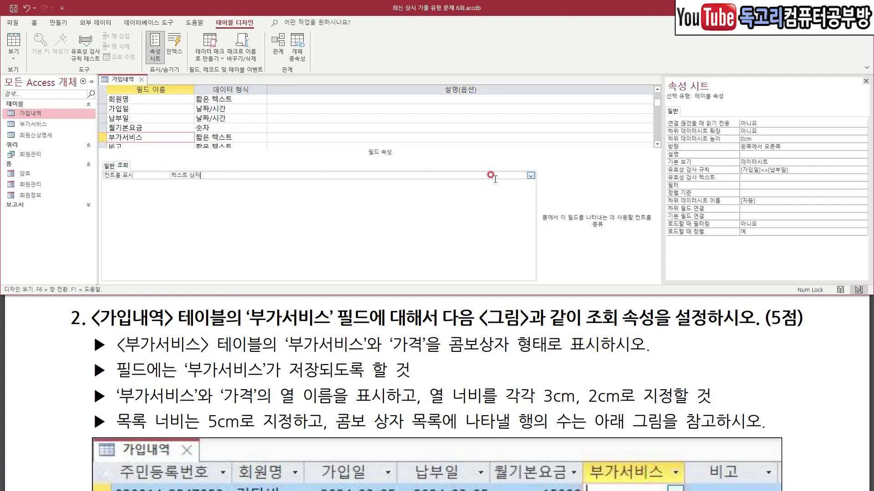
{"action": "left_click", "coordinate": [530, 175]}
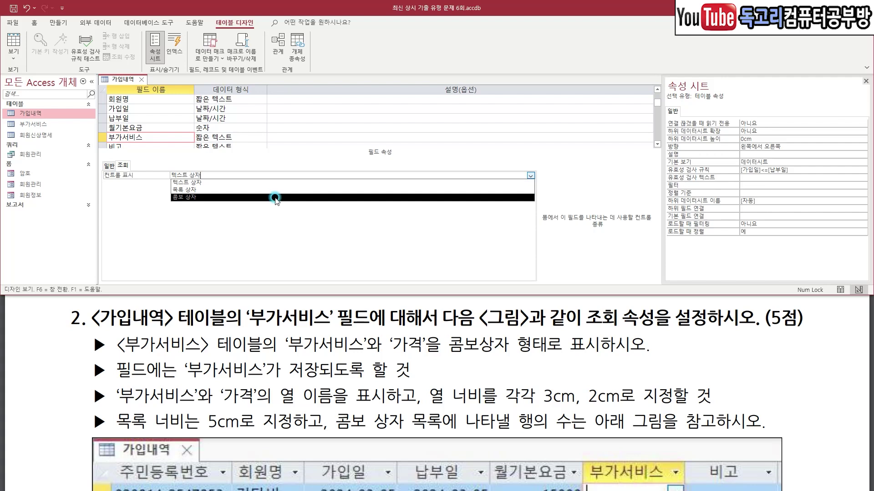
{"action": "left_click", "coordinate": [276, 199]}
{"action": "mouse_move", "coordinate": [173, 188]}
{"action": "left_mouse_down"}
{"action": "mouse_move", "coordinate": [183, 196]}
{"action": "mouse_move", "coordinate": [199, 181]}
{"action": "left_mouse_up"}
{"action": "key", "text": "Escape"}
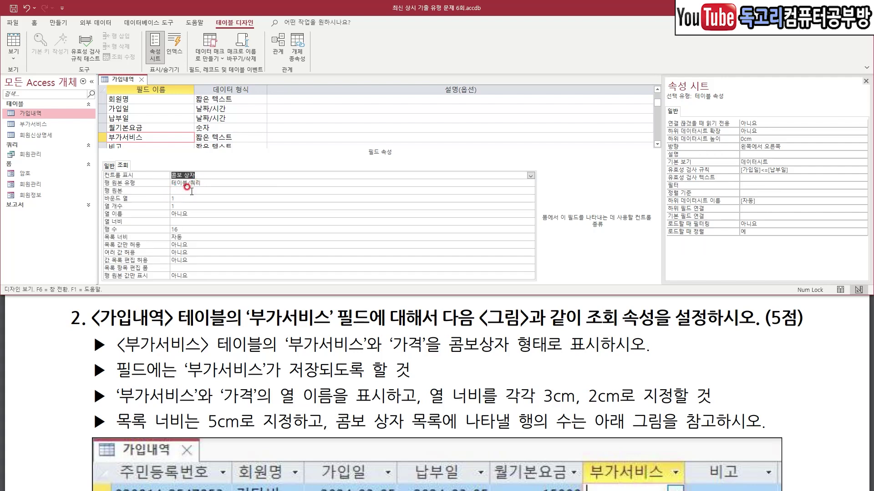
Launch the Query Builder from the 행 원본 property.
{"action": "left_click", "coordinate": [199, 190]}
{"action": "mouse_move", "coordinate": [551, 199]}
{"action": "left_mouse_down"}
{"action": "mouse_move", "coordinate": [518, 170]}
{"action": "mouse_move", "coordinate": [537, 200]}
{"action": "mouse_move", "coordinate": [527, 205]}
{"action": "left_mouse_up"}
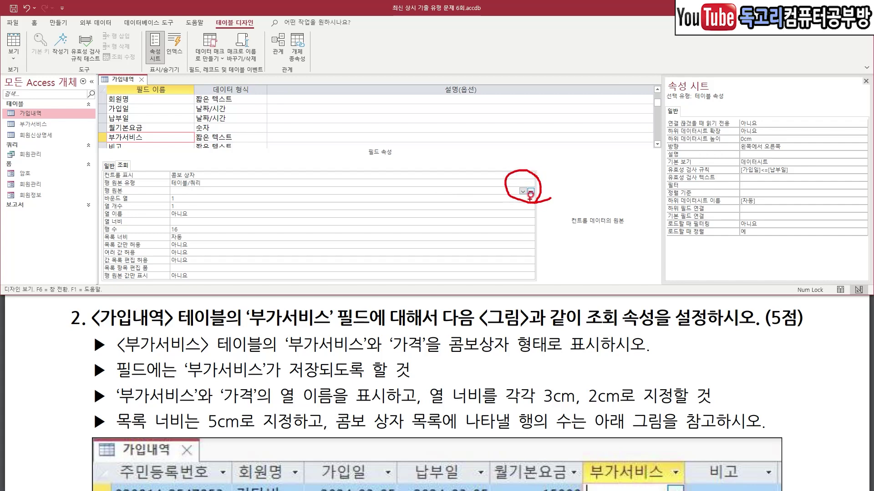
{"action": "key", "text": "Escape"}
{"action": "left_click", "coordinate": [531, 191]}
{"action": "mouse_move", "coordinate": [87, 349]}
{"action": "left_mouse_down"}
{"action": "mouse_move", "coordinate": [147, 362]}
{"action": "mouse_move", "coordinate": [269, 348]}
{"action": "left_mouse_up"}
{"action": "key", "text": "Escape"}
Add the 부가서비스 table and its 부가서비스 and 가격 fields to the query grid.
{"action": "double_click", "coordinate": [772, 145]}
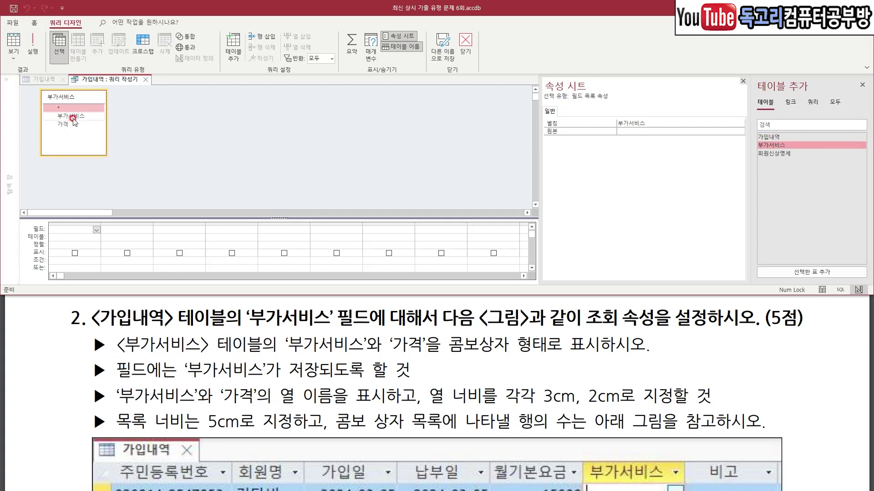
{"action": "double_click", "coordinate": [73, 117]}
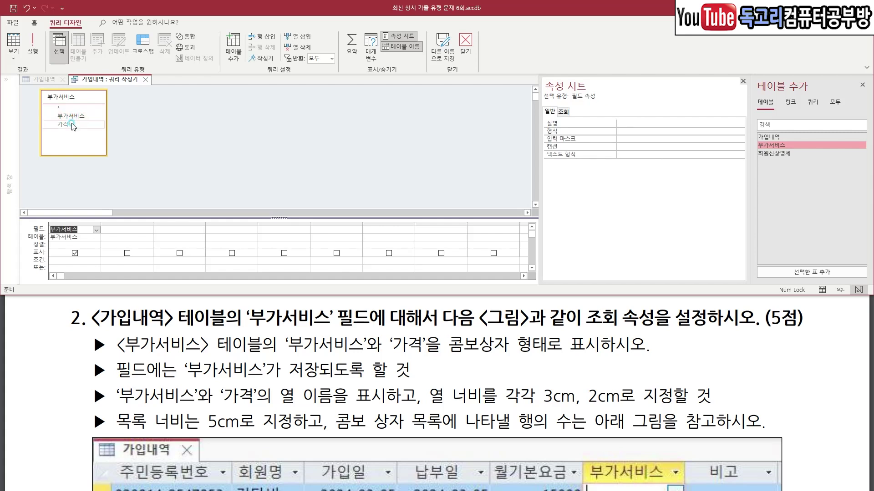
{"action": "left_click", "coordinate": [73, 124]}
{"action": "double_click", "coordinate": [73, 123]}
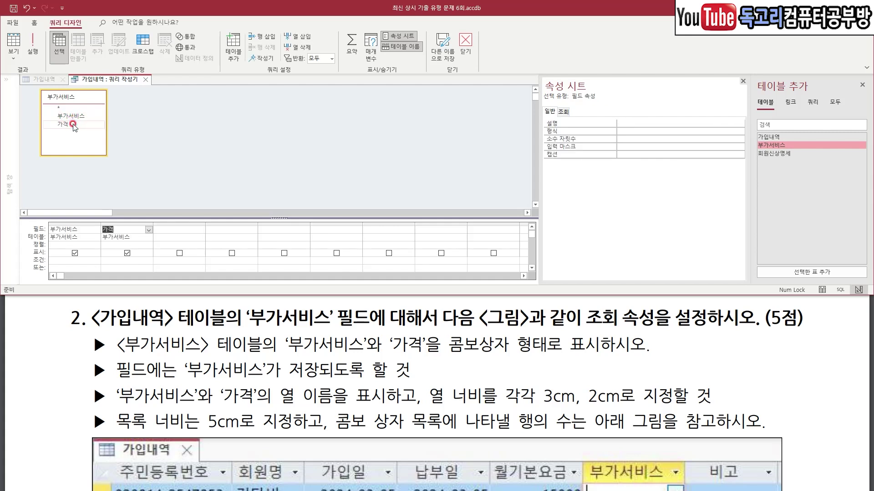
{"action": "left_click_drag", "start_coordinate": [130, 108], "coordinate": [77, 147]}
{"action": "mouse_move", "coordinate": [470, 67]}
{"action": "left_mouse_down"}
{"action": "mouse_move", "coordinate": [436, 42]}
{"action": "mouse_move", "coordinate": [481, 22]}
{"action": "mouse_move", "coordinate": [475, 73]}
{"action": "mouse_move", "coordinate": [464, 74]}
{"action": "left_mouse_up"}
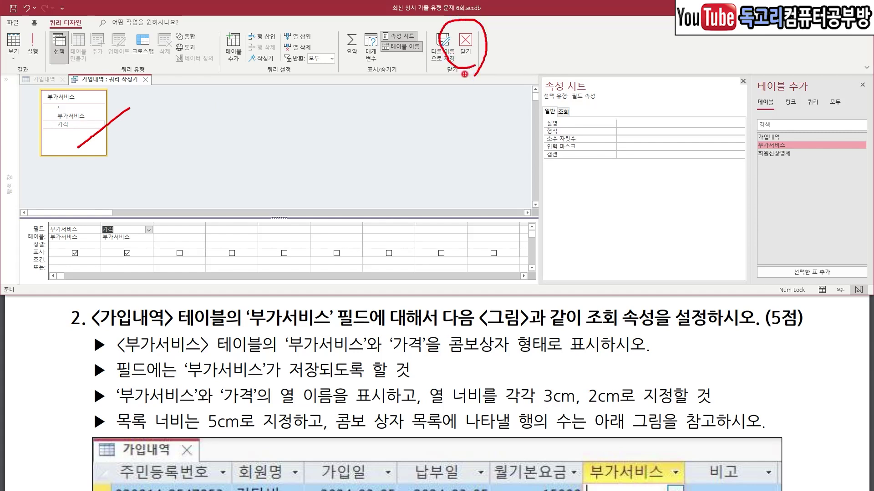
Close the Query Builder and save the SQL as the row source.
{"action": "left_click", "coordinate": [467, 45]}
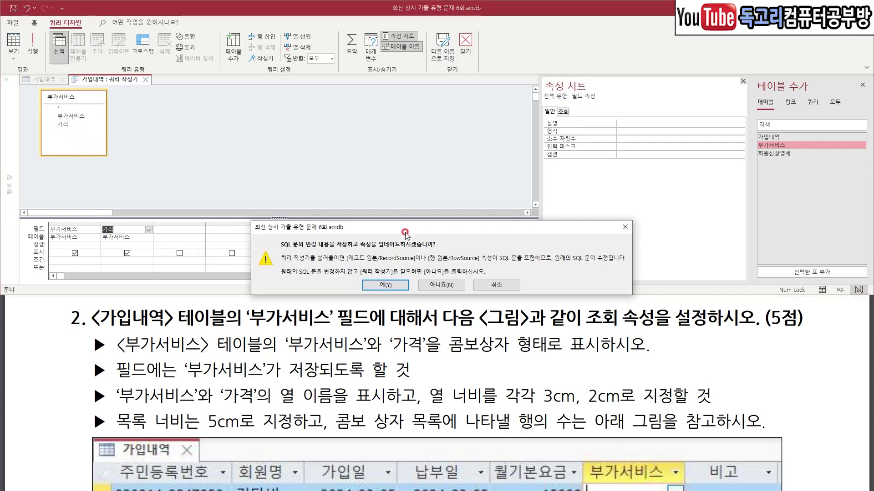
{"action": "left_click_drag", "start_coordinate": [427, 261], "coordinate": [367, 325]}
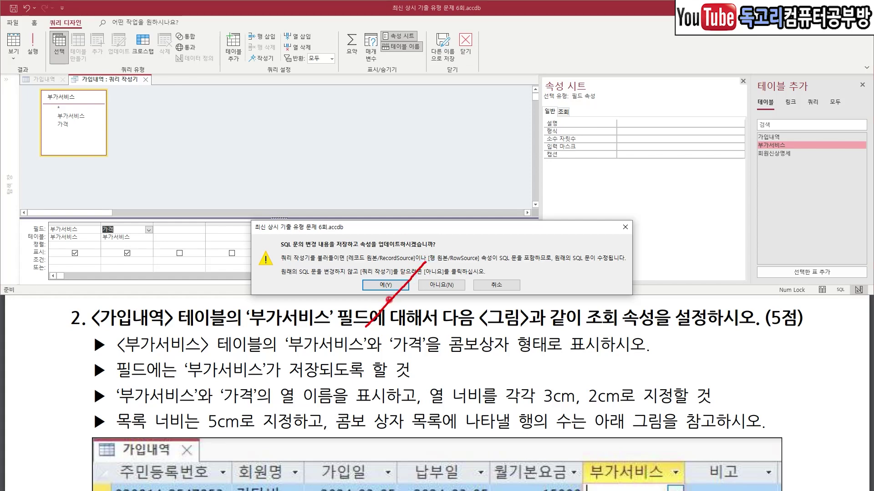
{"action": "left_click", "coordinate": [386, 285]}
{"action": "left_click_drag", "start_coordinate": [184, 195], "coordinate": [176, 207]}
{"action": "left_click_drag", "start_coordinate": [157, 382], "coordinate": [347, 379]}
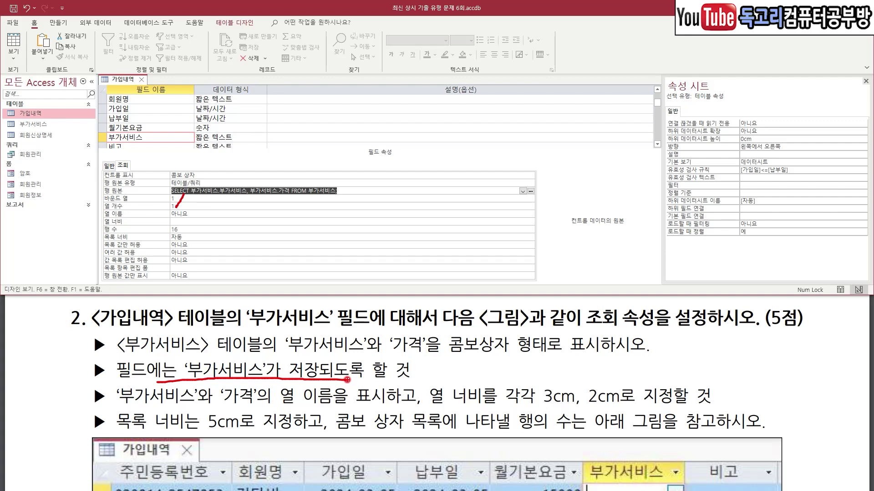
Set the lookup to 2 columns, column widths 3cm;2cm and list width 5cm.
{"action": "key", "text": "Escape"}
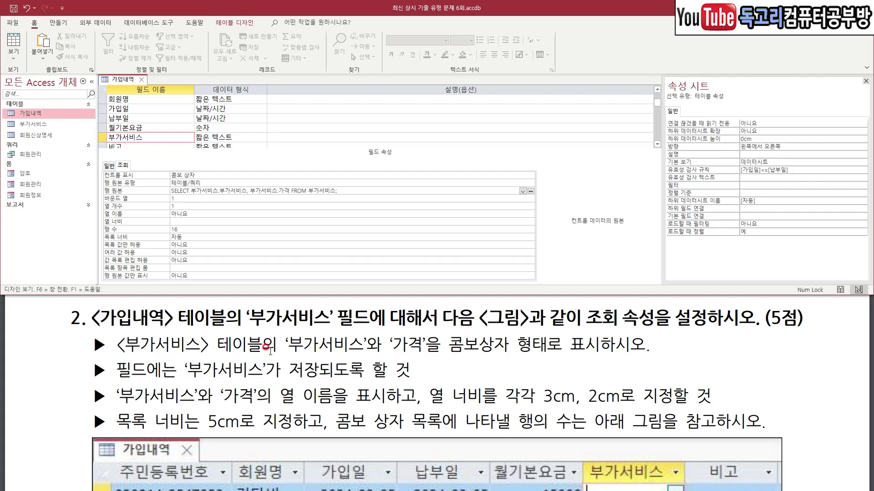
{"action": "left_click", "coordinate": [188, 206]}
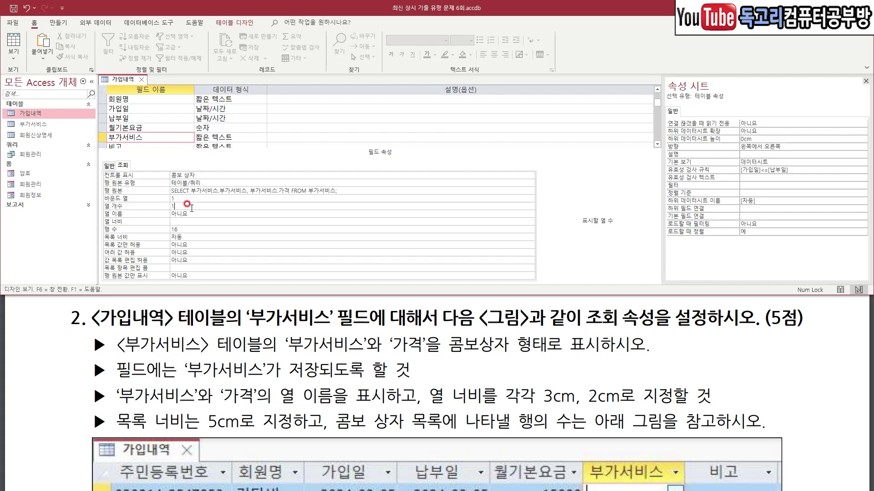
{"action": "key", "text": "Return"}
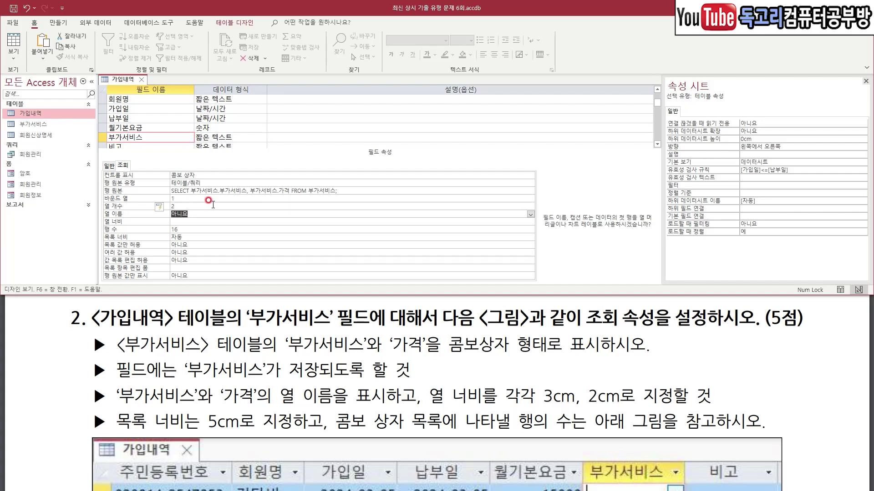
{"action": "left_click_drag", "start_coordinate": [469, 405], "coordinate": [632, 415]}
{"action": "left_click_drag", "start_coordinate": [176, 434], "coordinate": [288, 436]}
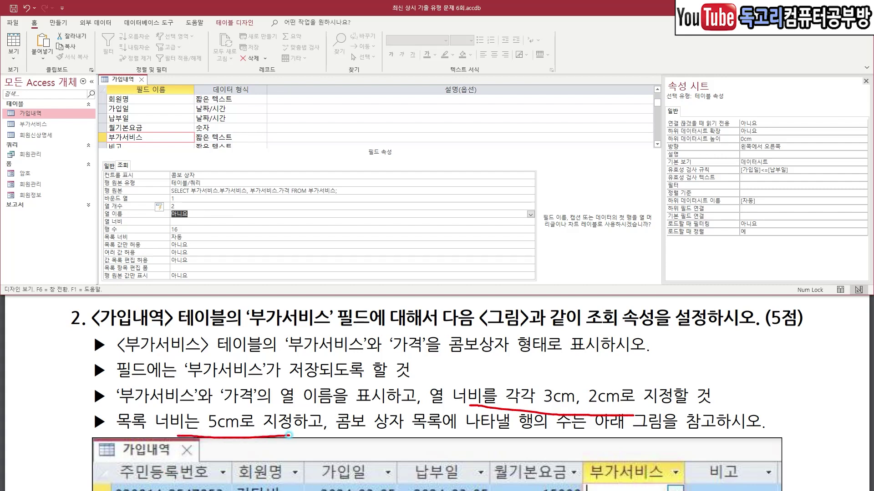
{"action": "left_click", "coordinate": [186, 222]}
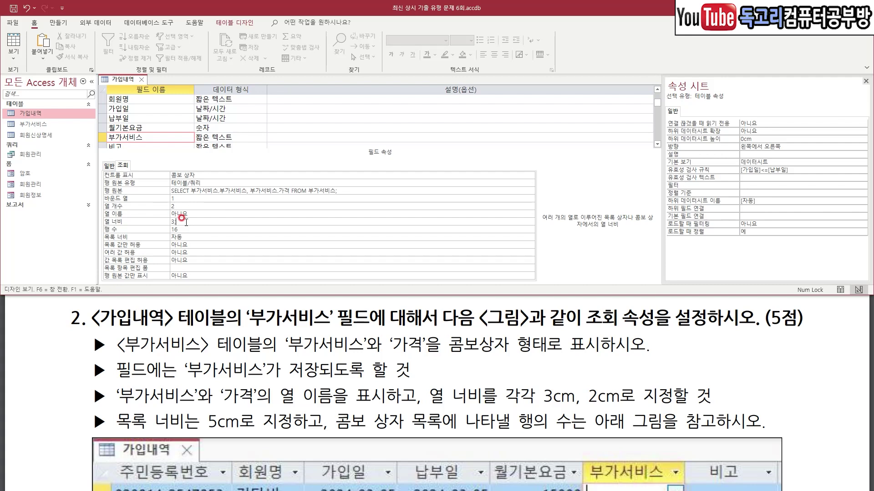
{"action": "key", "text": "Return"}
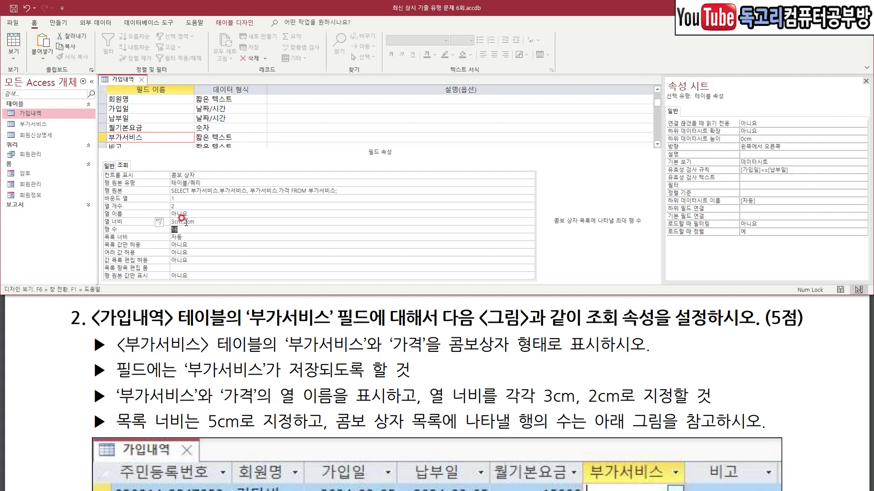
{"action": "left_click", "coordinate": [198, 235]}
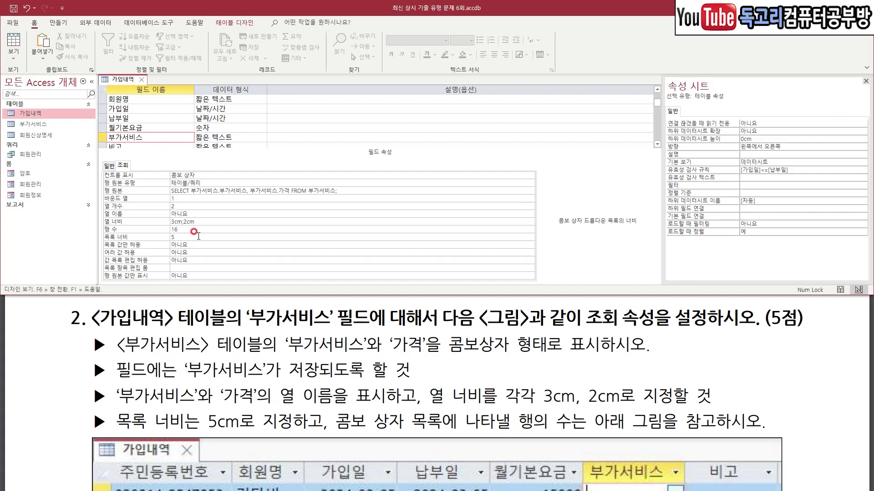
{"action": "key", "text": "Return"}
Change the lookup's 행 수 from 16 to 6.
{"action": "left_click_drag", "start_coordinate": [344, 433], "coordinate": [560, 430]}
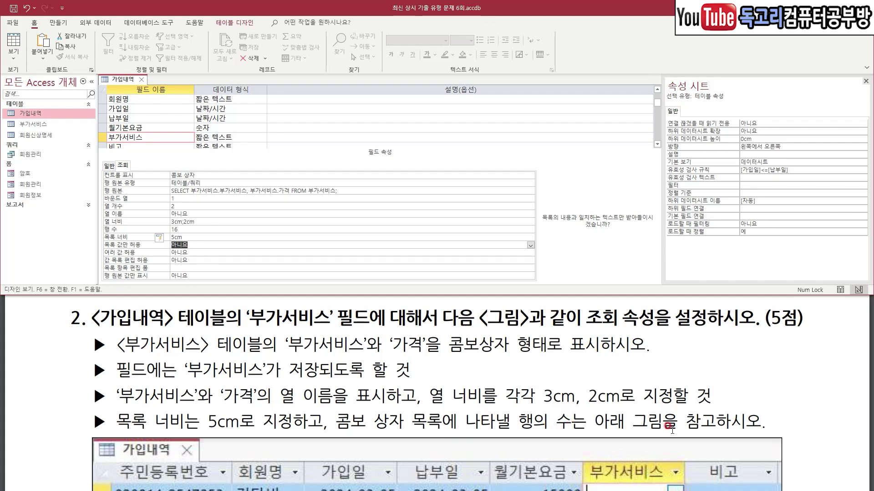
{"action": "scroll", "coordinate": [672, 430], "scroll_direction": "down", "scroll_amount": 5}
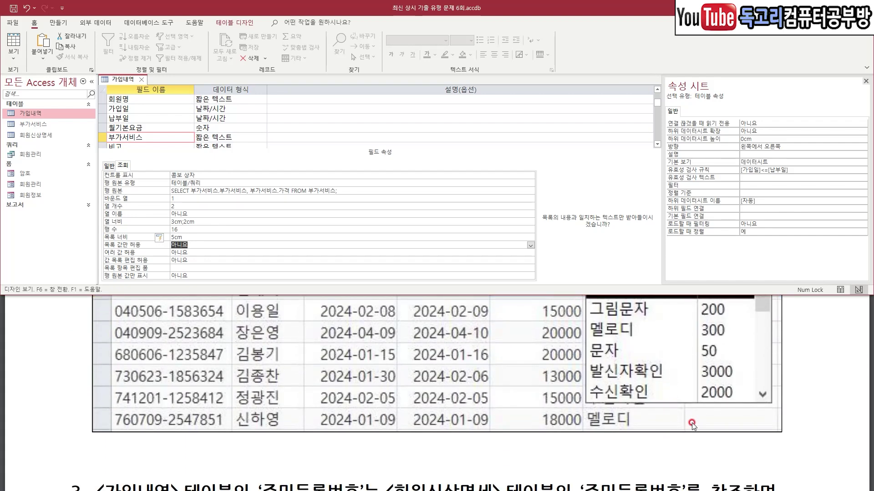
{"action": "scroll", "coordinate": [692, 425], "scroll_direction": "up", "scroll_amount": 2}
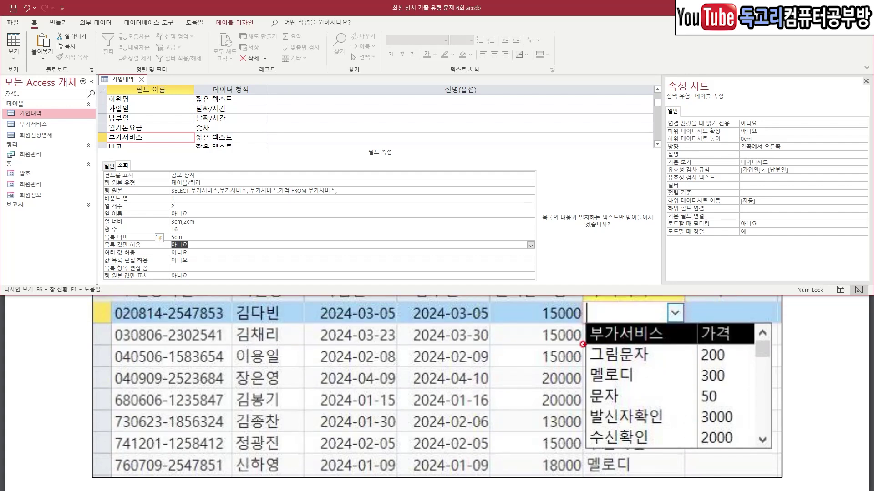
{"action": "mouse_move", "coordinate": [566, 335]}
{"action": "left_mouse_down"}
{"action": "mouse_move", "coordinate": [590, 338]}
{"action": "mouse_move", "coordinate": [584, 436]}
{"action": "left_mouse_up"}
{"action": "right_click", "coordinate": [199, 224]}
{"action": "left_click", "coordinate": [160, 230]}
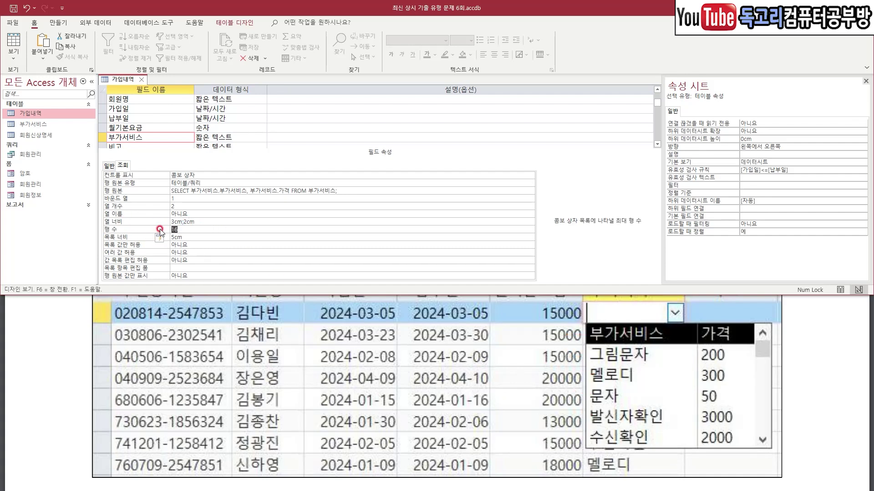
{"action": "key", "text": "BackSpace"}
{"action": "key", "text": "Return"}
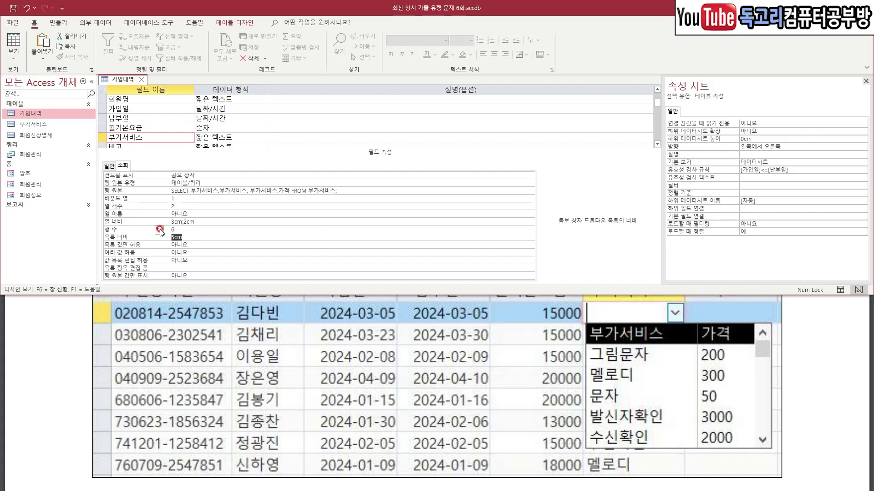
Set the lookup's 열 이름 property to 예.
{"action": "mouse_move", "coordinate": [722, 347]}
{"action": "left_mouse_down"}
{"action": "mouse_move", "coordinate": [623, 352]}
{"action": "mouse_move", "coordinate": [626, 309]}
{"action": "mouse_move", "coordinate": [765, 339]}
{"action": "mouse_move", "coordinate": [699, 358]}
{"action": "left_mouse_up"}
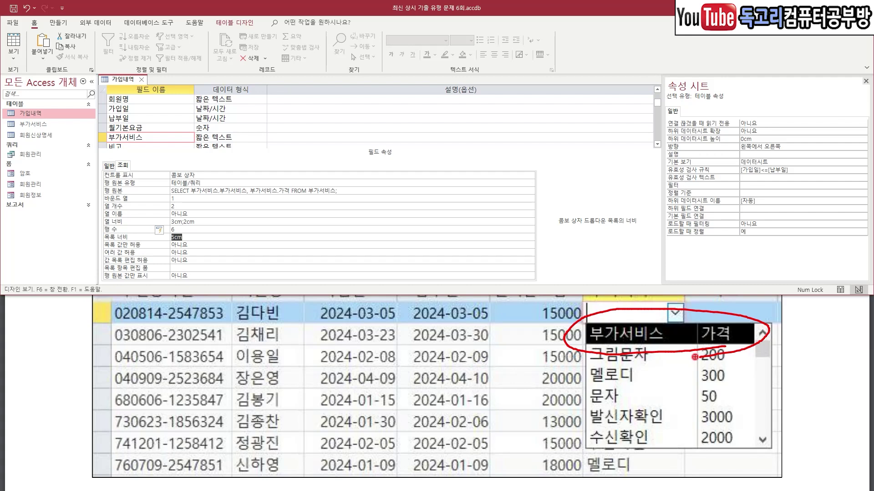
{"action": "left_click_drag", "start_coordinate": [184, 214], "coordinate": [197, 197]}
{"action": "key", "text": "Escape"}
{"action": "left_click", "coordinate": [530, 214]}
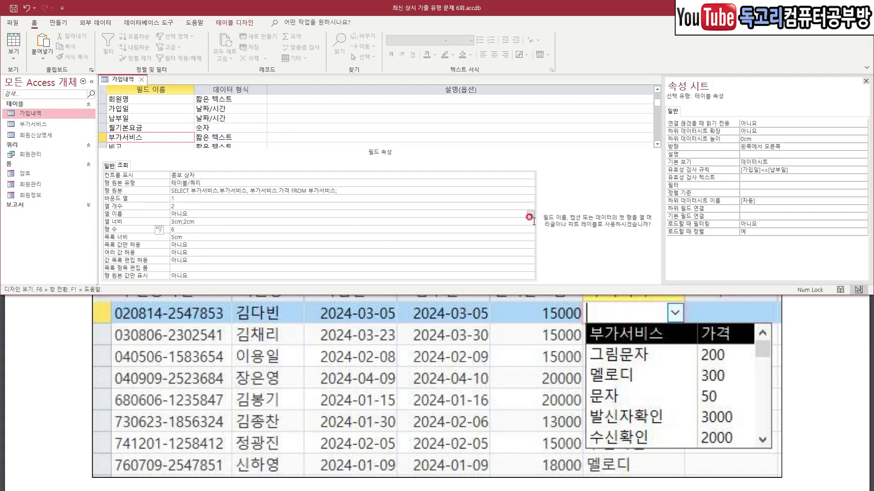
{"action": "left_click", "coordinate": [530, 214]}
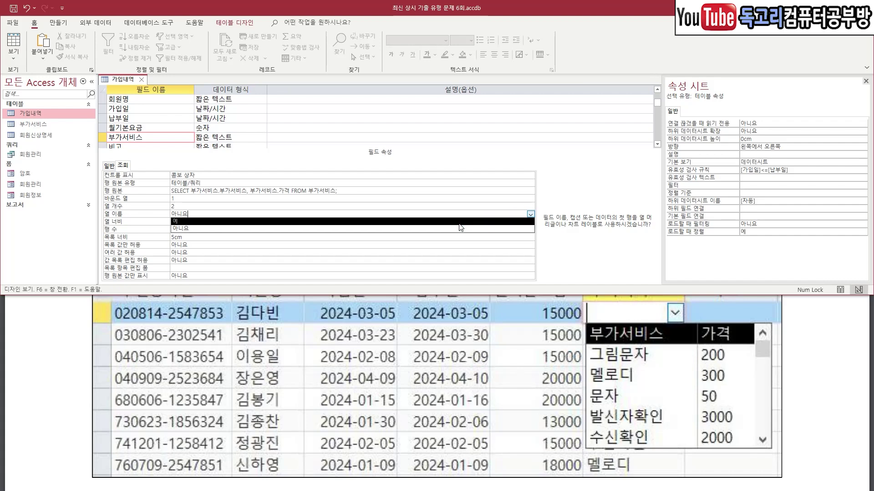
{"action": "left_click", "coordinate": [459, 222]}
{"action": "mouse_move", "coordinate": [170, 407]}
{"action": "left_mouse_down"}
{"action": "mouse_move", "coordinate": [416, 408]}
{"action": "mouse_move", "coordinate": [263, 364]}
{"action": "mouse_move", "coordinate": [110, 405]}
{"action": "mouse_move", "coordinate": [252, 423]}
{"action": "left_mouse_up"}
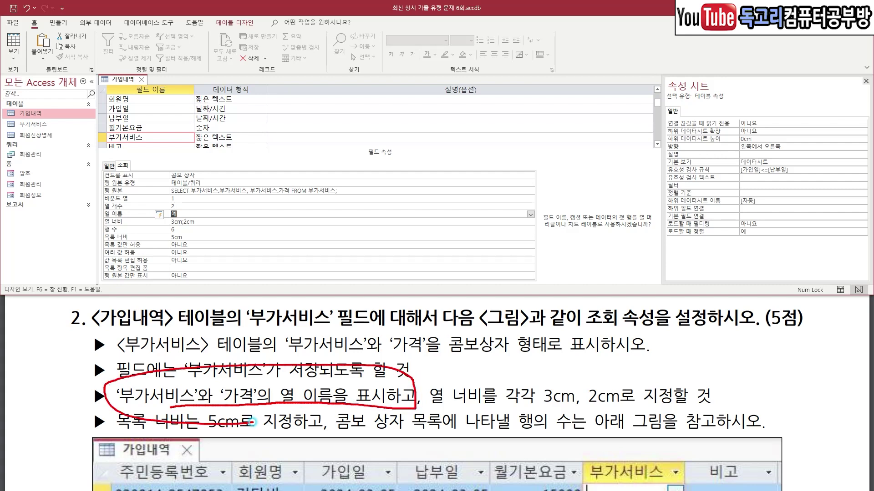
{"action": "key", "text": "Escape"}
{"action": "mouse_move", "coordinate": [30, 3]}
{"action": "left_mouse_down"}
{"action": "mouse_move", "coordinate": [8, 22]}
{"action": "mouse_move", "coordinate": [0, 68]}
{"action": "left_mouse_up"}
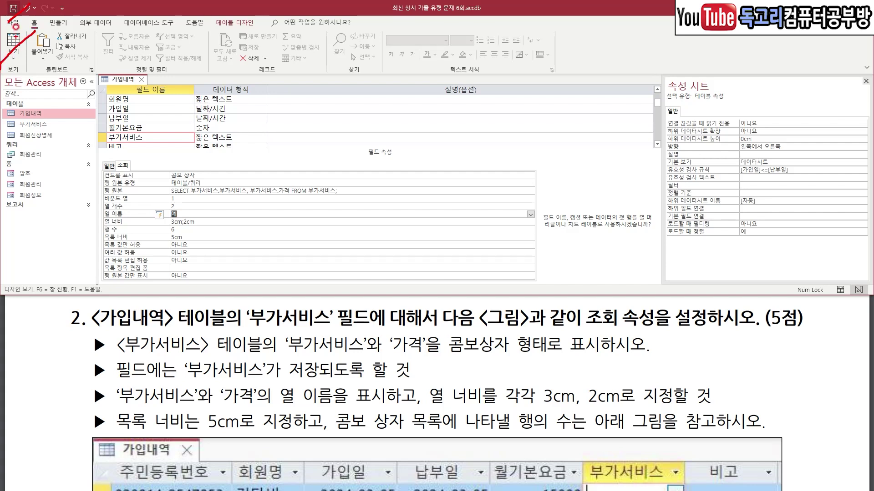
Save the 가입내역 design, accepting the integrity prompt, and switch to Datasheet View.
{"action": "key", "text": "ctrl+s"}
{"action": "left_click", "coordinate": [380, 278]}
{"action": "left_click_drag", "start_coordinate": [30, 33], "coordinate": [1, 69]}
{"action": "left_click", "coordinate": [7, 44]}
Open the first record's 부가서비스 drop-down to check each service and its price.
{"action": "left_click", "coordinate": [355, 100]}
{"action": "left_click", "coordinate": [365, 100]}
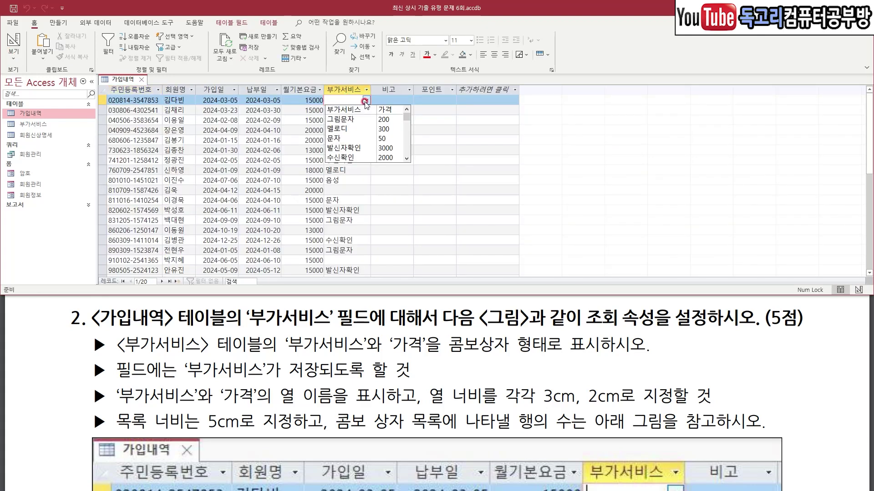
{"action": "mouse_move", "coordinate": [321, 112]}
{"action": "left_mouse_down"}
{"action": "mouse_move", "coordinate": [395, 112]}
{"action": "mouse_move", "coordinate": [354, 123]}
{"action": "left_mouse_up"}
{"action": "left_click", "coordinate": [367, 136]}
{"action": "left_click", "coordinate": [368, 148]}
{"action": "left_click", "coordinate": [371, 160]}
{"action": "mouse_move", "coordinate": [337, 101]}
{"action": "left_mouse_down"}
{"action": "mouse_move", "coordinate": [321, 120]}
{"action": "mouse_move", "coordinate": [338, 184]}
{"action": "left_mouse_up"}
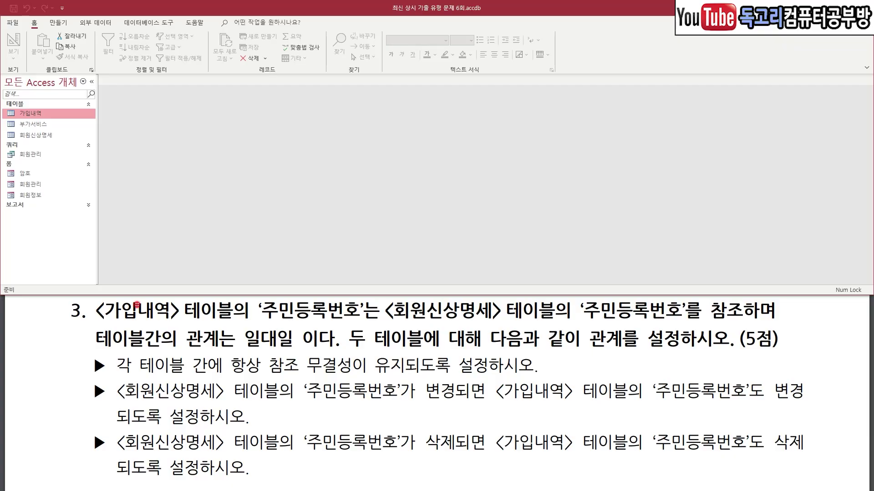
Close the 가입내역 table tab, leaving no objects open.
{"action": "left_click_drag", "start_coordinate": [112, 324], "coordinate": [368, 316]}
{"action": "left_click_drag", "start_coordinate": [431, 323], "coordinate": [679, 318]}
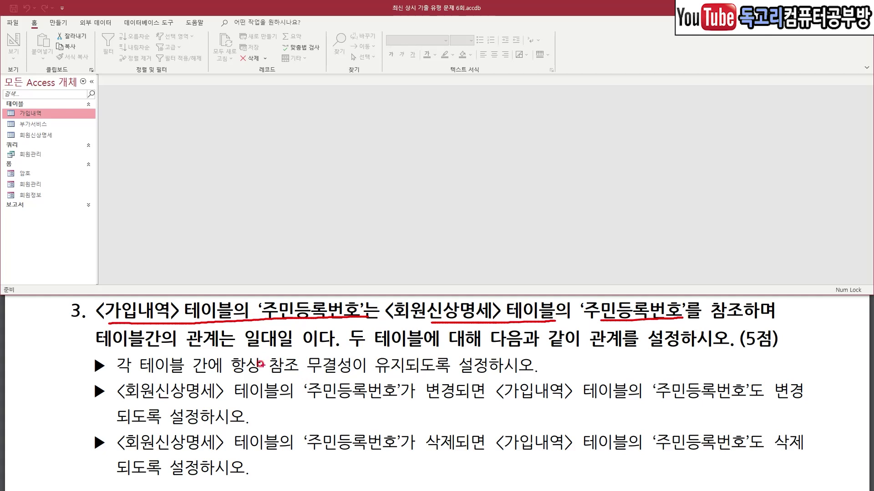
{"action": "left_click_drag", "start_coordinate": [220, 351], "coordinate": [315, 350]}
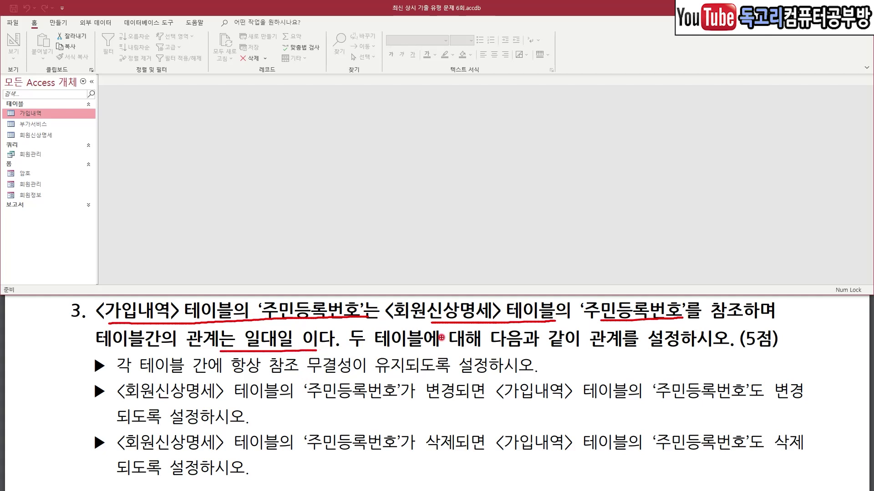
{"action": "left_click_drag", "start_coordinate": [563, 357], "coordinate": [706, 357]}
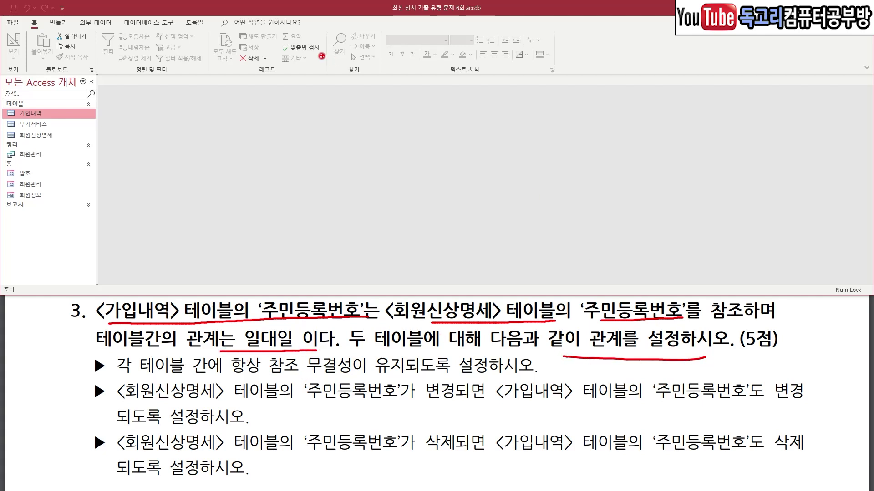
Open the Relationships window and add the 가입내역 and 회원신상명세 tables.
{"action": "key", "text": "Escape"}
{"action": "left_click", "coordinate": [148, 23]}
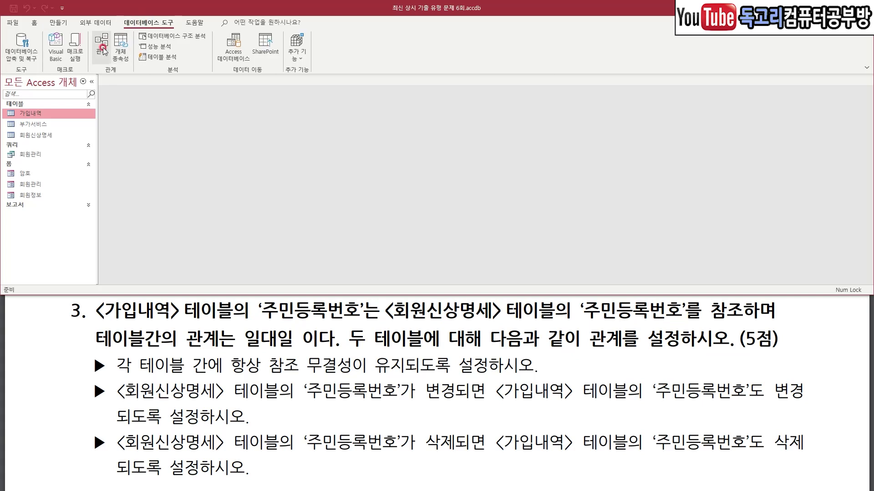
{"action": "left_click_drag", "start_coordinate": [126, 42], "coordinate": [83, 82]}
{"action": "key", "text": "Escape"}
{"action": "left_click", "coordinate": [101, 46]}
{"action": "left_click", "coordinate": [791, 138]}
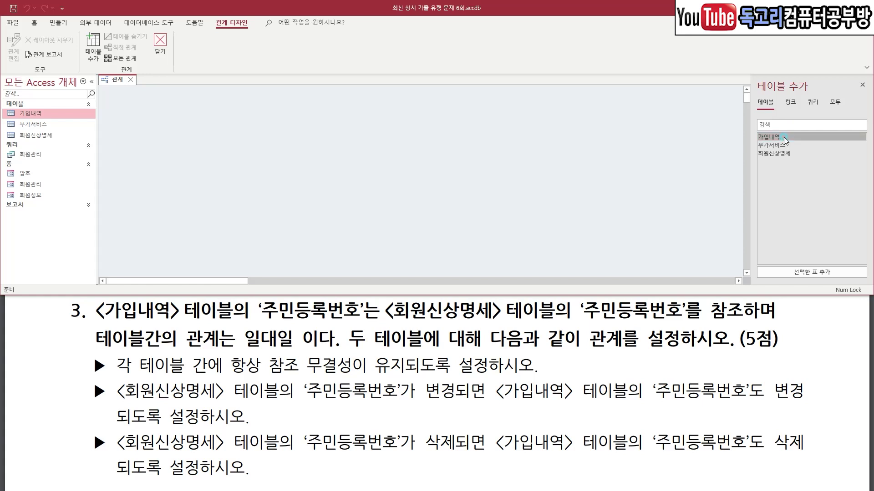
{"action": "double_click", "coordinate": [784, 138]}
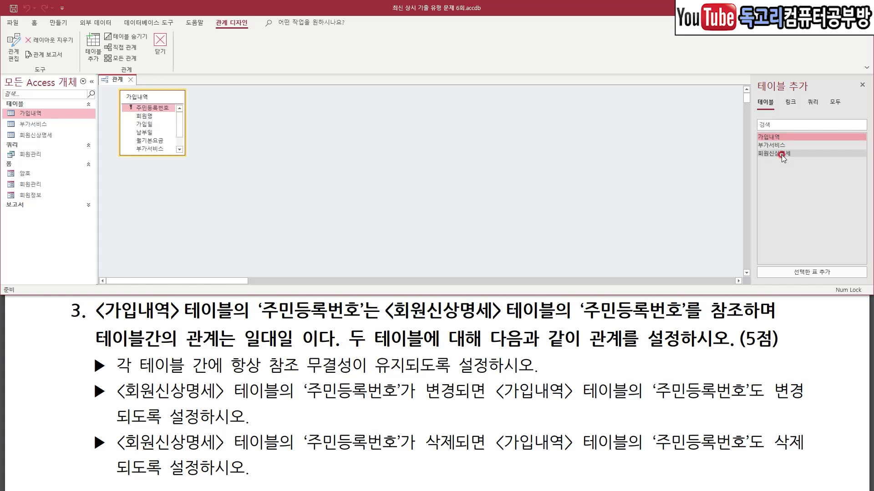
{"action": "double_click", "coordinate": [782, 155]}
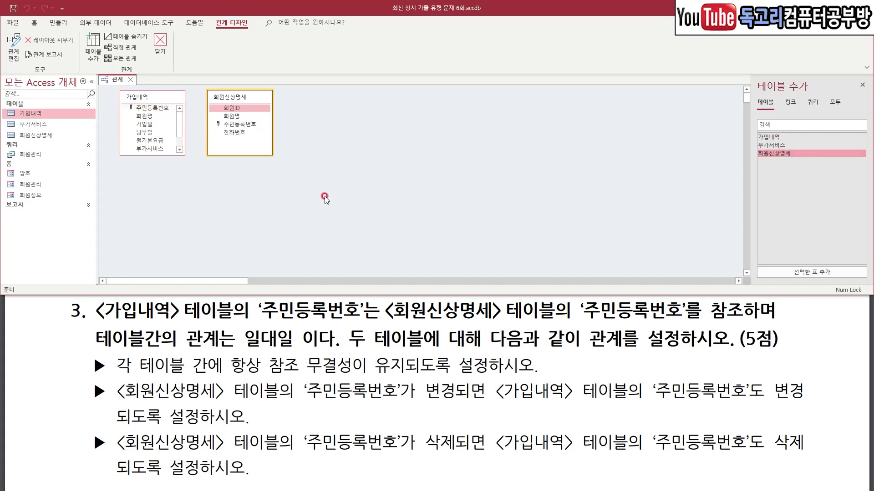
Join 가입내역.주민등록번호 to 회원신상명세.주민등록번호 and enforce referential integrity.
{"action": "left_click", "coordinate": [159, 108]}
{"action": "left_click_drag", "start_coordinate": [159, 107], "coordinate": [255, 127]}
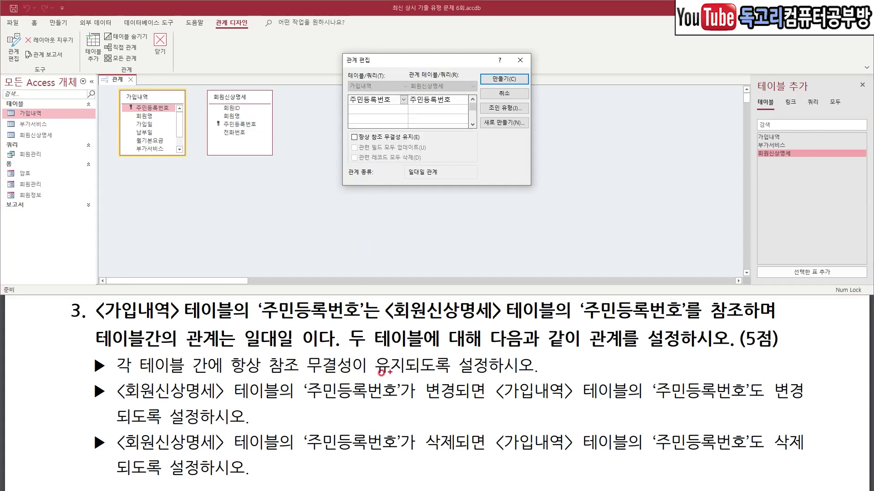
{"action": "left_click_drag", "start_coordinate": [229, 377], "coordinate": [439, 374]}
{"action": "key", "text": "Escape"}
{"action": "left_click", "coordinate": [354, 136]}
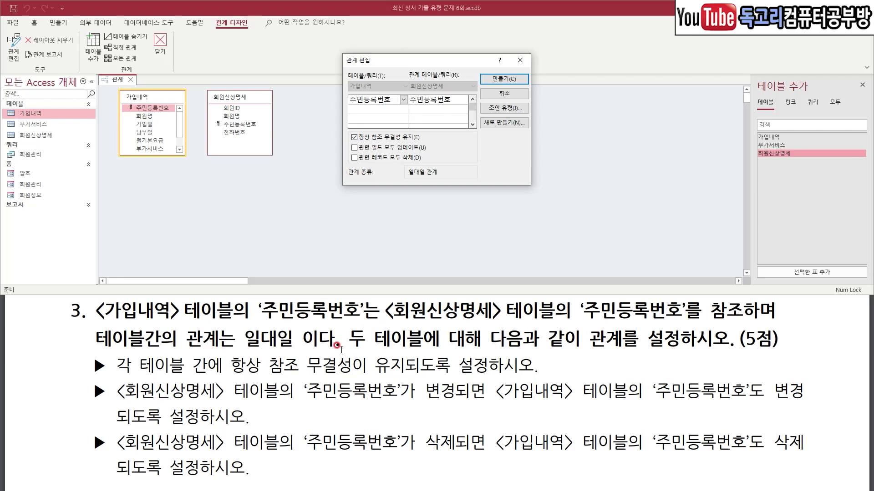
{"action": "left_click_drag", "start_coordinate": [182, 408], "coordinate": [449, 406]}
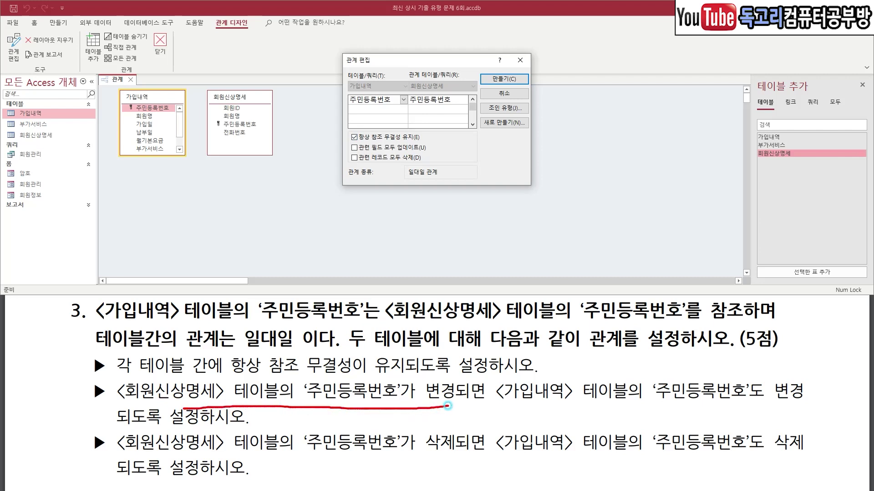
{"action": "left_click_drag", "start_coordinate": [533, 412], "coordinate": [792, 402]}
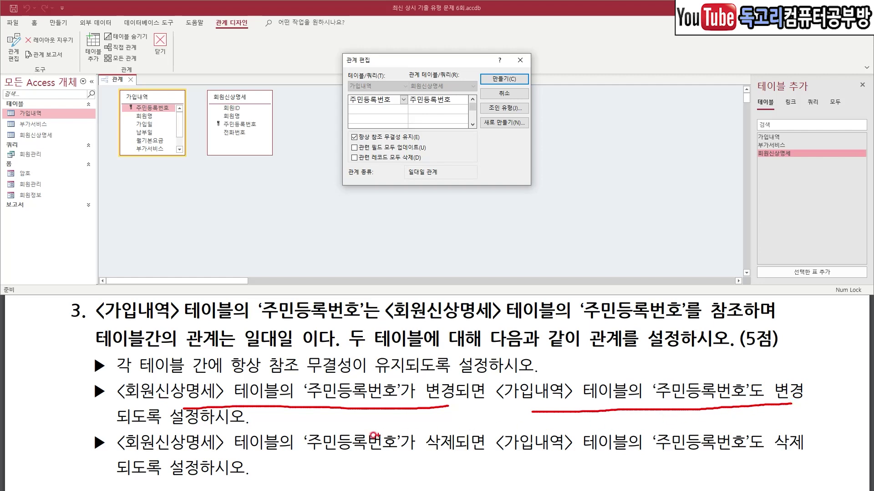
{"action": "left_click_drag", "start_coordinate": [149, 430], "coordinate": [245, 432]}
{"action": "key", "text": "Escape"}
Enable cascading updates and cascading deletes, then create the one-to-one relationship.
{"action": "left_click", "coordinate": [354, 149]}
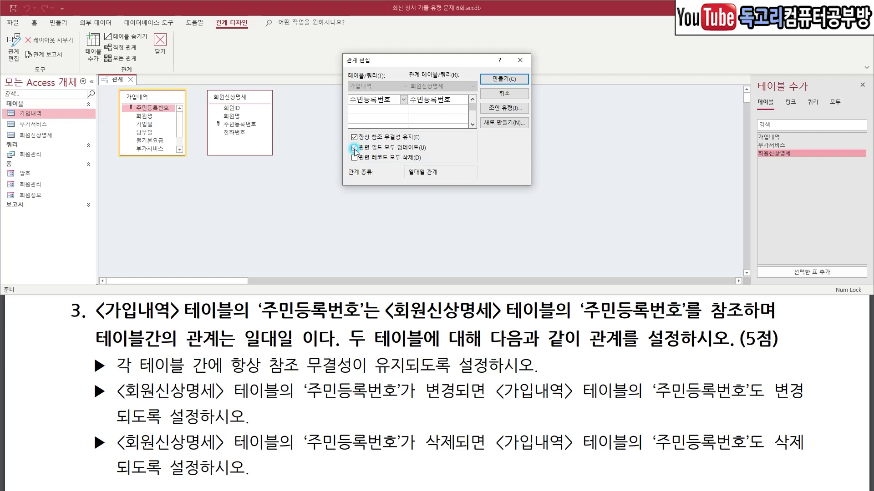
{"action": "left_click_drag", "start_coordinate": [195, 451], "coordinate": [463, 454]}
{"action": "left_click_drag", "start_coordinate": [545, 465], "coordinate": [774, 461]}
{"action": "left_click_drag", "start_coordinate": [99, 479], "coordinate": [301, 481]}
{"action": "key", "text": "Escape"}
{"action": "left_click", "coordinate": [354, 158]}
{"action": "key", "text": "ctrl+1"}
{"action": "left_click_drag", "start_coordinate": [351, 127], "coordinate": [342, 165]}
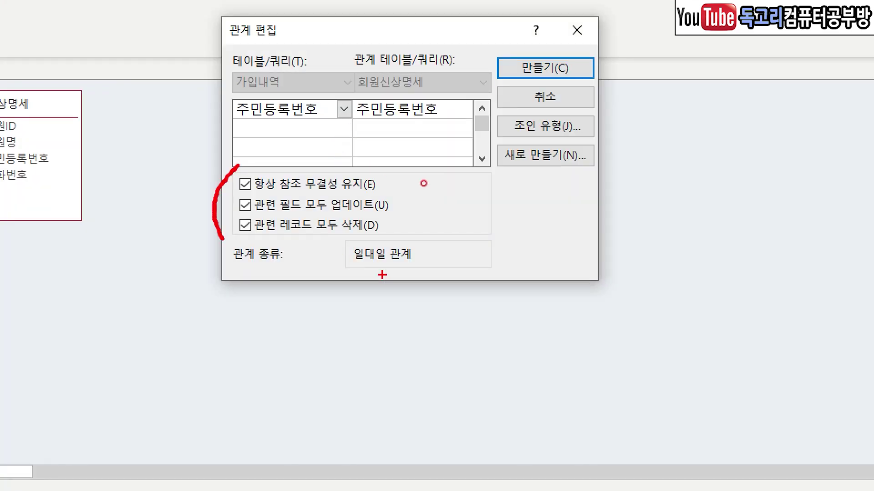
{"action": "left_click_drag", "start_coordinate": [351, 274], "coordinate": [411, 277]}
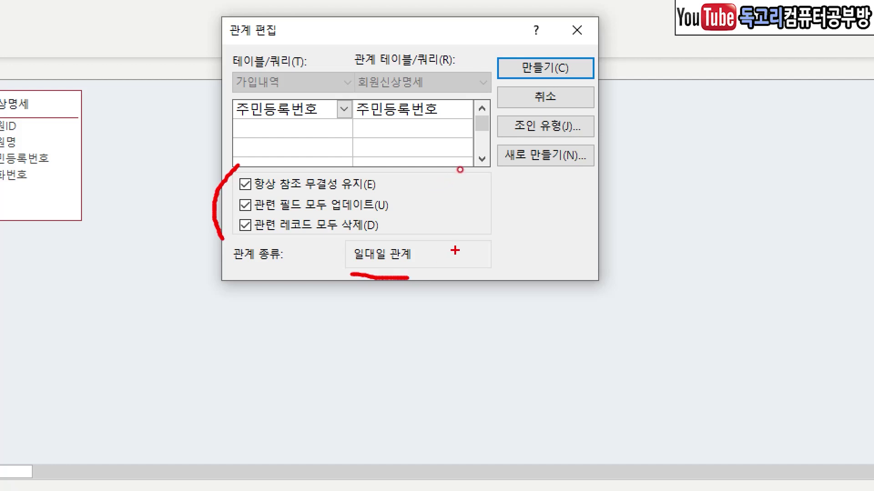
{"action": "left_click_drag", "start_coordinate": [586, 38], "coordinate": [518, 141]}
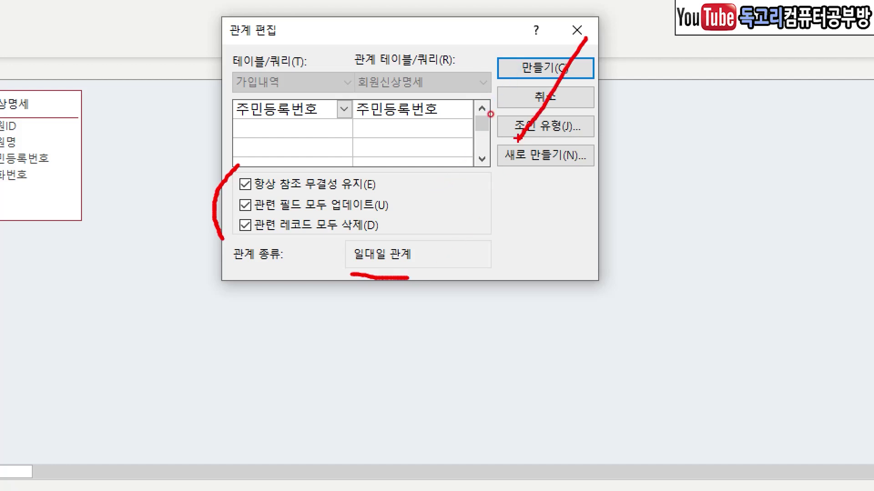
{"action": "key", "text": "Escape"}
{"action": "left_click", "coordinate": [471, 115]}
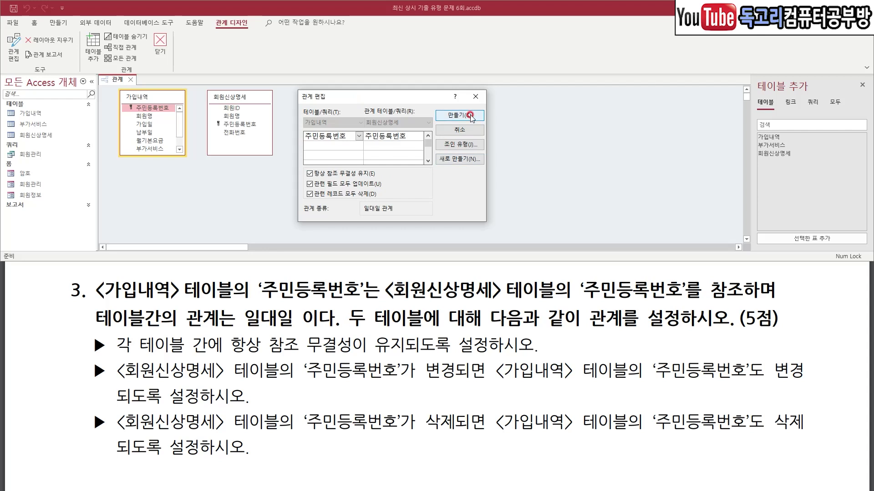
Confirm 만들기 for the one-to-one link, save the relationships layout, and close the window.
{"action": "left_click", "coordinate": [463, 115]}
{"action": "left_click", "coordinate": [11, 10]}
{"action": "left_click", "coordinate": [164, 42]}
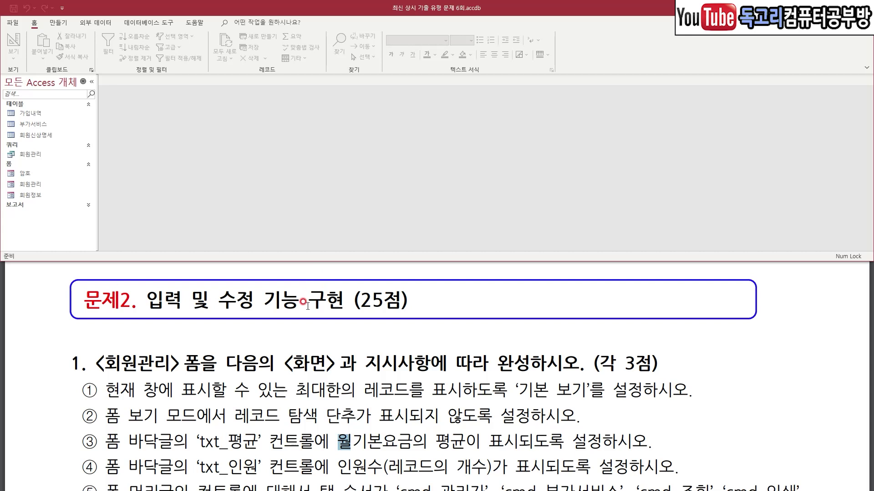
{"action": "mouse_move", "coordinate": [60, 342]}
{"action": "left_mouse_down"}
{"action": "mouse_move", "coordinate": [211, 364]}
{"action": "mouse_move", "coordinate": [211, 349]}
{"action": "left_mouse_up"}
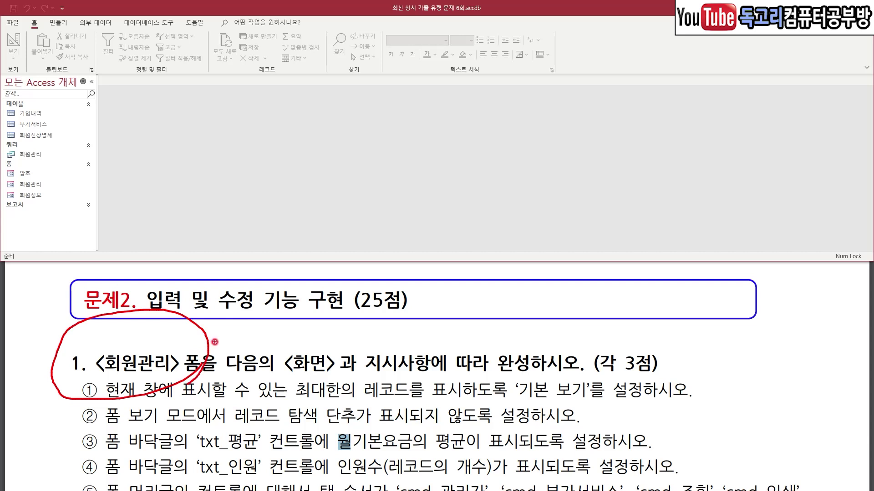
{"action": "key", "text": "Escape"}
Open the 회원관리 form in Design view.
{"action": "left_click", "coordinate": [46, 184]}
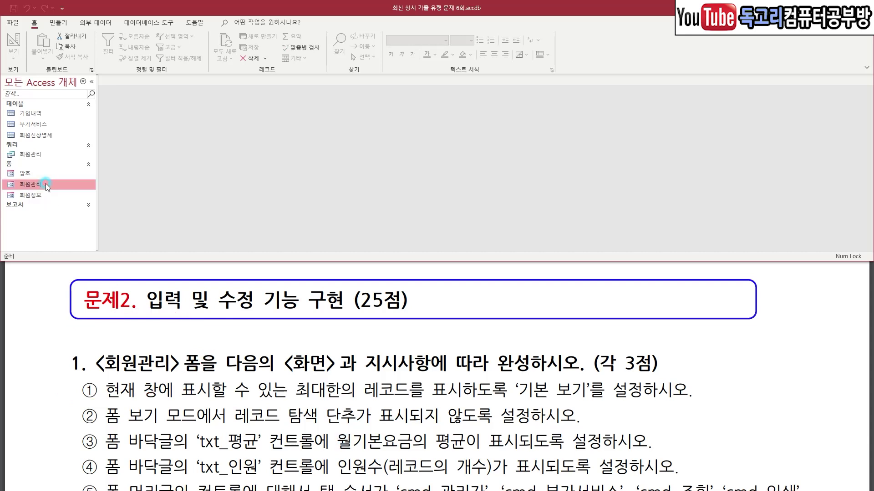
{"action": "right_click", "coordinate": [46, 184]}
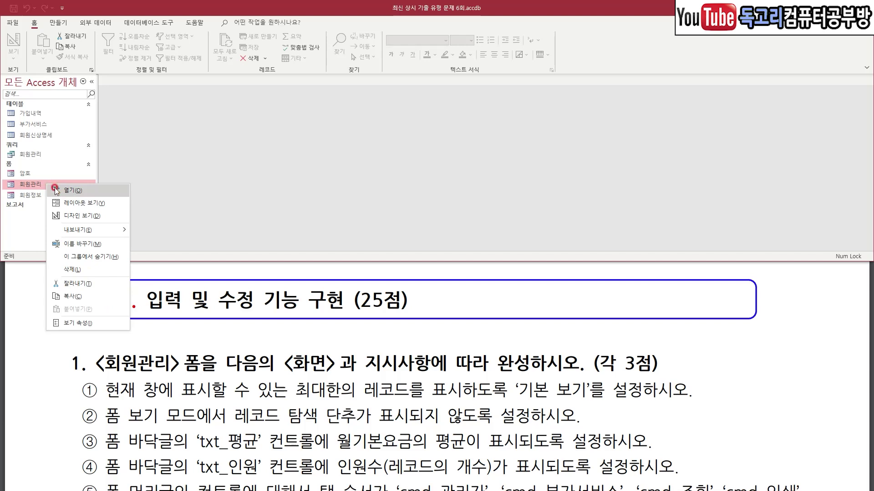
{"action": "left_click", "coordinate": [111, 217]}
{"action": "scroll", "coordinate": [143, 308], "scroll_direction": "down", "scroll_amount": 2}
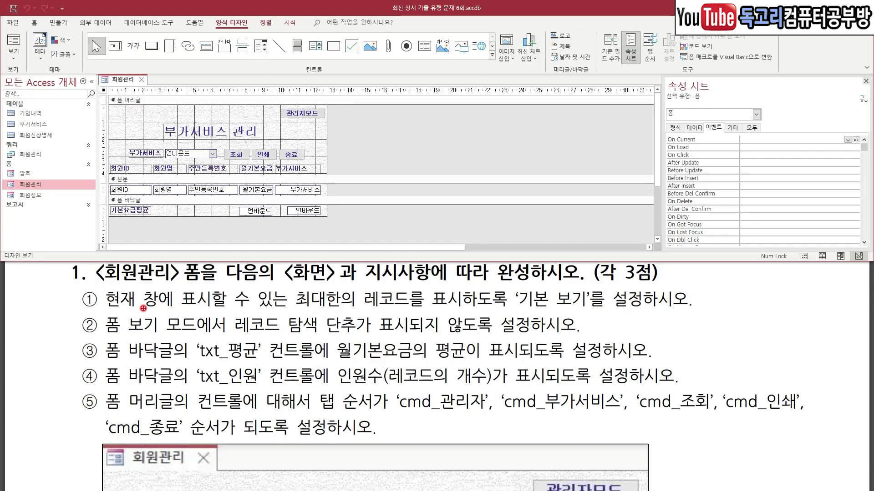
{"action": "left_click_drag", "start_coordinate": [122, 309], "coordinate": [422, 309]}
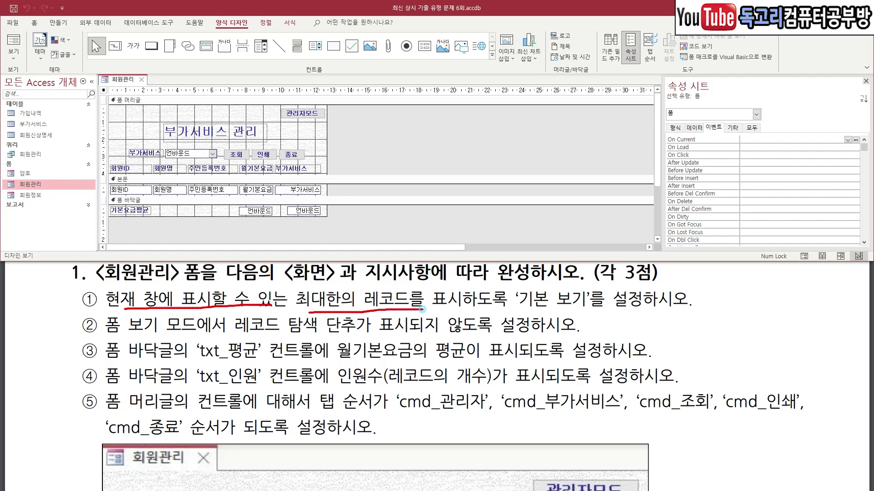
{"action": "left_click_drag", "start_coordinate": [495, 319], "coordinate": [697, 320]}
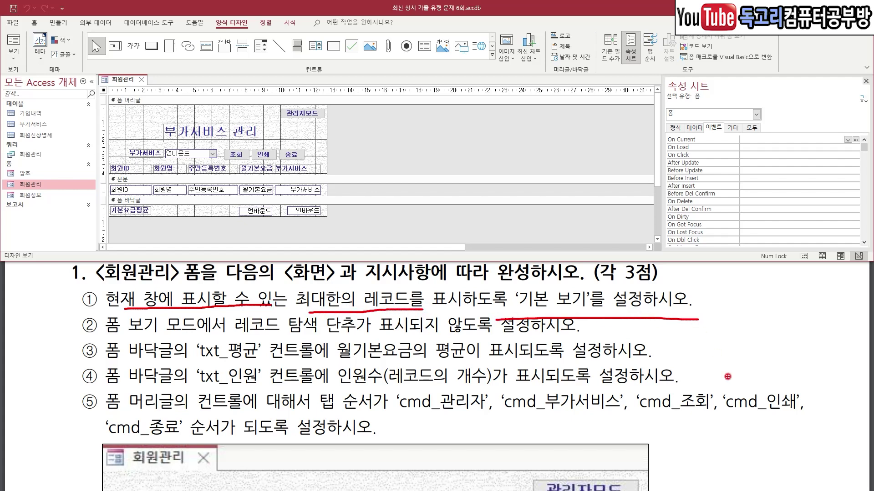
{"action": "key", "text": "Escape"}
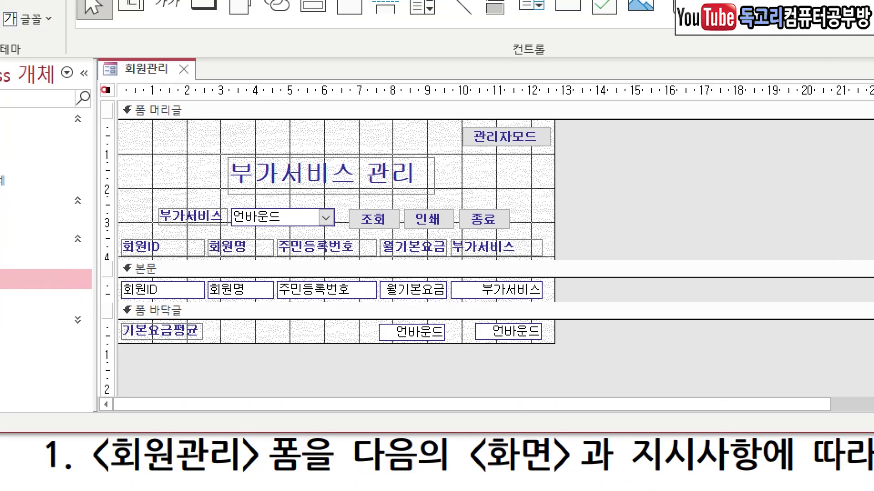
{"action": "mouse_move", "coordinate": [103, 91]}
{"action": "left_mouse_down"}
{"action": "mouse_move", "coordinate": [99, 81]}
{"action": "mouse_move", "coordinate": [104, 96]}
{"action": "left_mouse_up"}
{"action": "key", "text": "Escape"}
Set the form's 기본 보기 property to 연속 폼.
{"action": "left_click", "coordinate": [754, 130]}
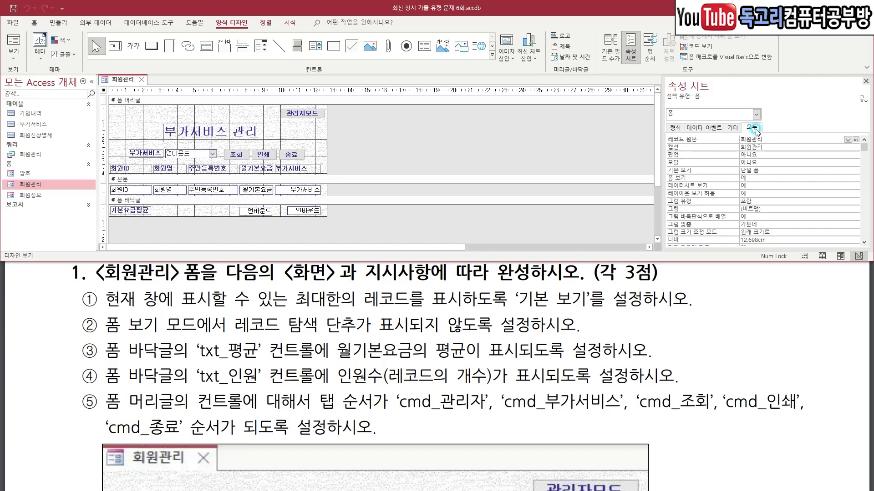
{"action": "left_click", "coordinate": [855, 171]}
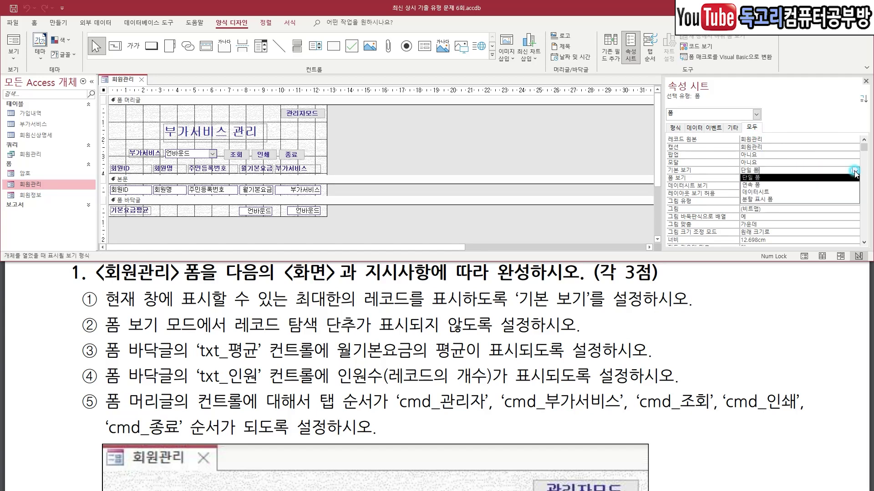
{"action": "left_click", "coordinate": [825, 187]}
{"action": "left_click_drag", "start_coordinate": [148, 331], "coordinate": [501, 337]}
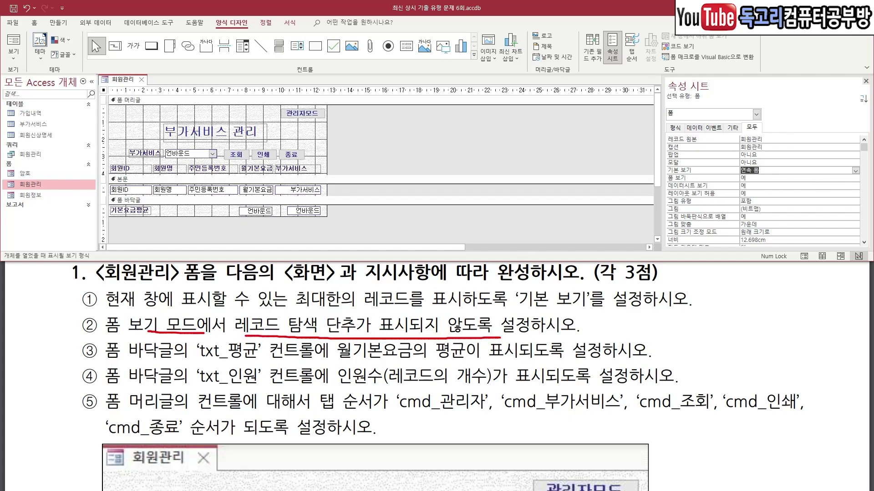
Set the 회원관리 form's 탐색 단추 property to 아니요.
{"action": "key", "text": "Escape"}
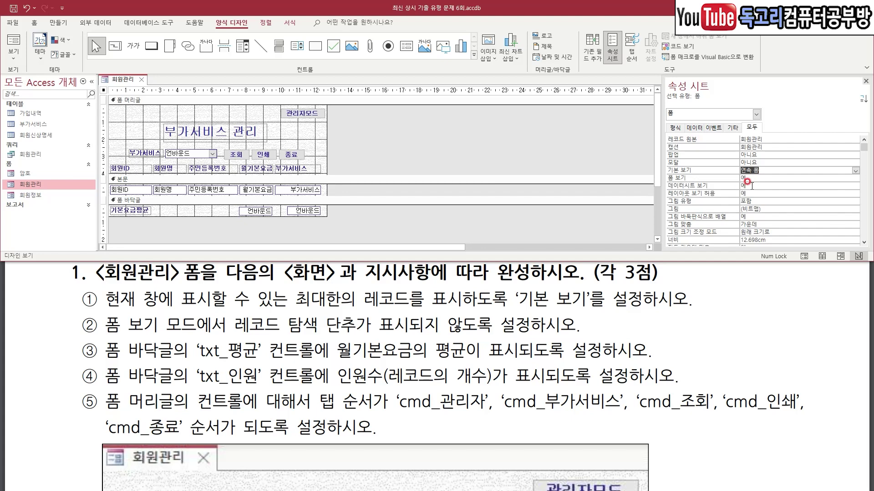
{"action": "scroll", "coordinate": [700, 210], "scroll_direction": "down", "scroll_amount": 2}
{"action": "scroll", "coordinate": [701, 210], "scroll_direction": "down", "scroll_amount": 2}
{"action": "left_click", "coordinate": [763, 194]}
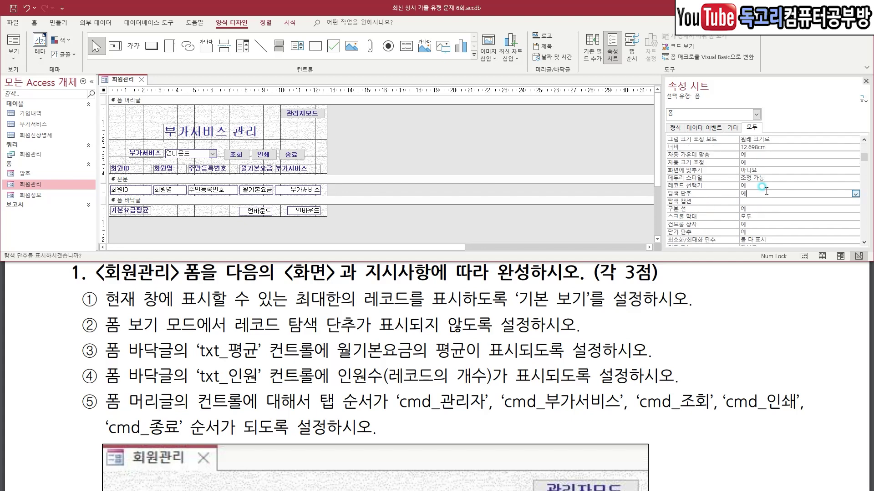
{"action": "left_click", "coordinate": [856, 195]}
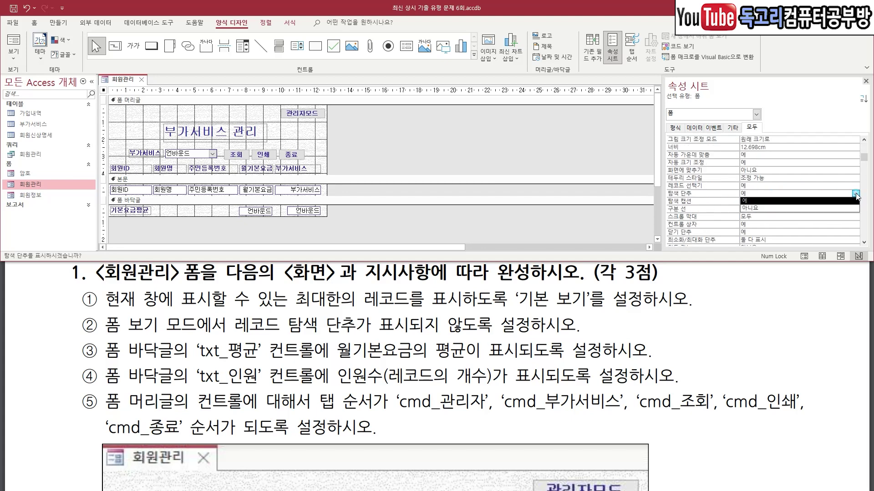
{"action": "left_click", "coordinate": [795, 208]}
{"action": "left_click_drag", "start_coordinate": [185, 364], "coordinate": [264, 364]}
{"action": "left_click_drag", "start_coordinate": [345, 364], "coordinate": [448, 360]}
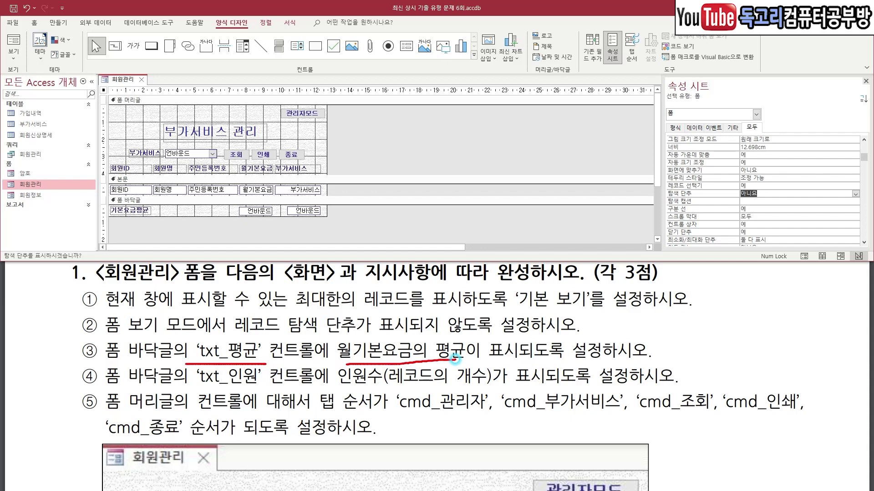
{"action": "left_click_drag", "start_coordinate": [185, 388], "coordinate": [263, 390]}
{"action": "left_click_drag", "start_coordinate": [332, 386], "coordinate": [556, 389]}
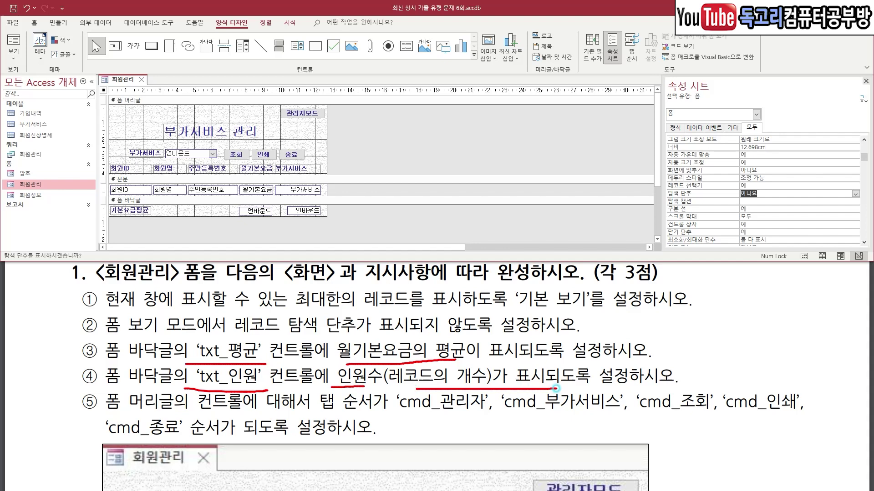
{"action": "left_click_drag", "start_coordinate": [250, 205], "coordinate": [261, 201]}
Set the footer txt_평균 control source to =Avg([월기본요금]).
{"action": "key", "text": "Escape"}
{"action": "left_click", "coordinate": [259, 210]}
{"action": "scroll", "coordinate": [804, 142], "scroll_direction": "up", "scroll_amount": 4}
{"action": "left_click_drag", "start_coordinate": [775, 124], "coordinate": [761, 147]}
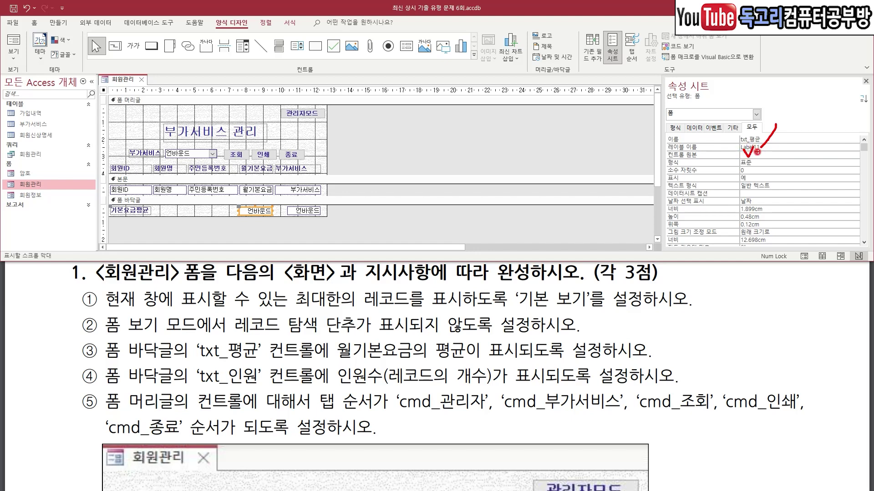
{"action": "key", "text": "Escape"}
{"action": "left_click", "coordinate": [757, 155]}
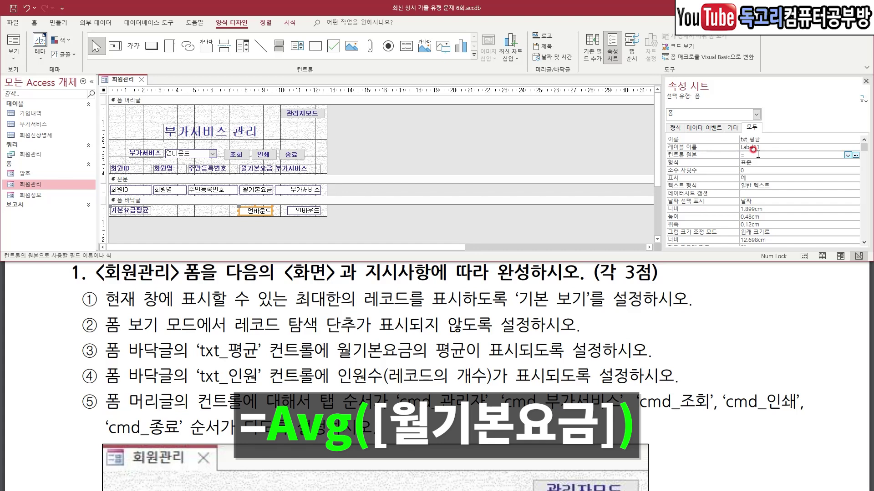
{"action": "type", "text": "=avg(["}
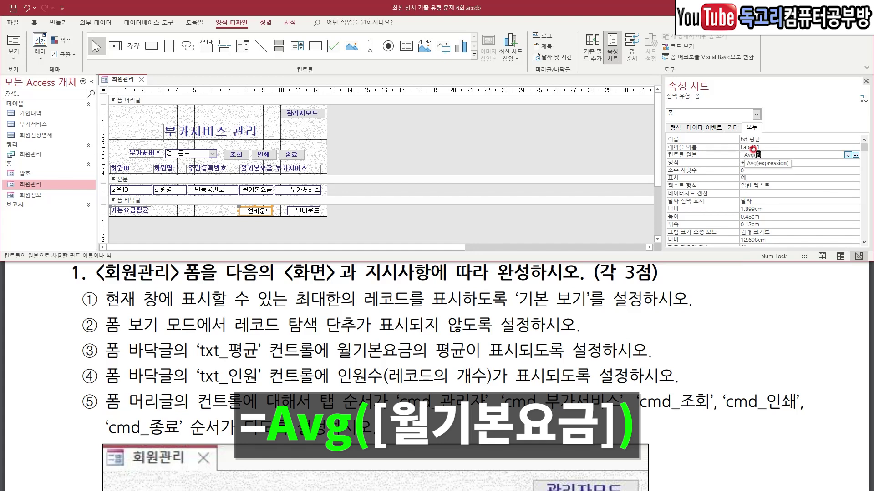
{"action": "type", "text": "월기본요금"}
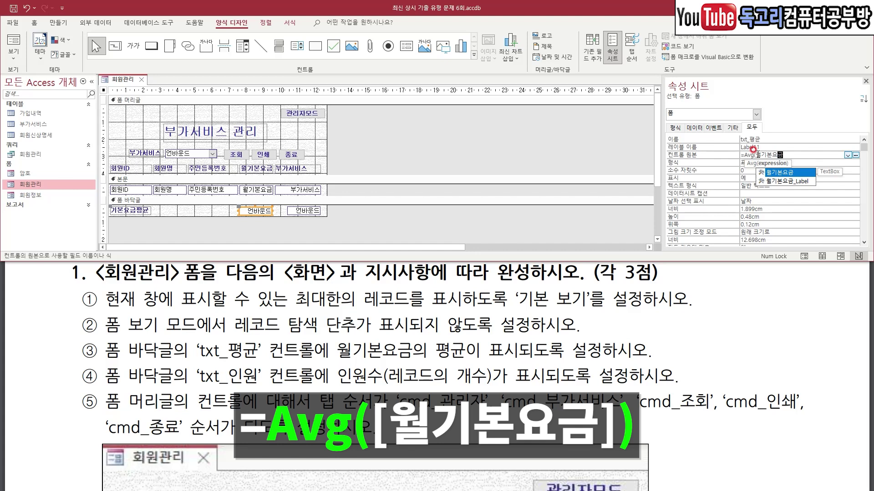
{"action": "type", "text": ")"}
{"action": "key", "text": "Return"}
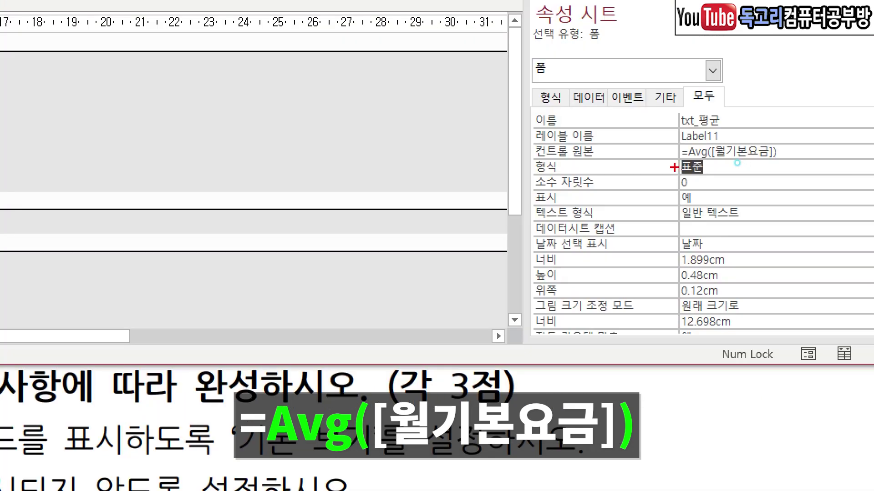
{"action": "left_click_drag", "start_coordinate": [674, 168], "coordinate": [798, 176]}
{"action": "right_click", "coordinate": [798, 175]}
{"action": "right_click", "coordinate": [798, 176]}
Select the footer's second unbound text box, txt_인원.
{"action": "left_click", "coordinate": [304, 210]}
{"action": "key", "text": "ctrl+2"}
{"action": "mouse_move", "coordinate": [340, 212]}
{"action": "left_mouse_down"}
{"action": "mouse_move", "coordinate": [289, 230]}
{"action": "mouse_move", "coordinate": [333, 225]}
{"action": "left_mouse_up"}
{"action": "left_click_drag", "start_coordinate": [783, 122], "coordinate": [755, 147]}
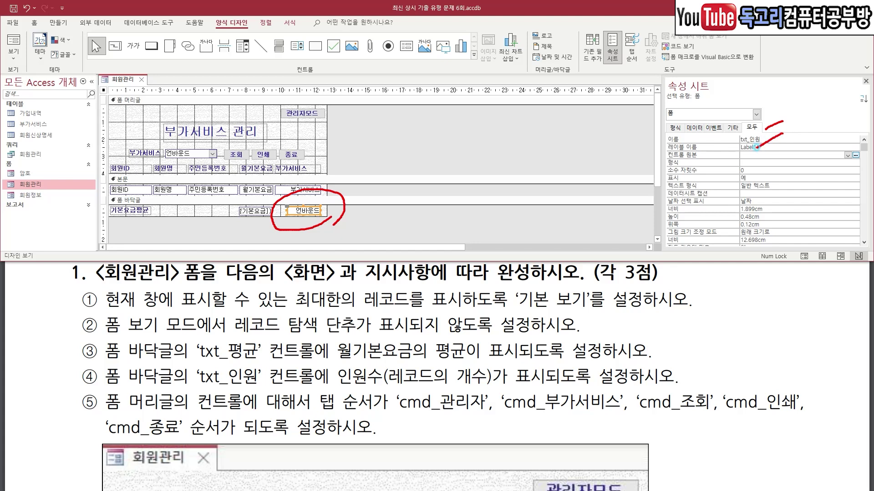
Enter =Count(*) as the txt_인원 control source.
{"action": "left_click_drag", "start_coordinate": [736, 152], "coordinate": [753, 151]}
{"action": "key", "text": "Escape"}
{"action": "left_click", "coordinate": [755, 155]}
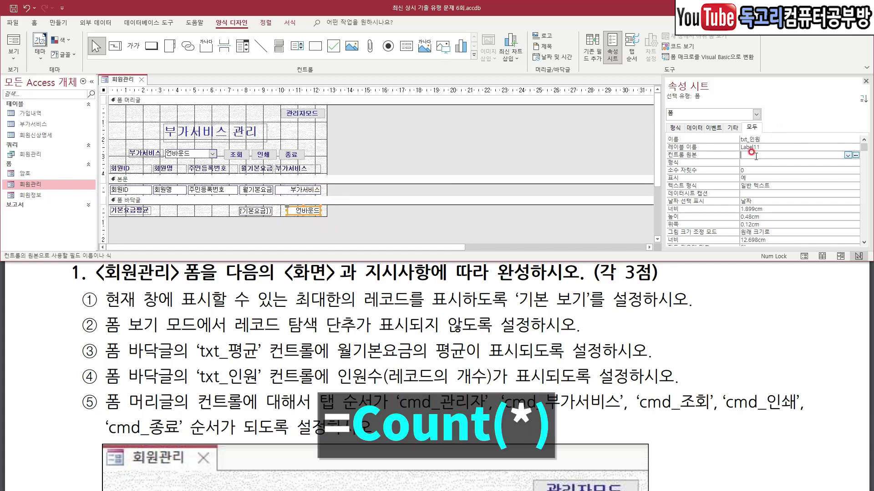
{"action": "type", "text": "=cou"}
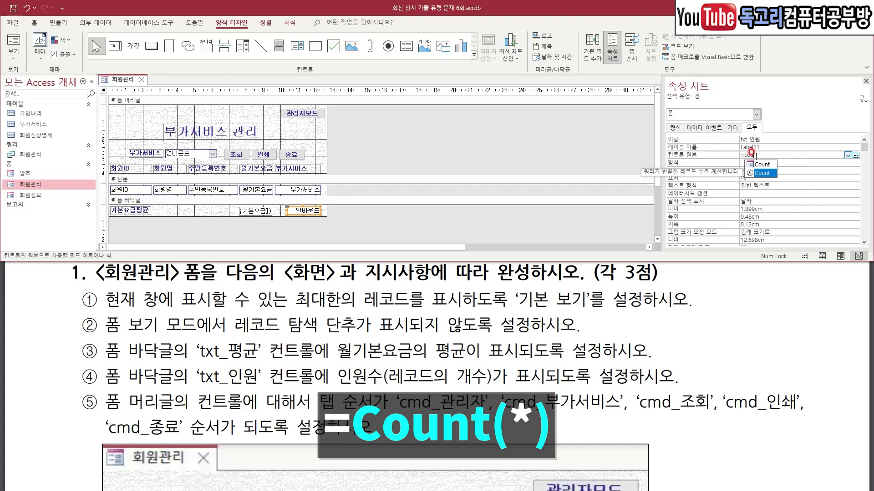
{"action": "type", "text": "nt(*)"}
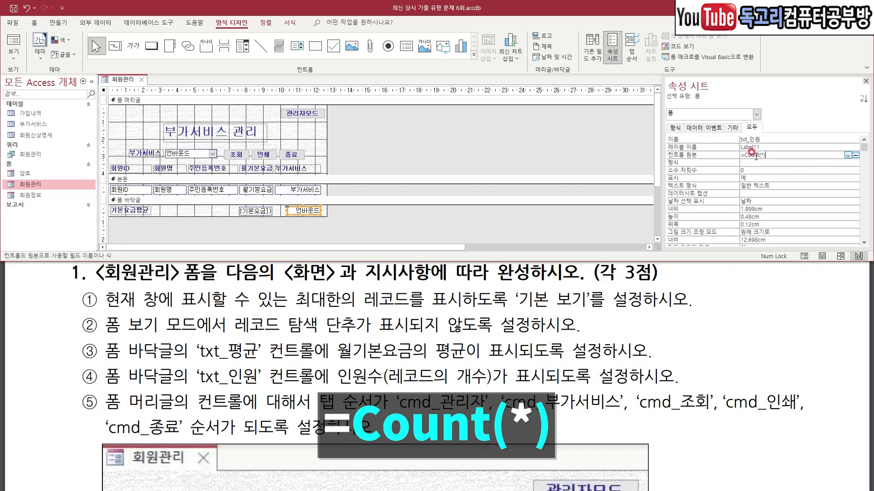
{"action": "key", "text": "Return"}
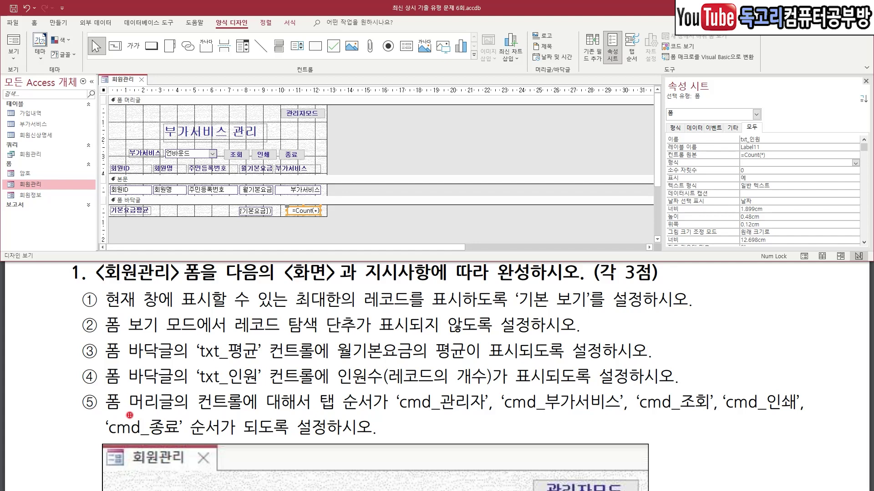
{"action": "left_click_drag", "start_coordinate": [125, 409], "coordinate": [201, 406]}
{"action": "left_click_drag", "start_coordinate": [320, 415], "coordinate": [378, 413]}
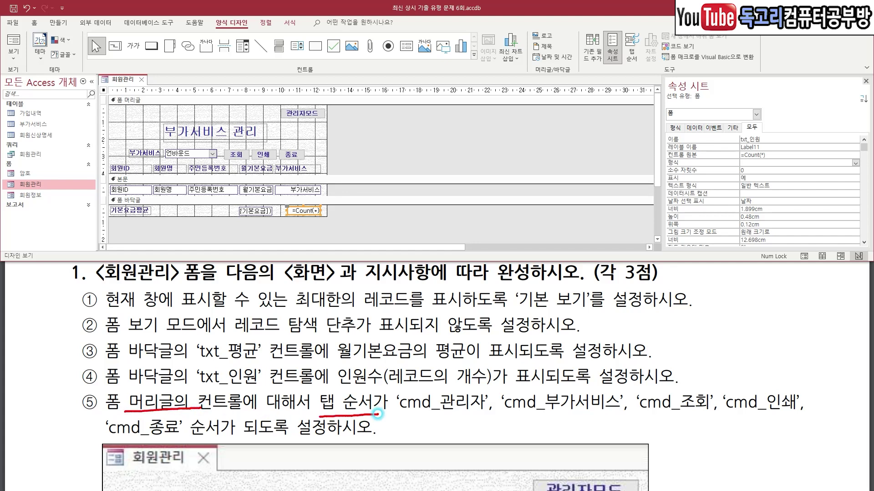
Open Tab Order and list the 폼 머리글 section's controls.
{"action": "mouse_move", "coordinate": [655, 58]}
{"action": "left_mouse_down"}
{"action": "mouse_move", "coordinate": [612, 23]}
{"action": "mouse_move", "coordinate": [658, 45]}
{"action": "mouse_move", "coordinate": [644, 67]}
{"action": "left_mouse_up"}
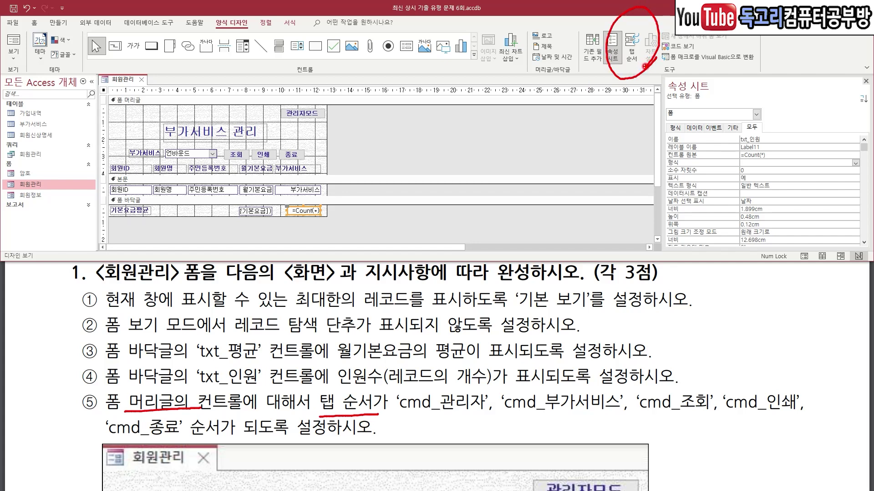
{"action": "left_click", "coordinate": [632, 50]}
{"action": "left_click", "coordinate": [400, 180]}
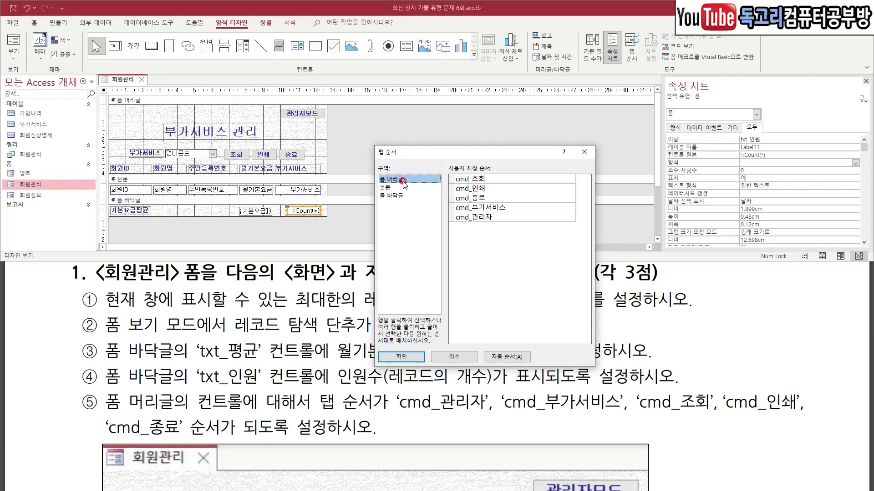
{"action": "left_click_drag", "start_coordinate": [394, 422], "coordinate": [784, 426]}
{"action": "mouse_move", "coordinate": [114, 454]}
{"action": "left_mouse_down"}
{"action": "mouse_move", "coordinate": [159, 448]}
{"action": "mouse_move", "coordinate": [176, 469]}
{"action": "left_mouse_up"}
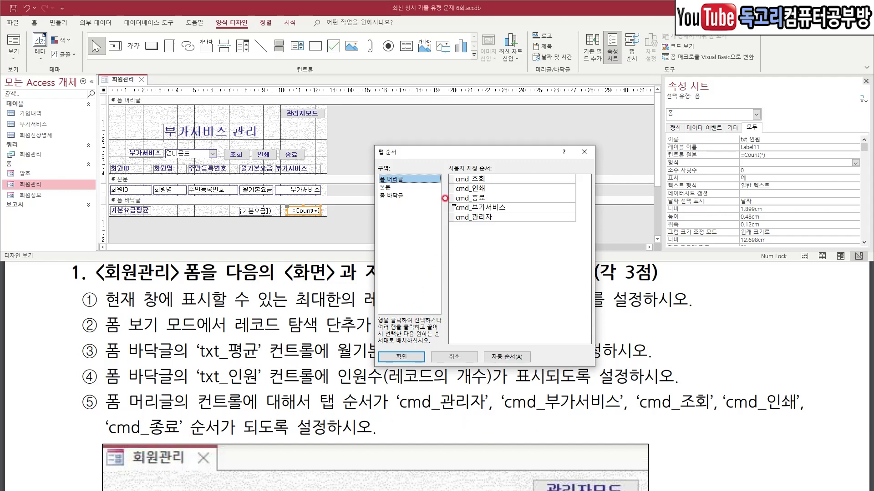
Reorder rows to cmd_관리자, cmd_부가서비스, cmd_조회, cmd_인쇄, cmd_종료.
{"action": "left_click", "coordinate": [450, 208]}
{"action": "left_click_drag", "start_coordinate": [452, 210], "coordinate": [456, 184]}
{"action": "left_click", "coordinate": [452, 217]}
{"action": "left_click_drag", "start_coordinate": [451, 218], "coordinate": [456, 191]}
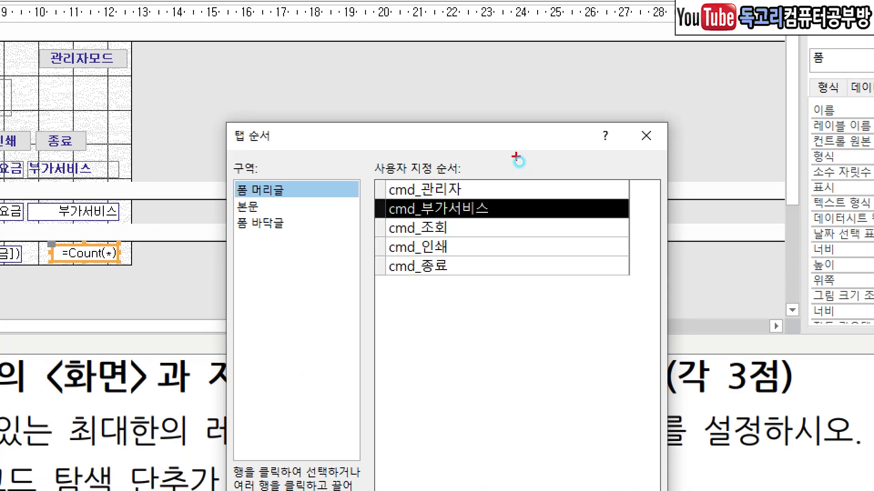
{"action": "mouse_move", "coordinate": [516, 156]}
{"action": "left_mouse_down"}
{"action": "mouse_move", "coordinate": [527, 249]}
{"action": "mouse_move", "coordinate": [507, 313]}
{"action": "left_mouse_up"}
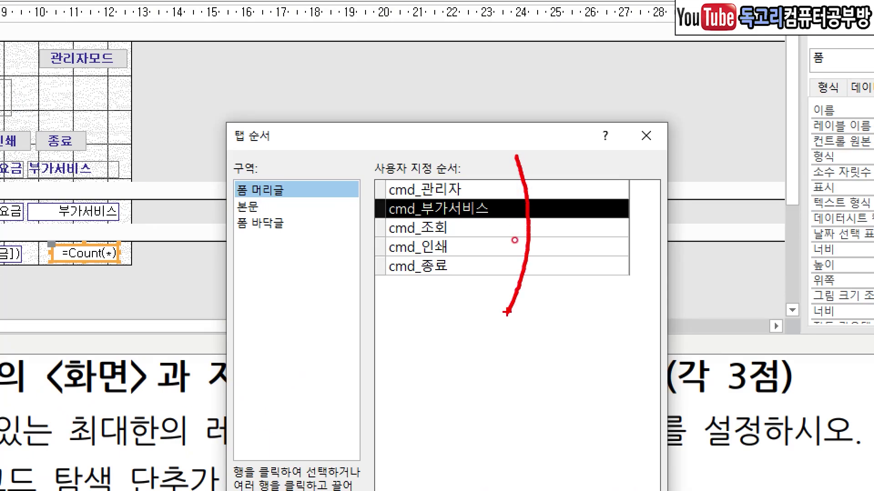
{"action": "key", "text": "Escape"}
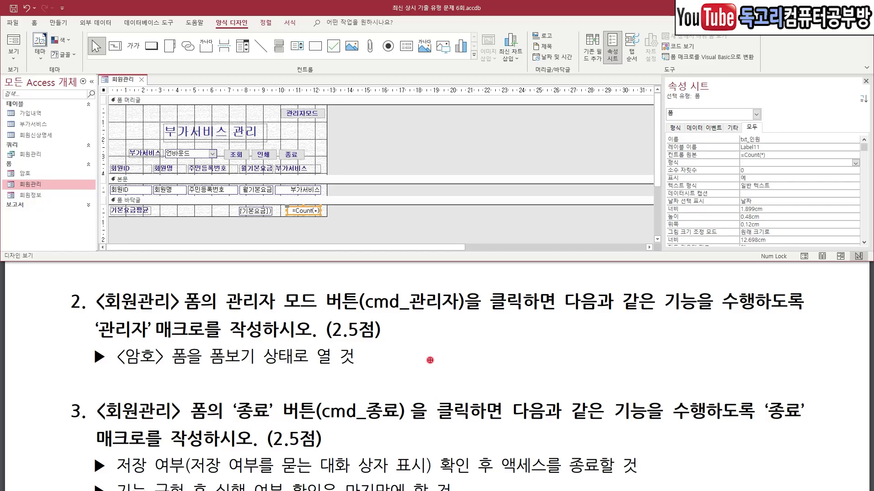
Finish the tab order and select the form's 관리자모드 button.
{"action": "left_click_drag", "start_coordinate": [132, 285], "coordinate": [188, 284]}
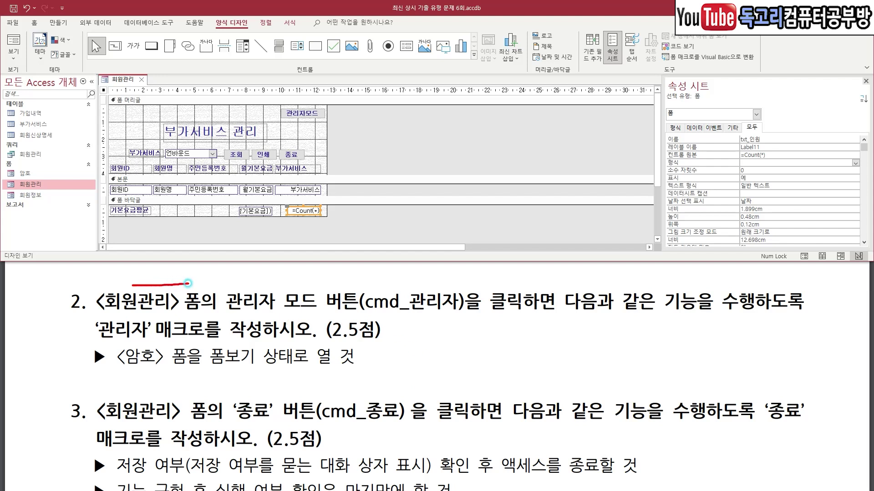
{"action": "left_click_drag", "start_coordinate": [244, 288], "coordinate": [309, 284]}
{"action": "left_click_drag", "start_coordinate": [556, 322], "coordinate": [742, 318]}
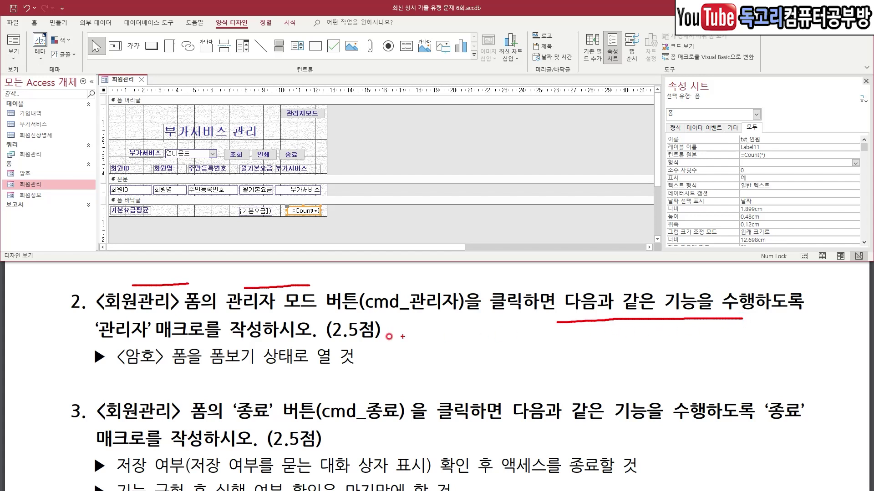
{"action": "left_click_drag", "start_coordinate": [142, 340], "coordinate": [226, 340]}
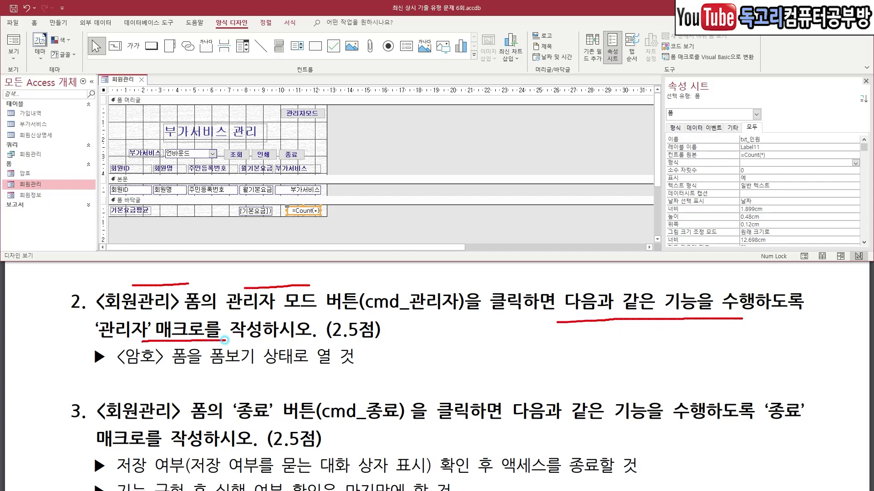
{"action": "left_click_drag", "start_coordinate": [131, 369], "coordinate": [268, 370]}
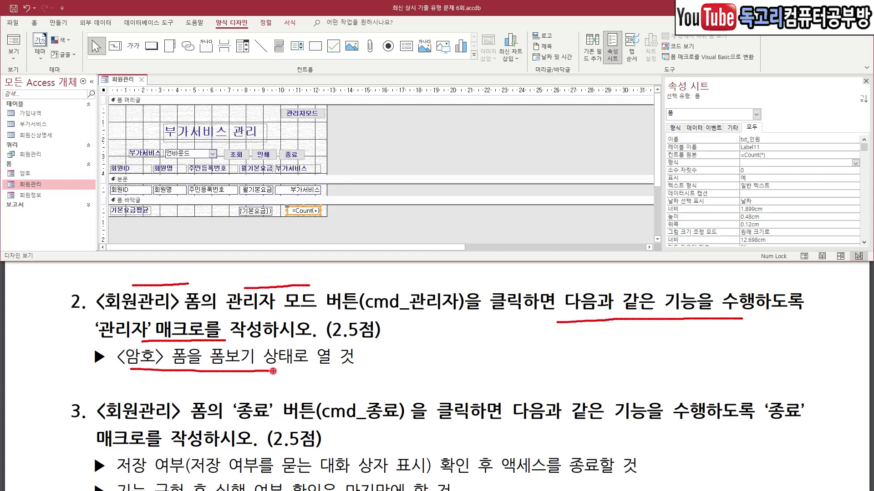
{"action": "key", "text": "Escape"}
{"action": "left_click", "coordinate": [299, 112]}
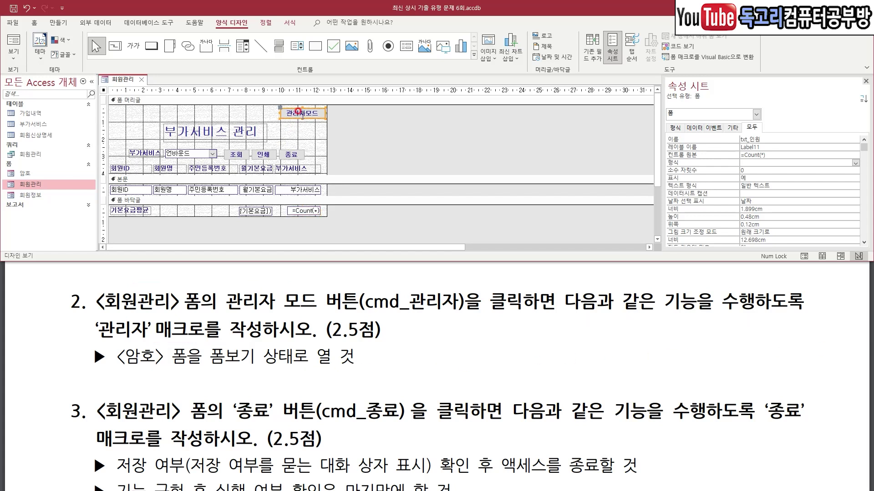
Switch to the 만들기 ribbon tab for creating objects.
{"action": "left_click", "coordinate": [62, 22]}
{"action": "left_click_drag", "start_coordinate": [82, 12], "coordinate": [42, 48]}
{"action": "left_click_drag", "start_coordinate": [432, 78], "coordinate": [470, 40]}
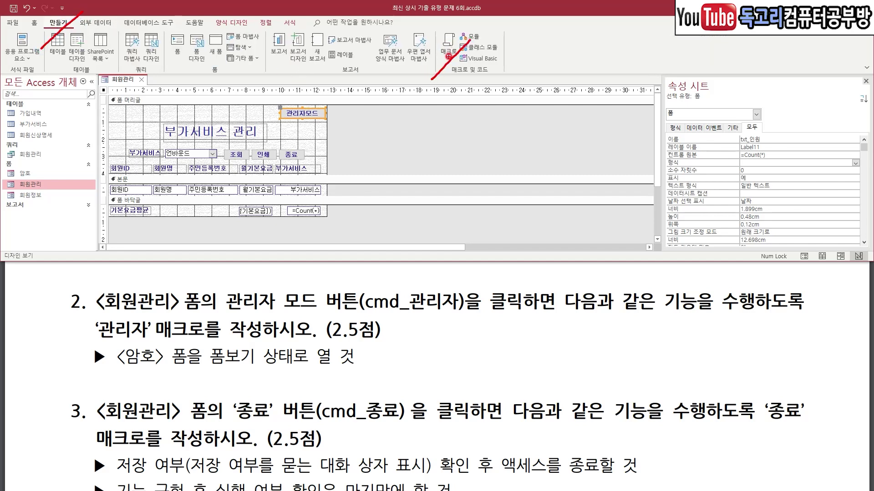
Create a new macro with an OpenForm action that opens the 암호 form.
{"action": "left_click", "coordinate": [449, 53]}
{"action": "left_click", "coordinate": [199, 98]}
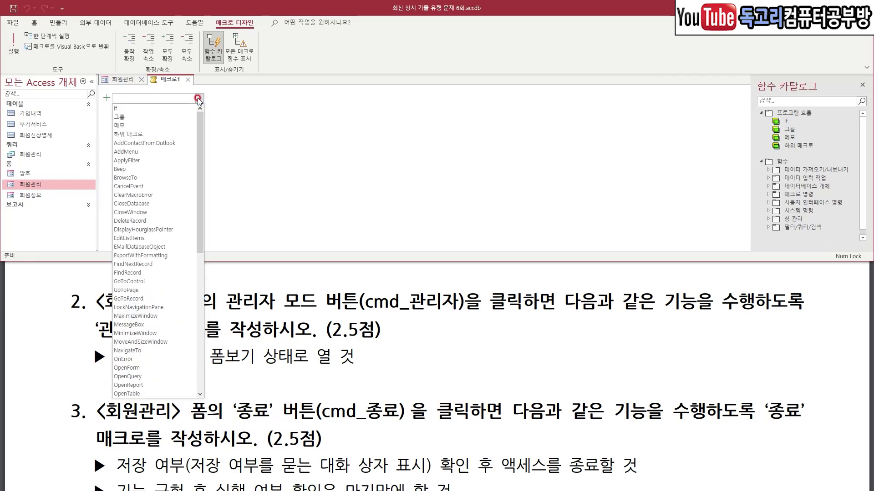
{"action": "left_click", "coordinate": [162, 367]}
{"action": "left_click", "coordinate": [739, 106]}
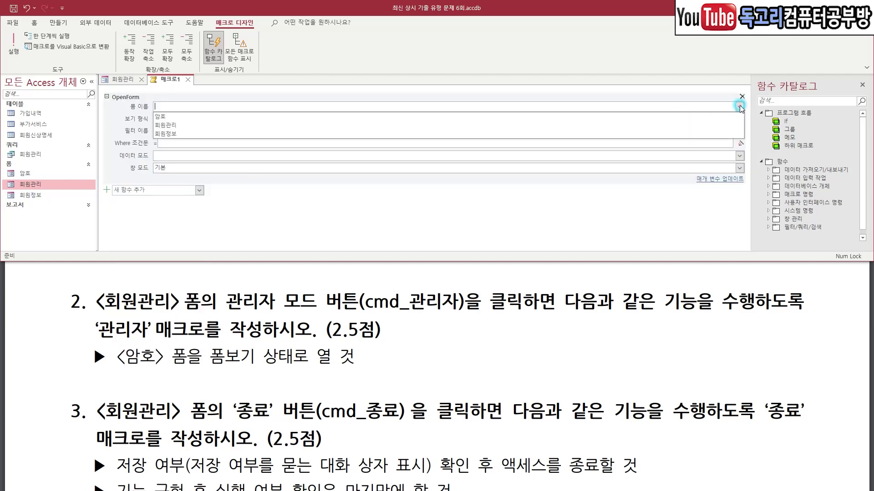
{"action": "left_click", "coordinate": [466, 118]}
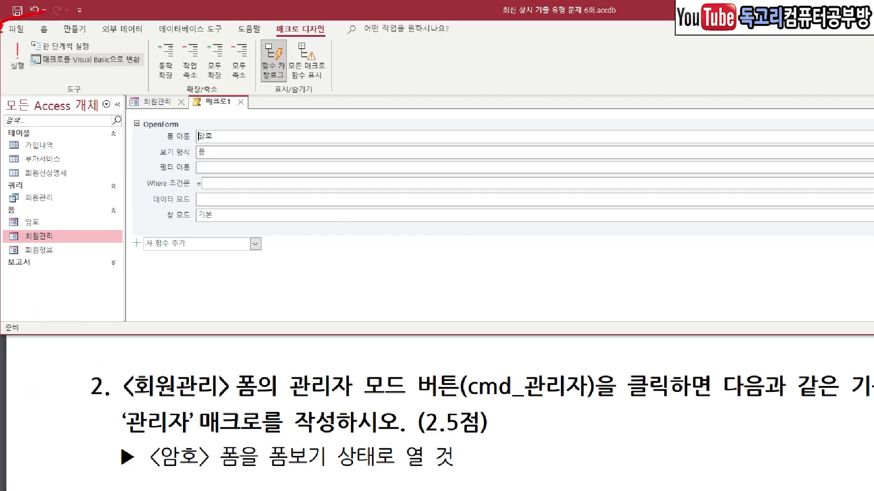
Save the macro as 관리자, close it, and open cmd_관리자's On Click macro list.
{"action": "left_click", "coordinate": [27, 17]}
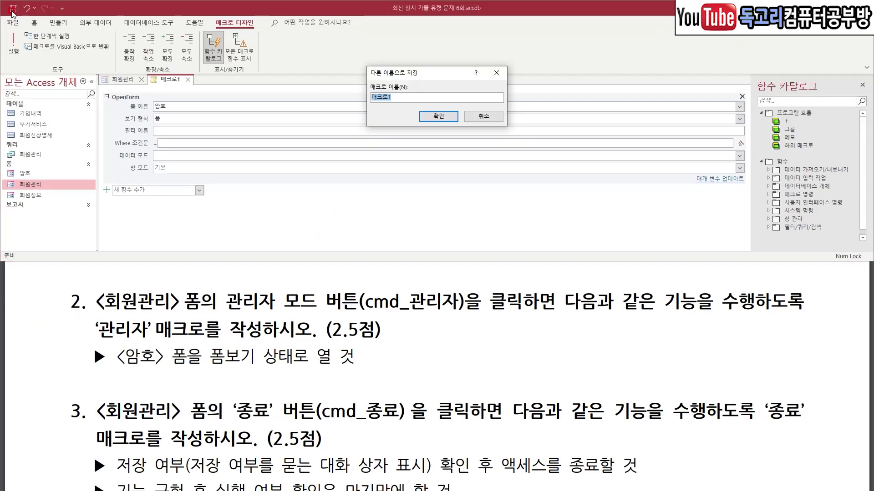
{"action": "type", "text": "관리자"}
{"action": "left_click", "coordinate": [444, 117]}
{"action": "left_click", "coordinate": [189, 80]}
{"action": "mouse_move", "coordinate": [200, 80]}
{"action": "left_mouse_down"}
{"action": "mouse_move", "coordinate": [182, 91]}
{"action": "mouse_move", "coordinate": [186, 75]}
{"action": "mouse_move", "coordinate": [190, 89]}
{"action": "left_mouse_up"}
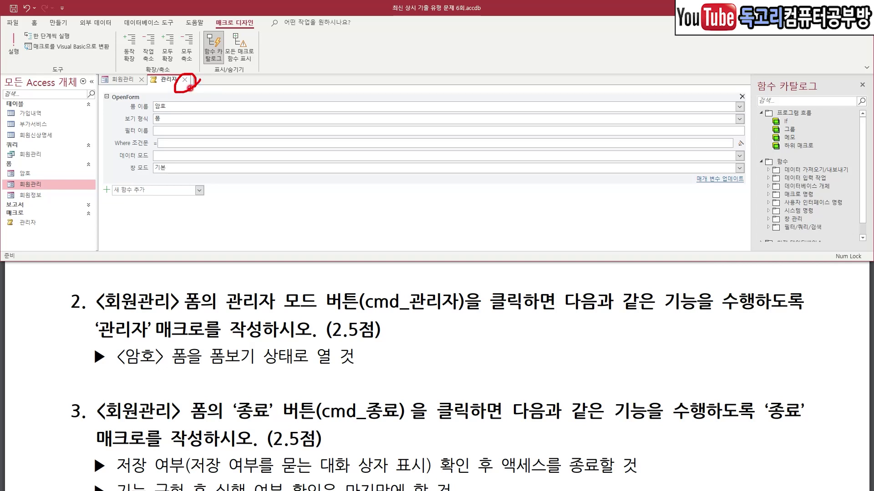
{"action": "left_click", "coordinate": [185, 82]}
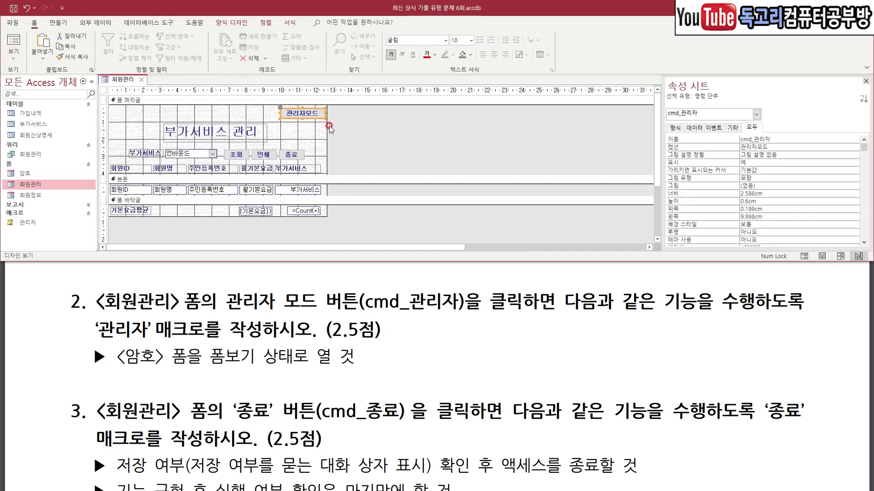
{"action": "left_click", "coordinate": [713, 128]}
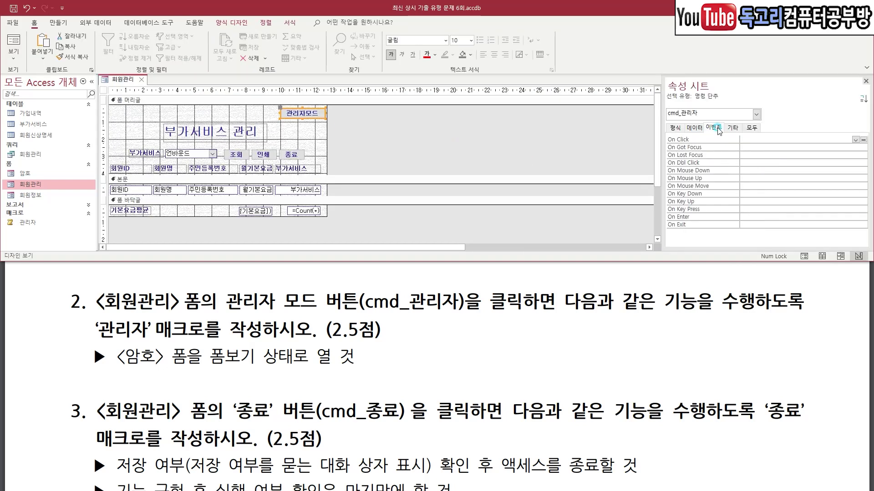
{"action": "left_click", "coordinate": [855, 139]}
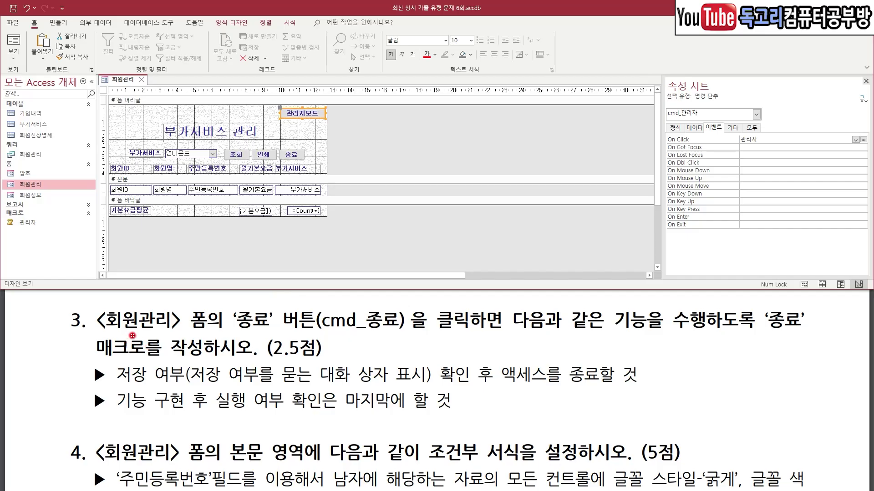
{"action": "left_click_drag", "start_coordinate": [91, 337], "coordinate": [223, 332]}
{"action": "left_click_drag", "start_coordinate": [270, 336], "coordinate": [454, 337]}
{"action": "left_click_drag", "start_coordinate": [580, 342], "coordinate": [743, 340]}
{"action": "mouse_move", "coordinate": [824, 340]}
{"action": "left_mouse_down"}
{"action": "mouse_move", "coordinate": [801, 341]}
{"action": "mouse_move", "coordinate": [808, 296]}
{"action": "mouse_move", "coordinate": [800, 341]}
{"action": "left_mouse_up"}
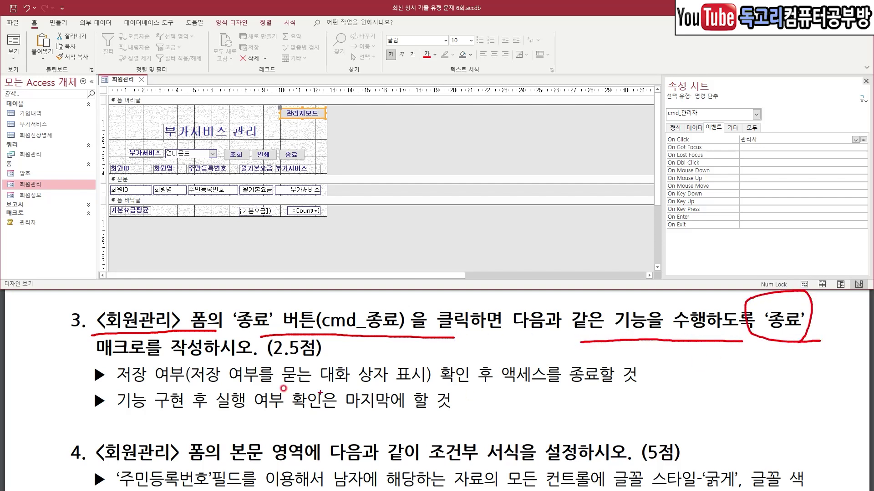
{"action": "left_click_drag", "start_coordinate": [86, 359], "coordinate": [160, 357]}
{"action": "mouse_move", "coordinate": [117, 384]}
{"action": "left_mouse_down"}
{"action": "mouse_move", "coordinate": [414, 386]}
{"action": "mouse_move", "coordinate": [419, 370]}
{"action": "mouse_move", "coordinate": [480, 360]}
{"action": "mouse_move", "coordinate": [448, 392]}
{"action": "left_mouse_up"}
{"action": "left_click_drag", "start_coordinate": [522, 395], "coordinate": [592, 390]}
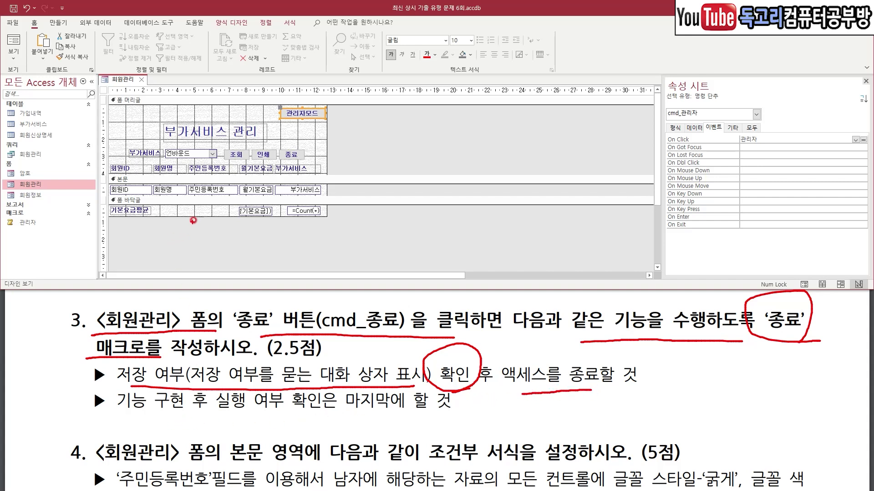
{"action": "key", "text": "Escape"}
{"action": "left_click", "coordinate": [291, 154]}
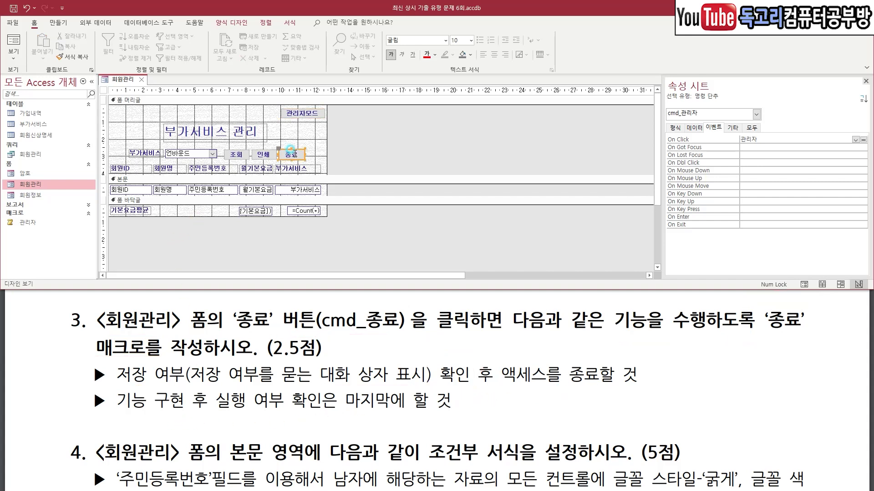
Create a new macro with a QuitAccess action whose option is 확인.
{"action": "left_click", "coordinate": [60, 22]}
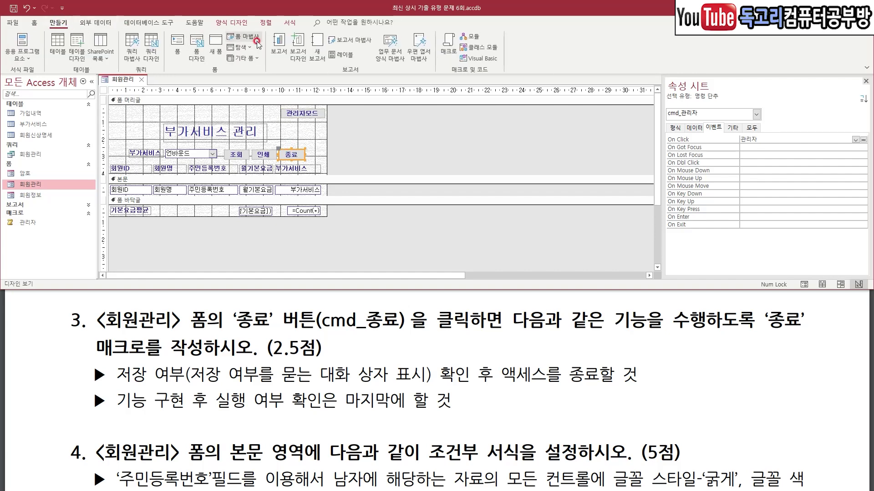
{"action": "left_click", "coordinate": [449, 45]}
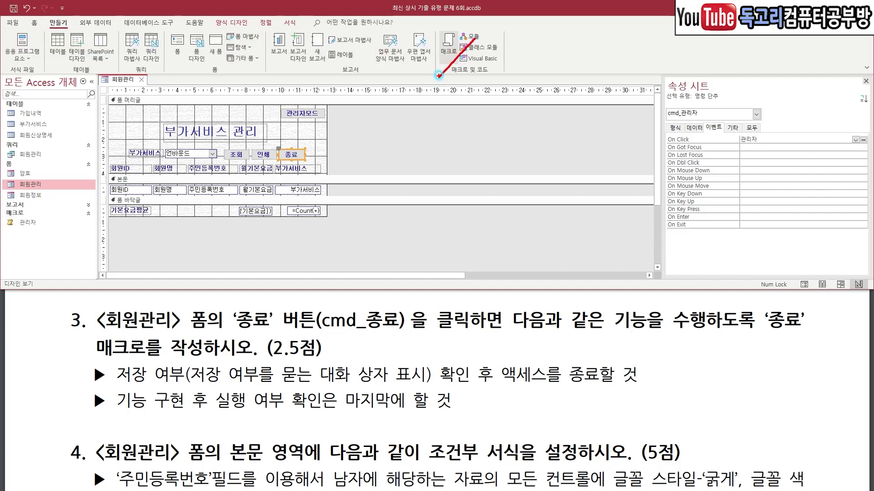
{"action": "left_click", "coordinate": [199, 98]}
{"action": "scroll", "coordinate": [189, 191], "scroll_direction": "down", "scroll_amount": 4}
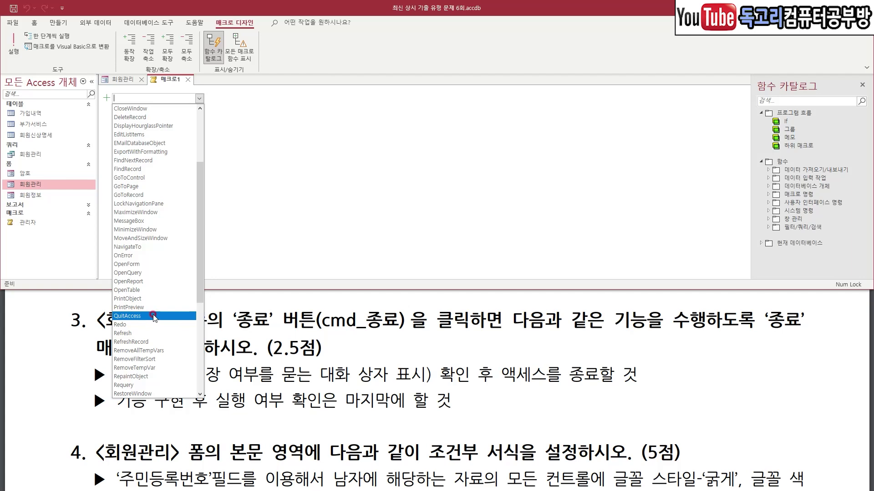
{"action": "left_click", "coordinate": [154, 316]}
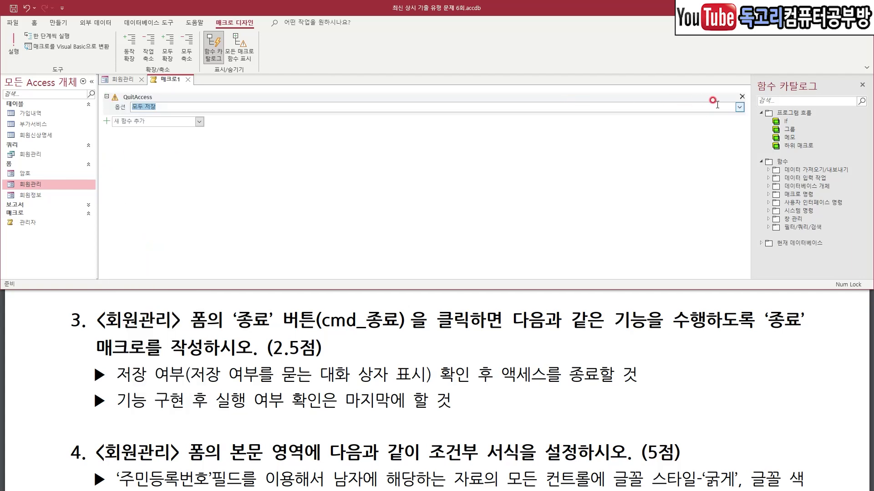
{"action": "left_click", "coordinate": [741, 107]}
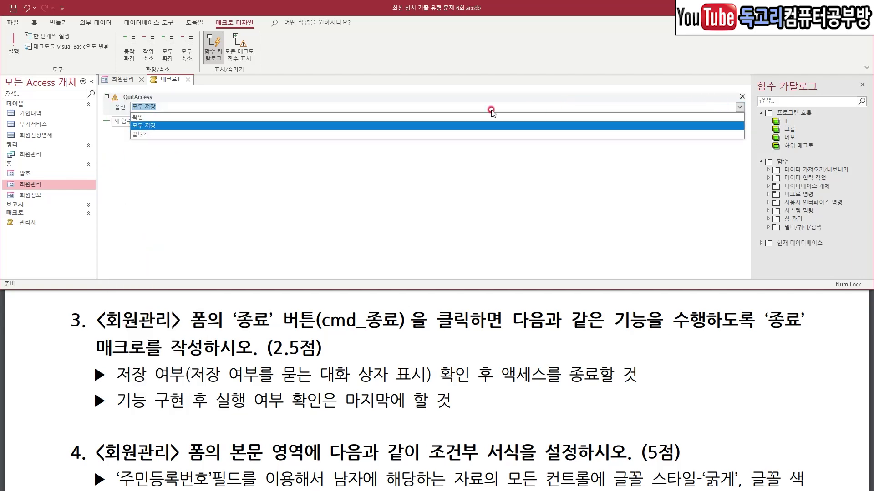
{"action": "left_click", "coordinate": [147, 116]}
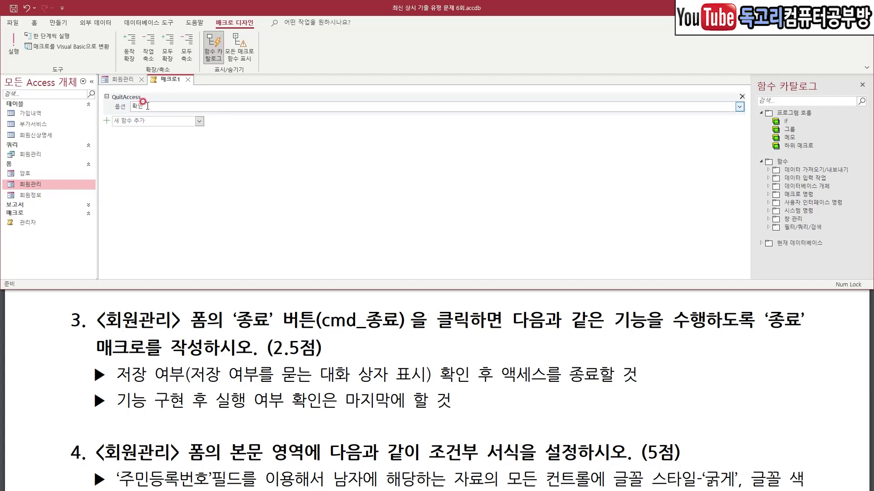
Save the macro as 종료, close it, and set cmd_종료's On Click to 종료.
{"action": "left_click", "coordinate": [14, 10]}
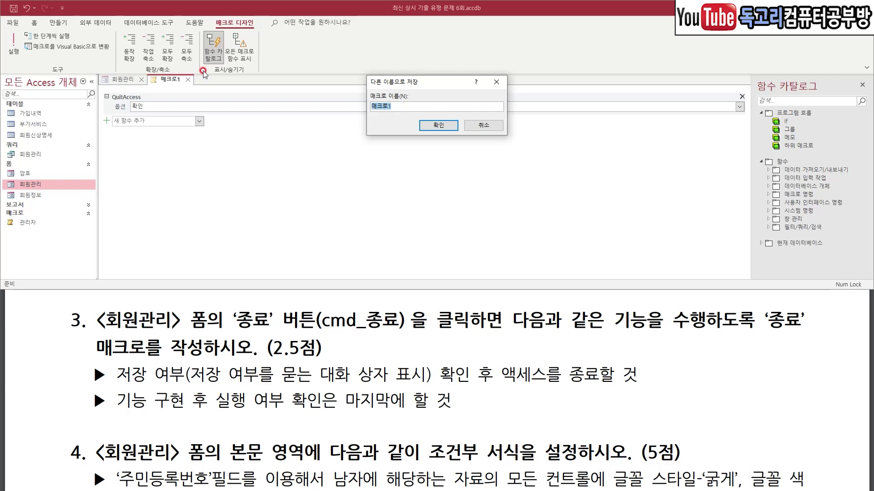
{"action": "type", "text": "ㅈㅗㅇ료"}
{"action": "left_click", "coordinate": [445, 127]}
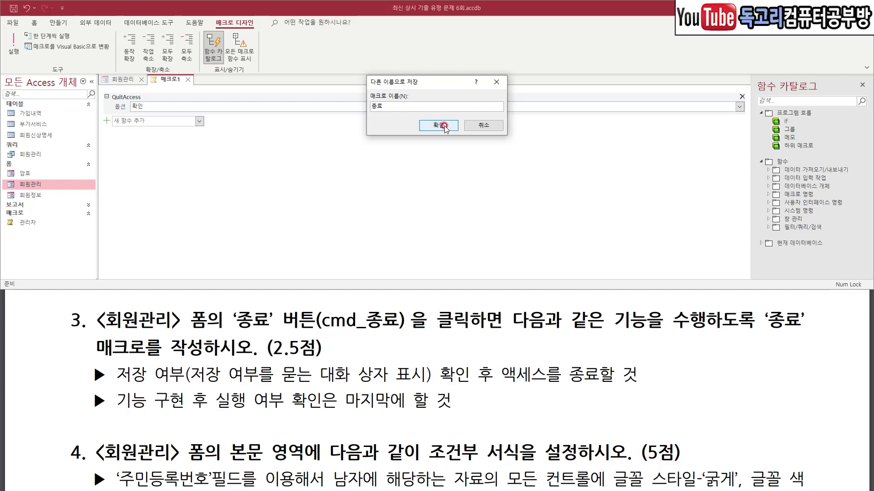
{"action": "key", "text": "ctrl+1"}
{"action": "mouse_move", "coordinate": [311, 179]}
{"action": "left_mouse_down"}
{"action": "mouse_move", "coordinate": [376, 177]}
{"action": "mouse_move", "coordinate": [349, 135]}
{"action": "mouse_move", "coordinate": [381, 170]}
{"action": "mouse_move", "coordinate": [374, 173]}
{"action": "left_mouse_up"}
{"action": "key", "text": "Escape"}
{"action": "left_click", "coordinate": [180, 79]}
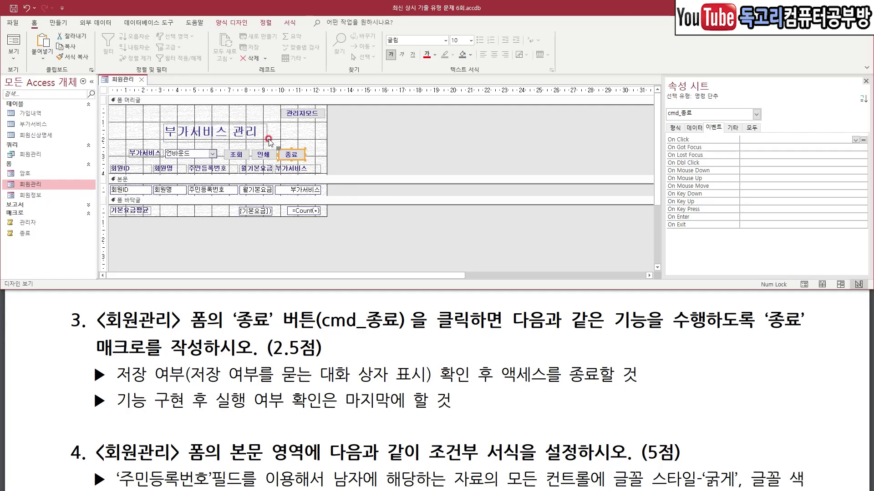
{"action": "left_click", "coordinate": [855, 140]}
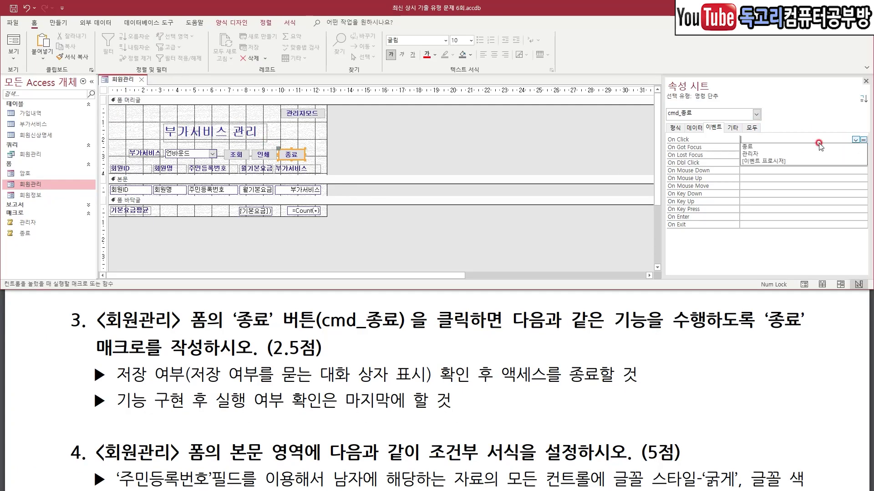
{"action": "left_click", "coordinate": [795, 147]}
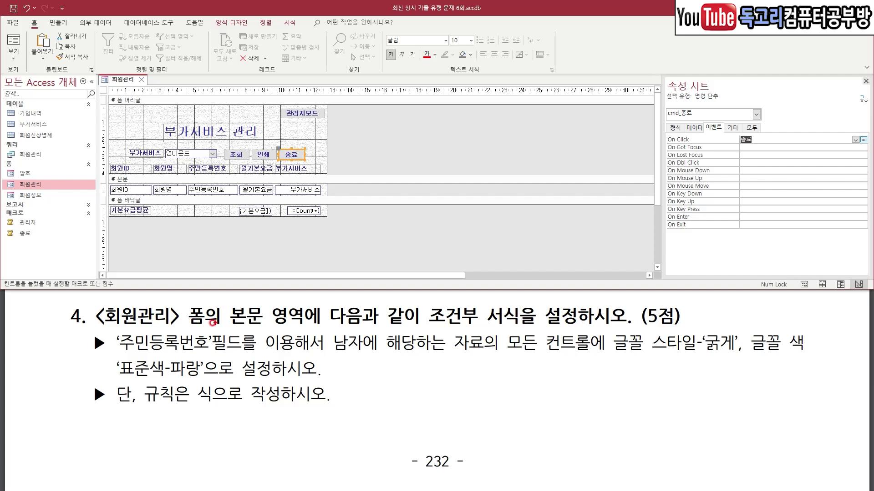
Mark up task 4's key terms: 회원관리, 본문, 조건부 서식, 주민등록번호, 남자 records, 표준색-파랑.
{"action": "left_click_drag", "start_coordinate": [115, 326], "coordinate": [172, 324]}
{"action": "mouse_move", "coordinate": [282, 319]}
{"action": "left_mouse_down"}
{"action": "mouse_move", "coordinate": [252, 332]}
{"action": "mouse_move", "coordinate": [273, 283]}
{"action": "mouse_move", "coordinate": [281, 314]}
{"action": "left_mouse_up"}
{"action": "left_click_drag", "start_coordinate": [439, 324], "coordinate": [536, 324]}
{"action": "key", "text": "e"}
{"action": "left_click_drag", "start_coordinate": [133, 357], "coordinate": [212, 356]}
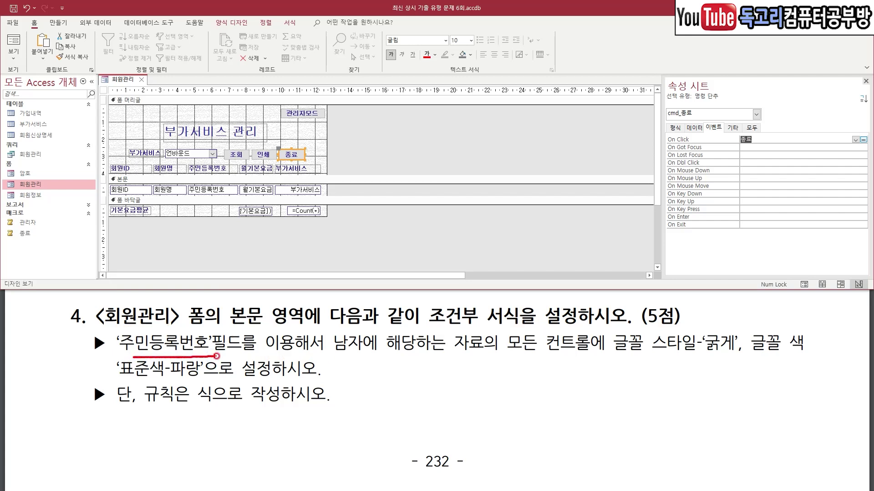
{"action": "left_click_drag", "start_coordinate": [329, 359], "coordinate": [757, 360]}
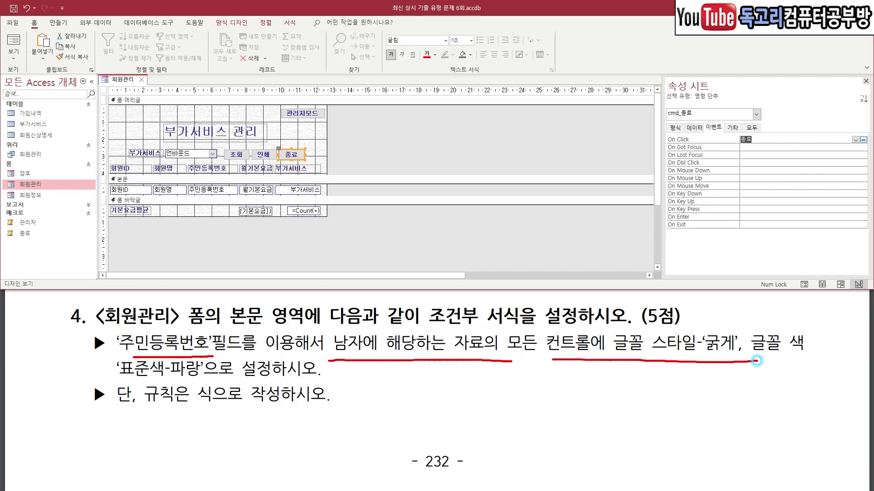
{"action": "left_click_drag", "start_coordinate": [152, 381], "coordinate": [219, 379]}
{"action": "key", "text": "Escape"}
Select all controls in the 본문 section via its vertical ruler and bring up the Format ribbon.
{"action": "left_click", "coordinate": [104, 190]}
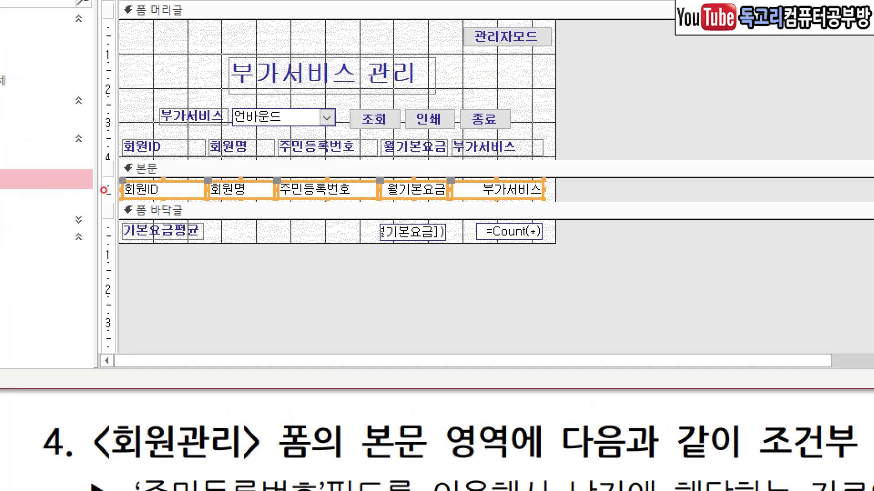
{"action": "mouse_move", "coordinate": [111, 191]}
{"action": "left_mouse_down"}
{"action": "mouse_move", "coordinate": [95, 190]}
{"action": "mouse_move", "coordinate": [109, 173]}
{"action": "mouse_move", "coordinate": [103, 195]}
{"action": "left_mouse_up"}
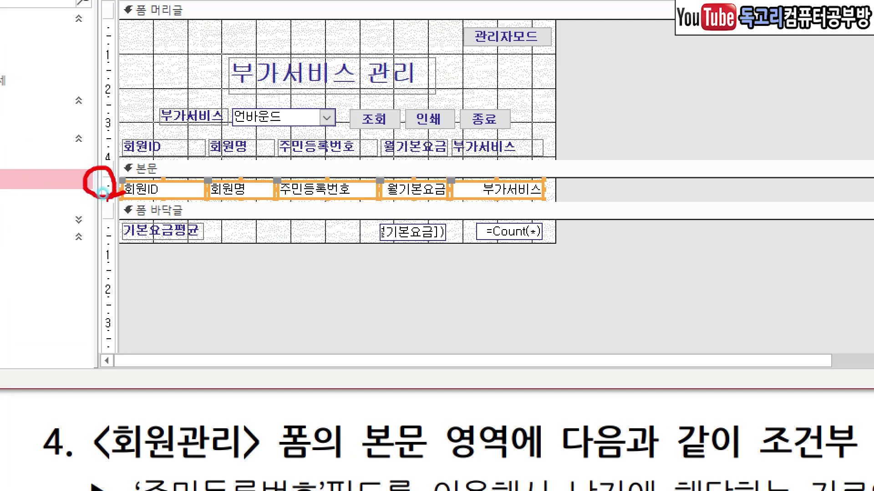
{"action": "key", "text": "Escape"}
{"action": "left_click", "coordinate": [290, 23]}
{"action": "left_click_drag", "start_coordinate": [312, 13], "coordinate": [274, 48]}
{"action": "left_click_drag", "start_coordinate": [364, 44], "coordinate": [328, 82]}
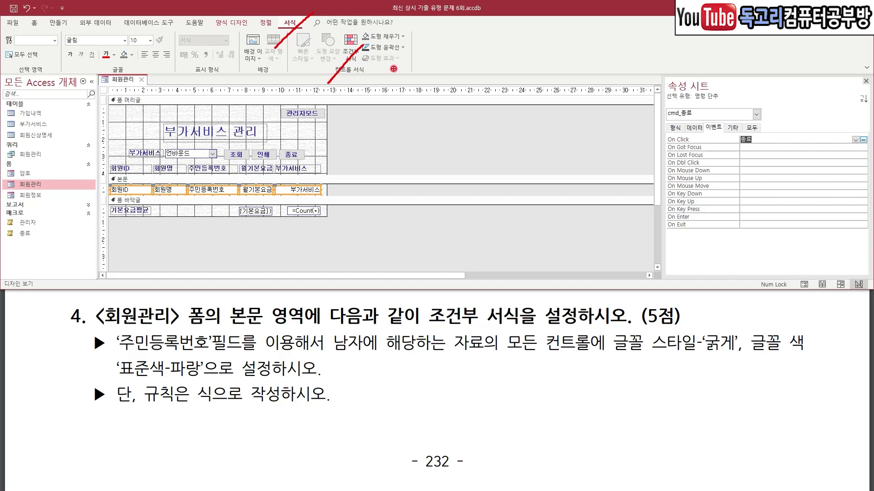
Add a new conditional formatting rule using 식이 as its condition, starting the expression with 'M'.
{"action": "key", "text": "Escape"}
{"action": "left_click", "coordinate": [351, 52]}
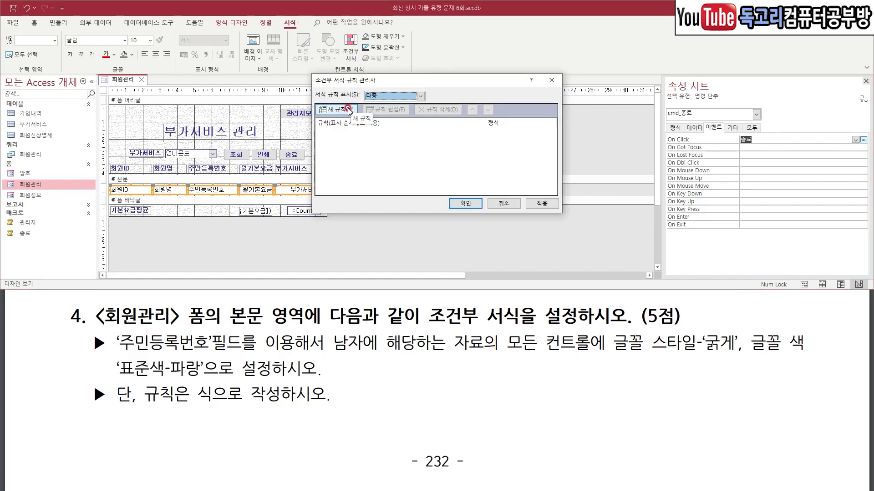
{"action": "left_click", "coordinate": [349, 111]}
{"action": "left_click", "coordinate": [353, 144]}
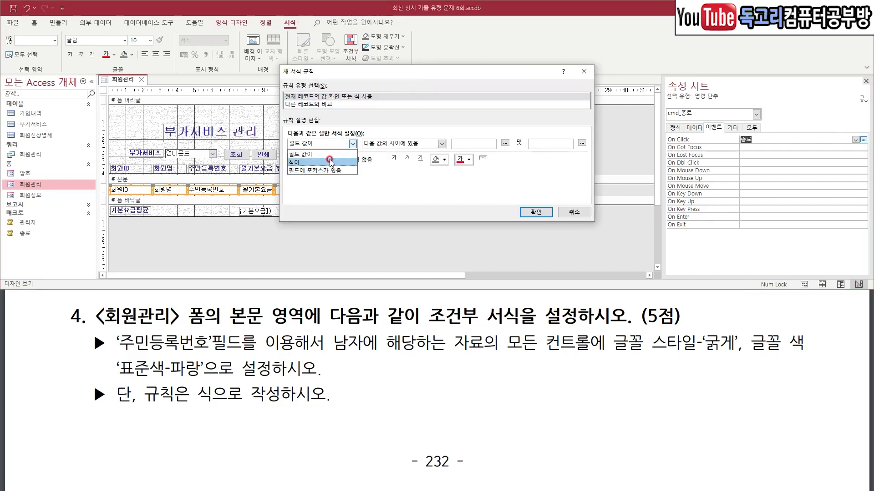
{"action": "left_click", "coordinate": [329, 162]}
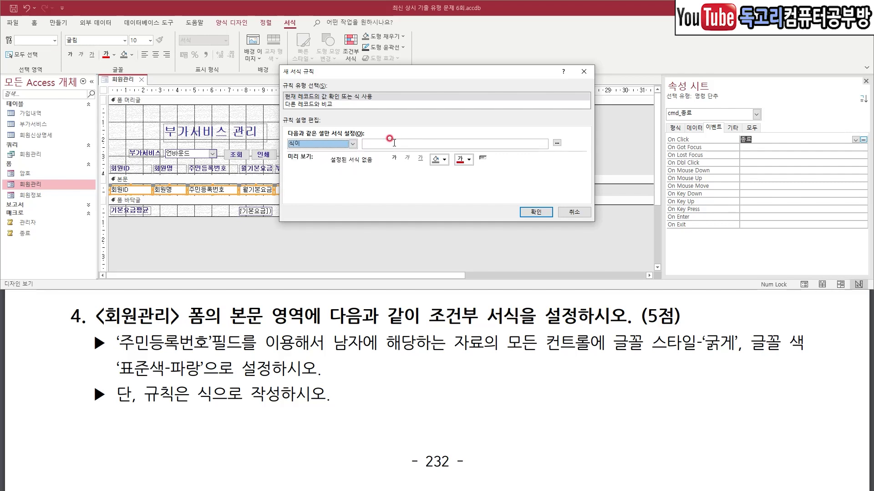
{"action": "left_click_drag", "start_coordinate": [386, 140], "coordinate": [406, 124]}
{"action": "left_click", "coordinate": [397, 144]}
{"action": "key", "text": "Caps_Lock"}
{"action": "type", "text": "M"}
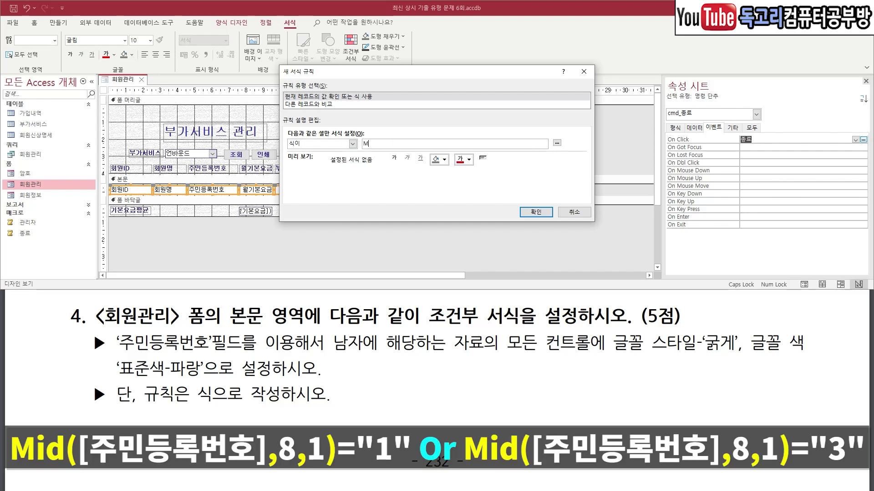
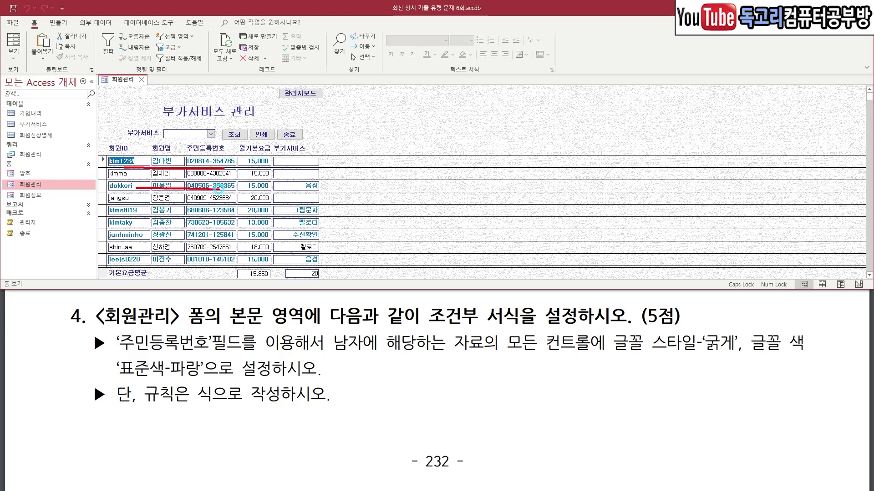
Test the 관리자모드 암호 prompt, close it, then close the 회원관리 form with 종료.
{"action": "left_click_drag", "start_coordinate": [293, 85], "coordinate": [312, 78]}
{"action": "left_click", "coordinate": [302, 93]}
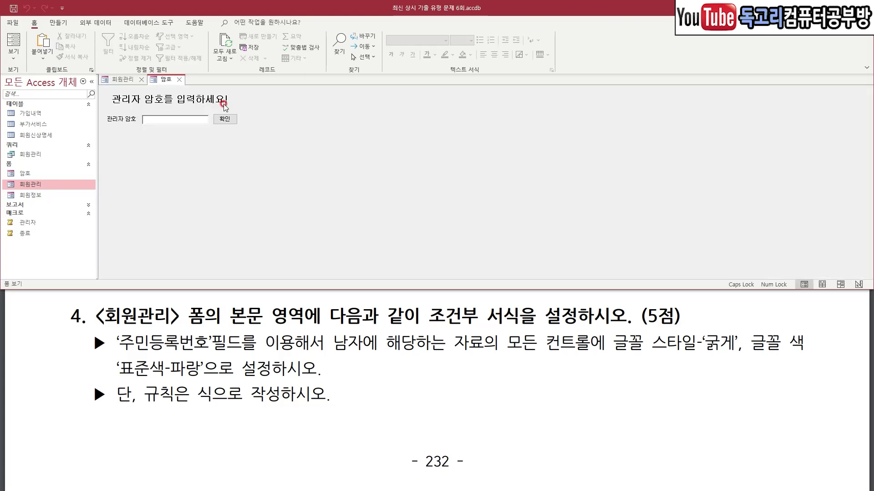
{"action": "left_click", "coordinate": [180, 81]}
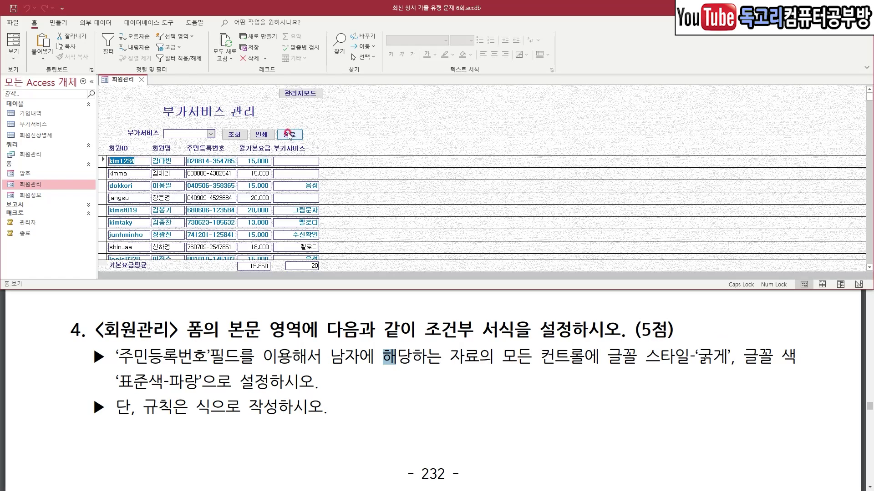
{"action": "mouse_move", "coordinate": [301, 132]}
{"action": "left_mouse_down"}
{"action": "mouse_move", "coordinate": [292, 147]}
{"action": "mouse_move", "coordinate": [262, 124]}
{"action": "mouse_move", "coordinate": [299, 149]}
{"action": "left_mouse_up"}
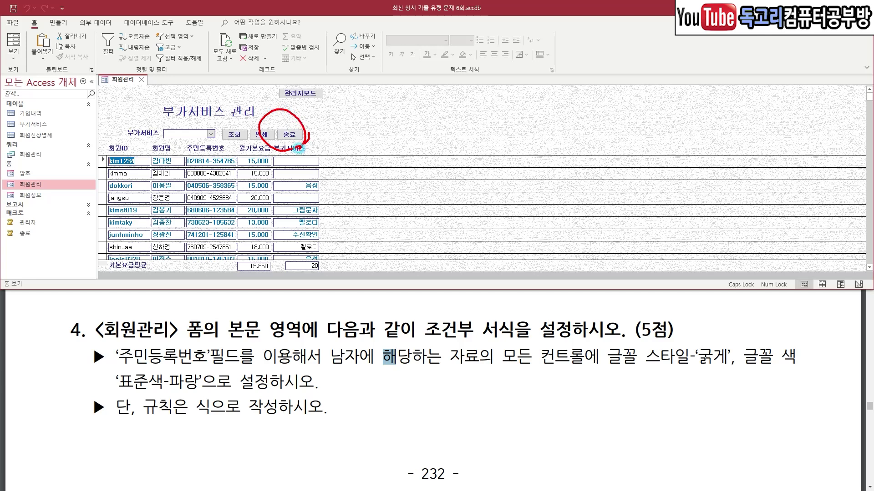
{"action": "key", "text": "Escape"}
{"action": "key", "text": "alt+Tab"}
{"action": "left_click", "coordinate": [448, 177]}
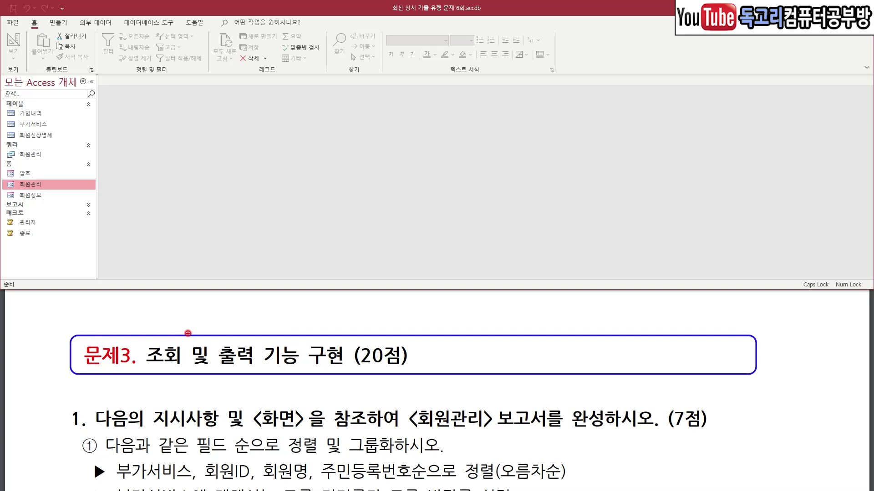
Open the 회원관리 report from the Reports group in design view.
{"action": "mouse_move", "coordinate": [108, 318]}
{"action": "left_mouse_down"}
{"action": "mouse_move", "coordinate": [117, 335]}
{"action": "mouse_move", "coordinate": [155, 307]}
{"action": "left_mouse_up"}
{"action": "mouse_move", "coordinate": [517, 436]}
{"action": "left_mouse_down"}
{"action": "mouse_move", "coordinate": [389, 431]}
{"action": "mouse_move", "coordinate": [528, 396]}
{"action": "mouse_move", "coordinate": [519, 428]}
{"action": "left_mouse_up"}
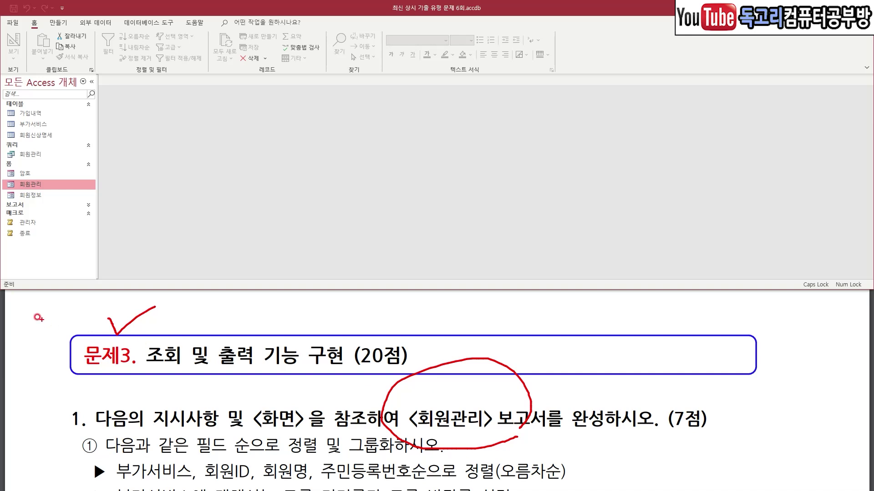
{"action": "left_click", "coordinate": [35, 195]}
{"action": "left_click", "coordinate": [33, 206]}
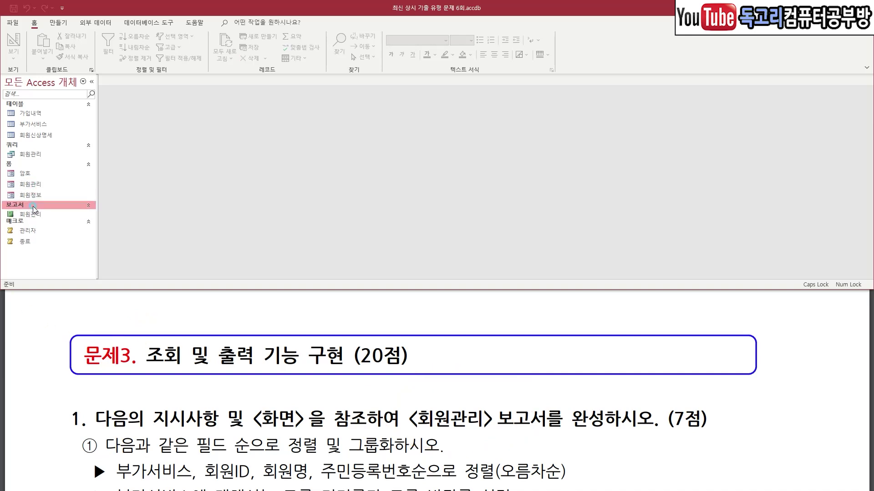
{"action": "left_click", "coordinate": [35, 216]}
{"action": "right_click", "coordinate": [46, 213]}
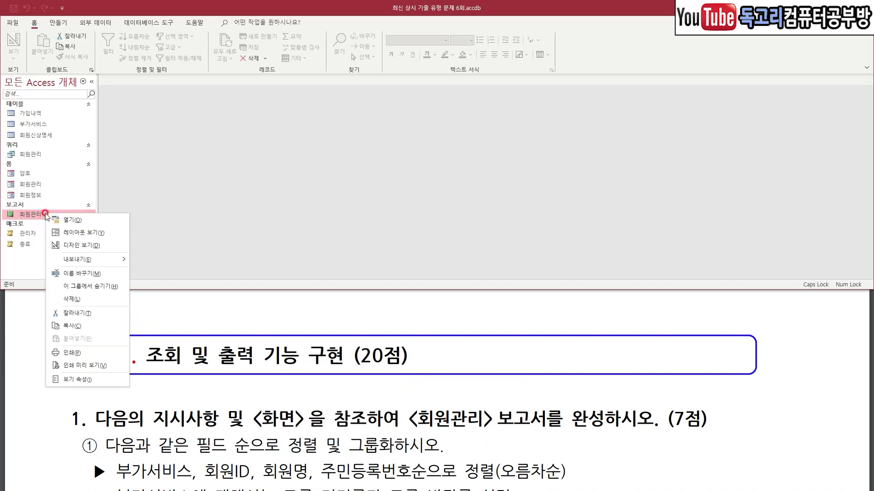
{"action": "left_click", "coordinate": [71, 246]}
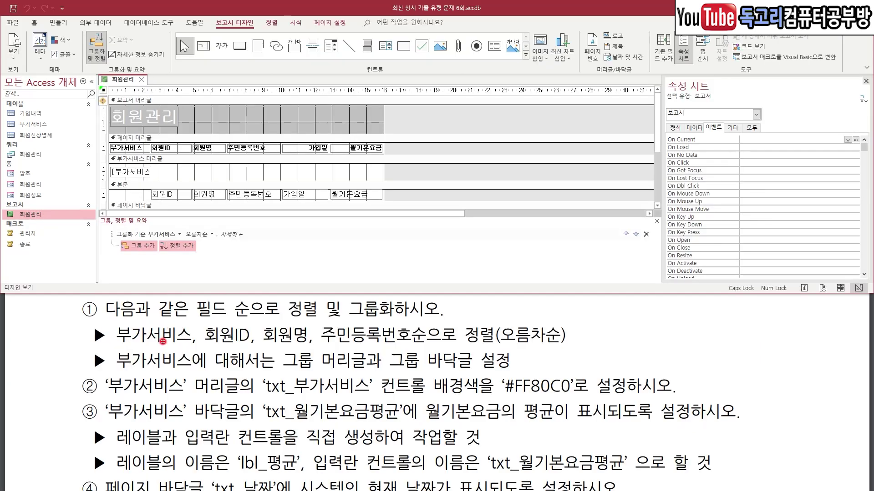
Add ascending sort levels by 회원ID, 회원명 and 주민등록번호 under the 부가서비스 grouping.
{"action": "left_click_drag", "start_coordinate": [120, 342], "coordinate": [493, 345]}
{"action": "left_click_drag", "start_coordinate": [521, 304], "coordinate": [549, 300]}
{"action": "left_click_drag", "start_coordinate": [153, 225], "coordinate": [206, 225]}
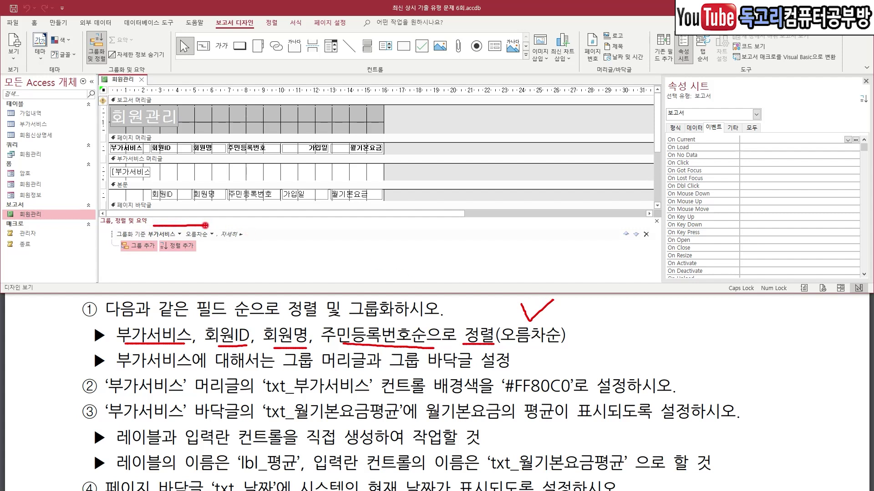
{"action": "left_click_drag", "start_coordinate": [208, 236], "coordinate": [146, 270]}
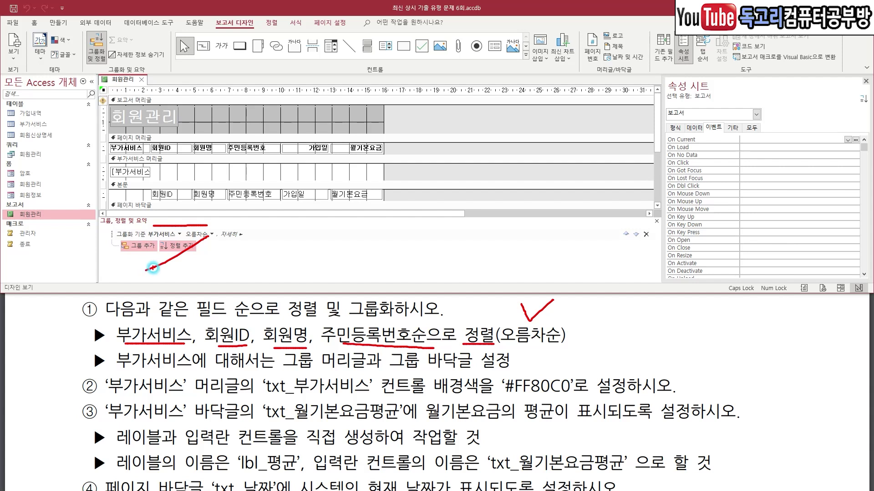
{"action": "left_click", "coordinate": [179, 246]}
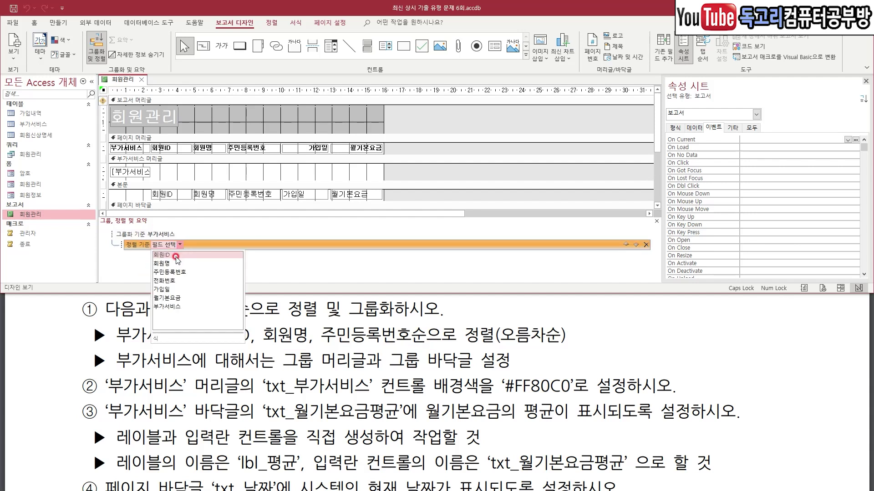
{"action": "left_click", "coordinate": [180, 255]}
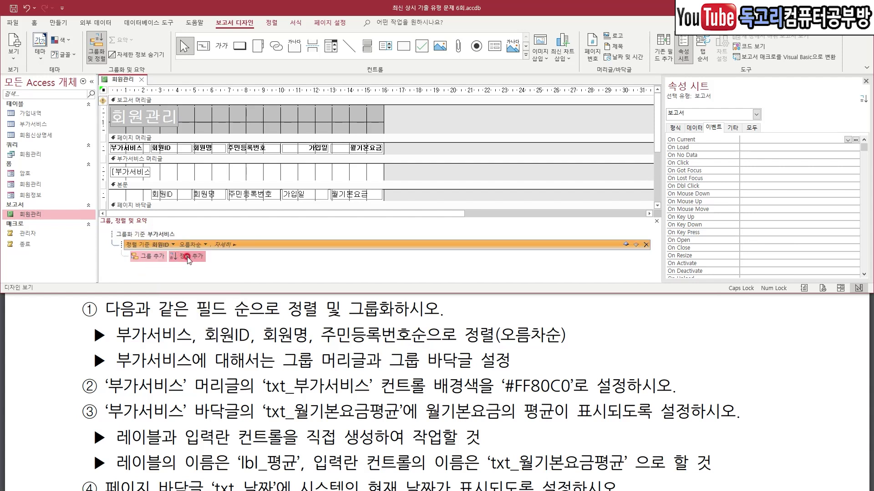
{"action": "left_click", "coordinate": [192, 257]}
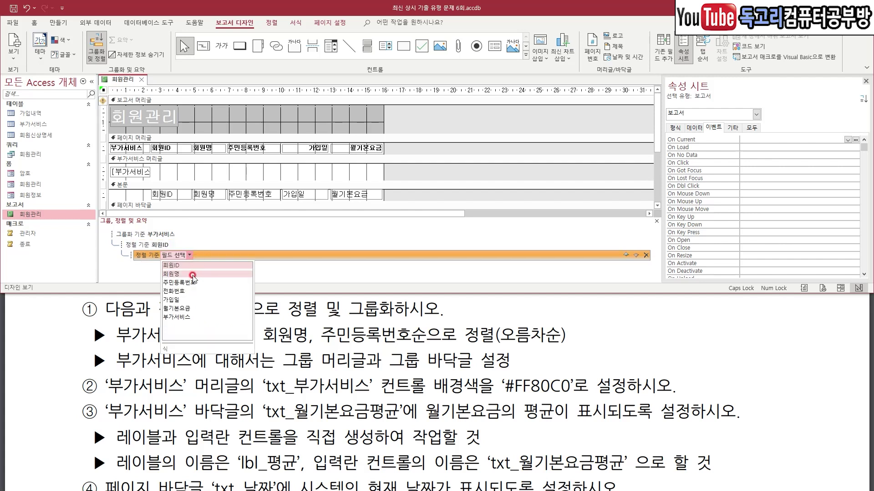
{"action": "left_click", "coordinate": [193, 275]}
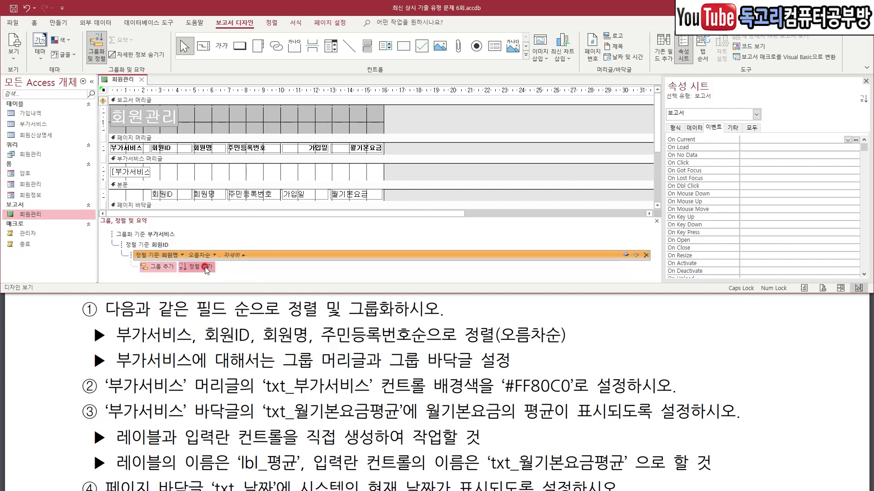
{"action": "left_click", "coordinate": [203, 266]}
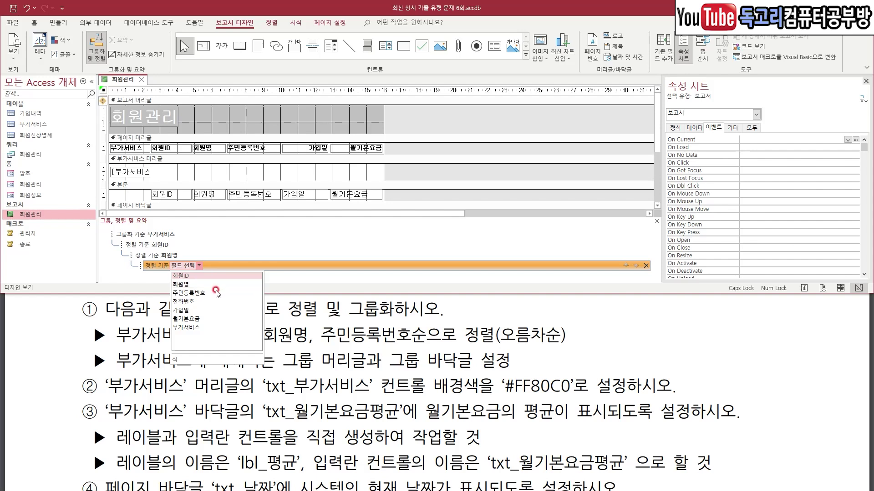
{"action": "left_click", "coordinate": [216, 293]}
{"action": "left_click_drag", "start_coordinate": [173, 239], "coordinate": [210, 224]}
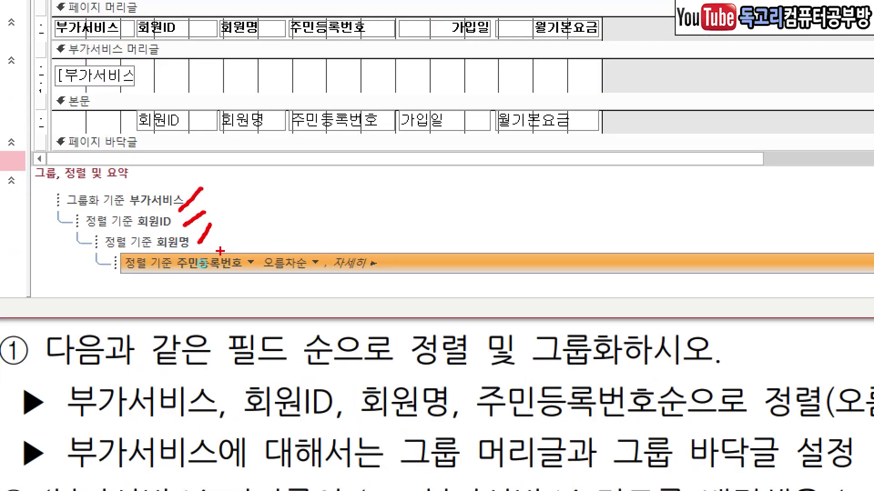
{"action": "left_click_drag", "start_coordinate": [217, 290], "coordinate": [322, 285]}
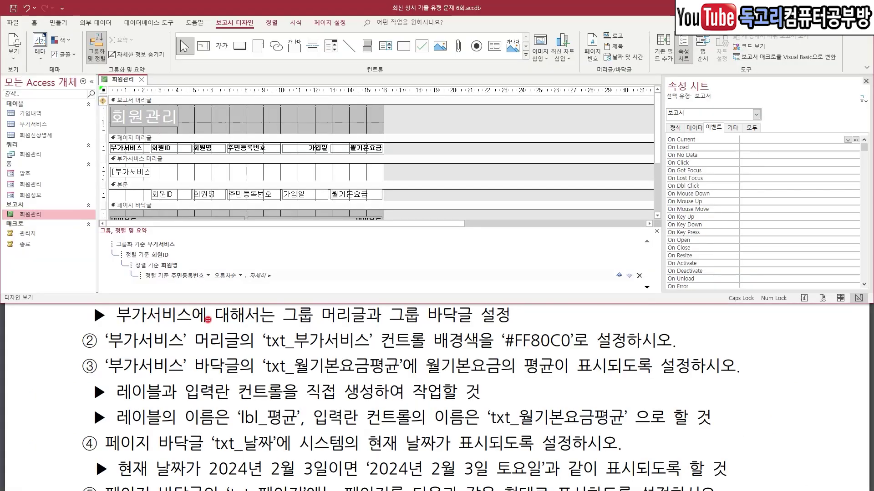
{"action": "left_click_drag", "start_coordinate": [132, 324], "coordinate": [201, 322]}
{"action": "left_click_drag", "start_coordinate": [290, 327], "coordinate": [480, 328]}
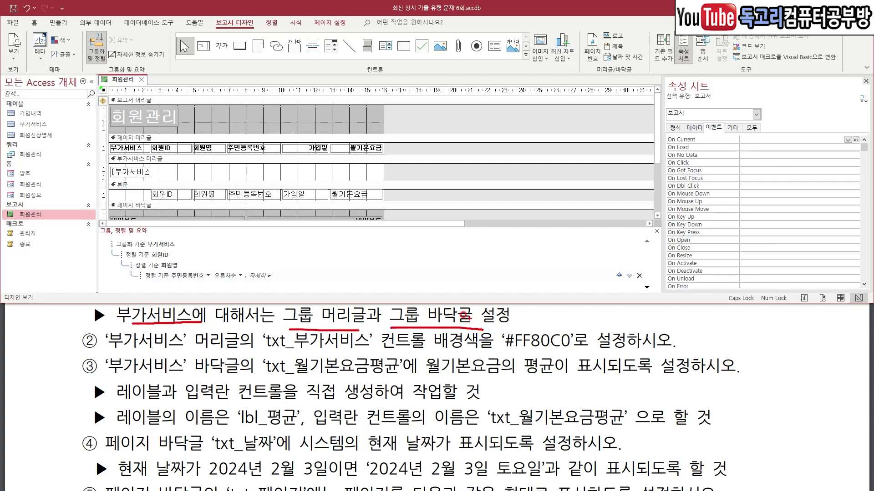
Switch the 부가서비스 grouping's footer option from 바닥글 구역 표시 안 함 to 바닥글 구역 표시.
{"action": "mouse_move", "coordinate": [191, 253]}
{"action": "left_mouse_down"}
{"action": "mouse_move", "coordinate": [151, 253]}
{"action": "mouse_move", "coordinate": [182, 228]}
{"action": "mouse_move", "coordinate": [188, 255]}
{"action": "left_mouse_up"}
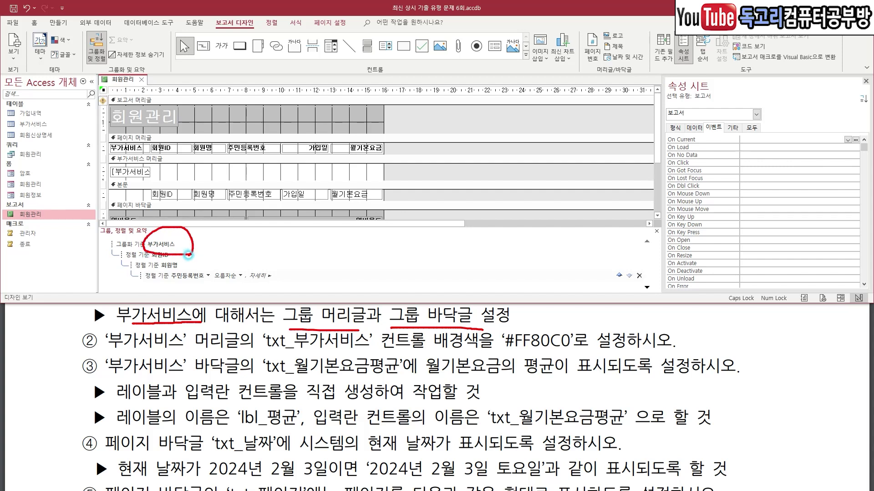
{"action": "left_click", "coordinate": [224, 245]}
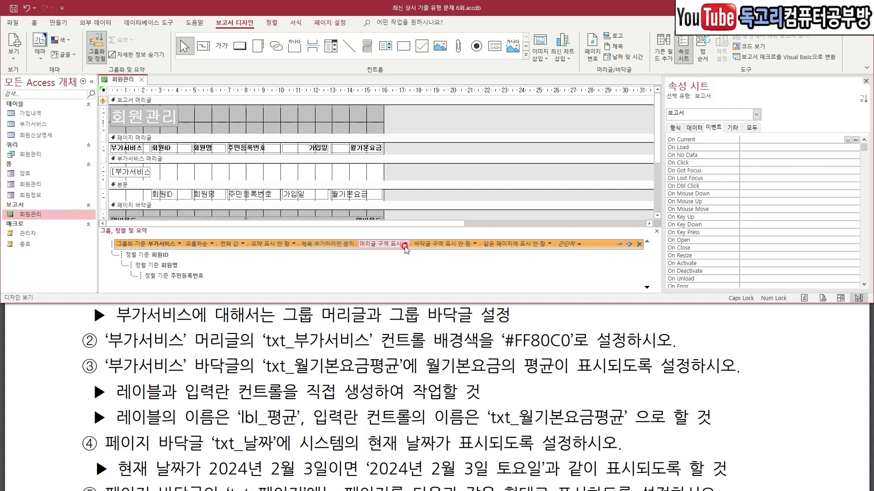
{"action": "left_click", "coordinate": [475, 245]}
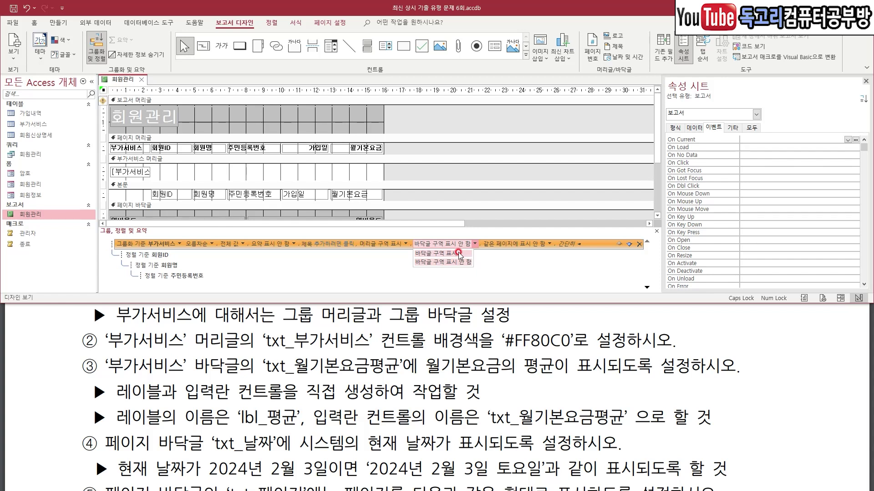
{"action": "left_click", "coordinate": [457, 252]}
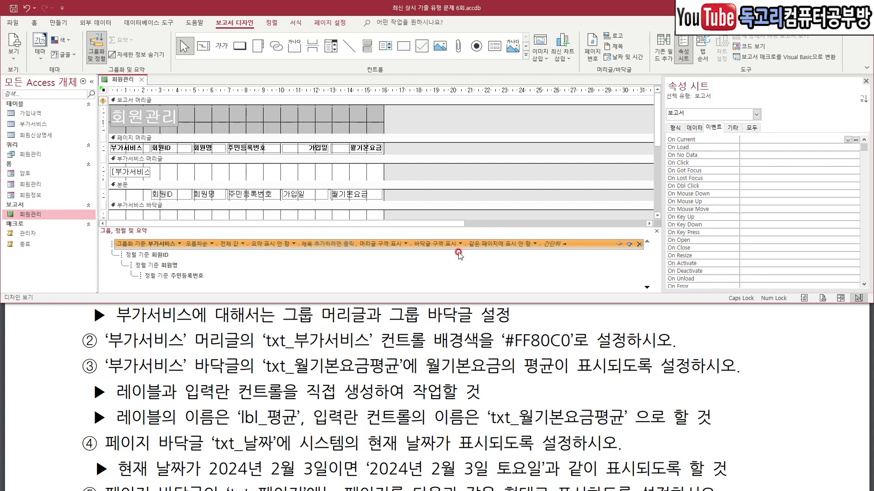
{"action": "left_click_drag", "start_coordinate": [118, 347], "coordinate": [370, 354]}
{"action": "mouse_move", "coordinate": [472, 352]}
{"action": "left_mouse_down"}
{"action": "mouse_move", "coordinate": [430, 321]}
{"action": "mouse_move", "coordinate": [480, 359]}
{"action": "mouse_move", "coordinate": [572, 350]}
{"action": "left_mouse_up"}
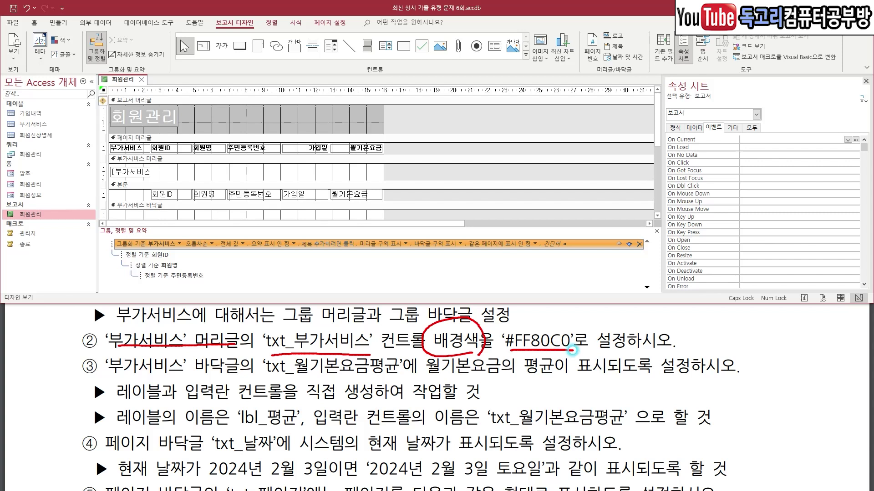
Set the 배경색 of txt_부가서비스 in the group header to #FF80C0.
{"action": "key", "text": "Escape"}
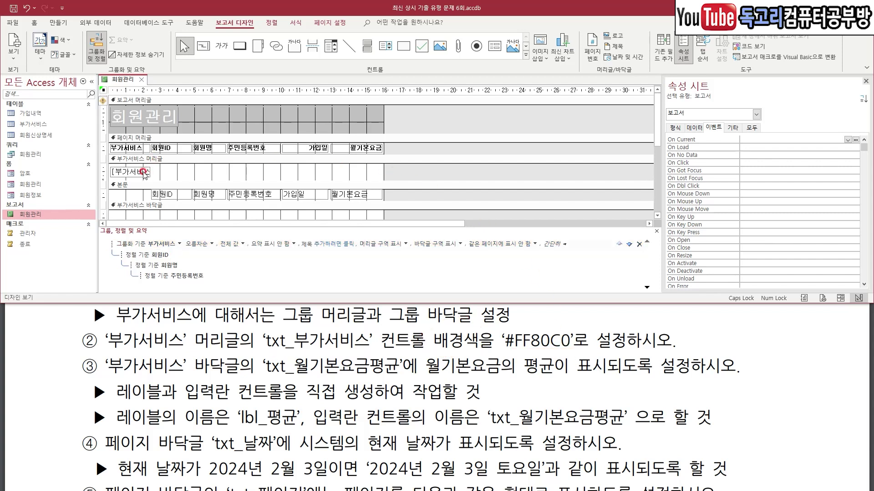
{"action": "left_click", "coordinate": [142, 173]}
{"action": "left_click_drag", "start_coordinate": [169, 165], "coordinate": [134, 196]}
{"action": "left_click_drag", "start_coordinate": [774, 134], "coordinate": [773, 135]}
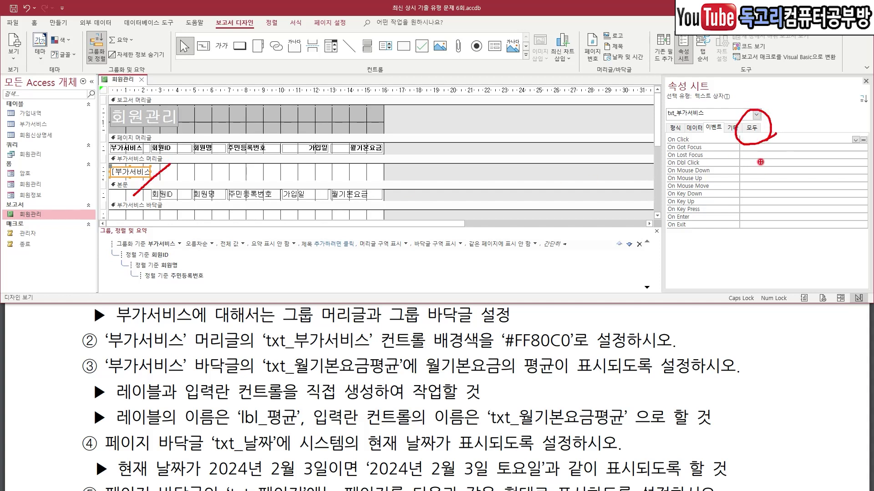
{"action": "key", "text": "Escape"}
{"action": "left_click", "coordinate": [752, 128]}
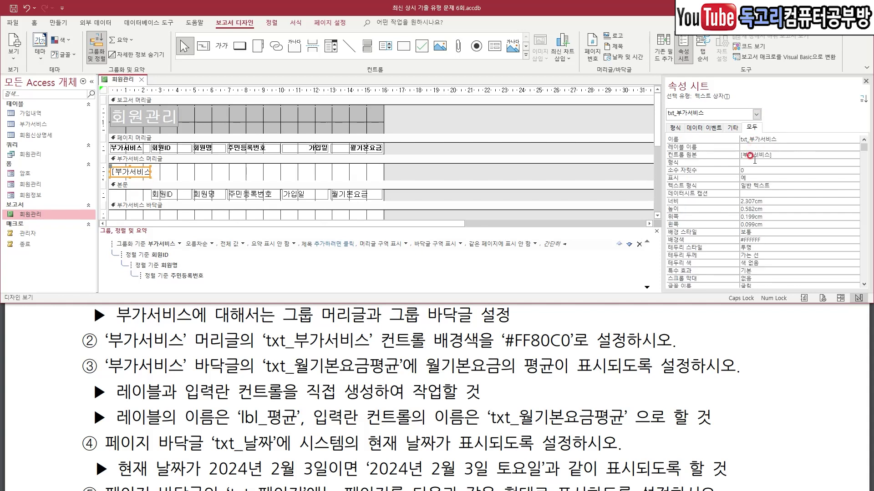
{"action": "left_click", "coordinate": [765, 237]}
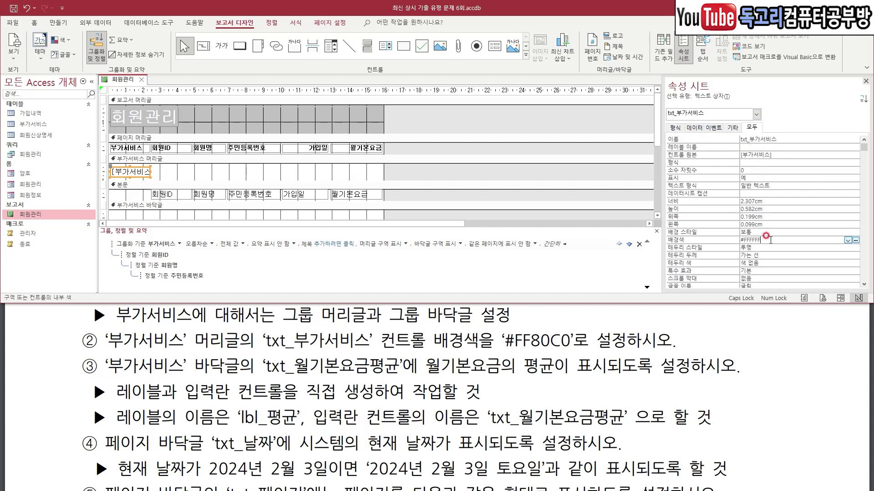
{"action": "left_click_drag", "start_coordinate": [767, 233], "coordinate": [788, 226]}
{"action": "key", "text": "Escape"}
{"action": "left_click", "coordinate": [764, 247]}
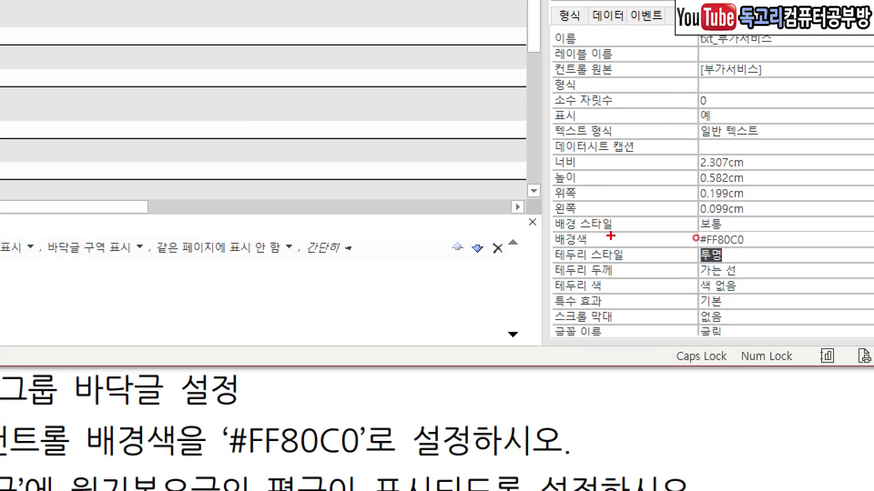
{"action": "left_click_drag", "start_coordinate": [696, 239], "coordinate": [733, 240]}
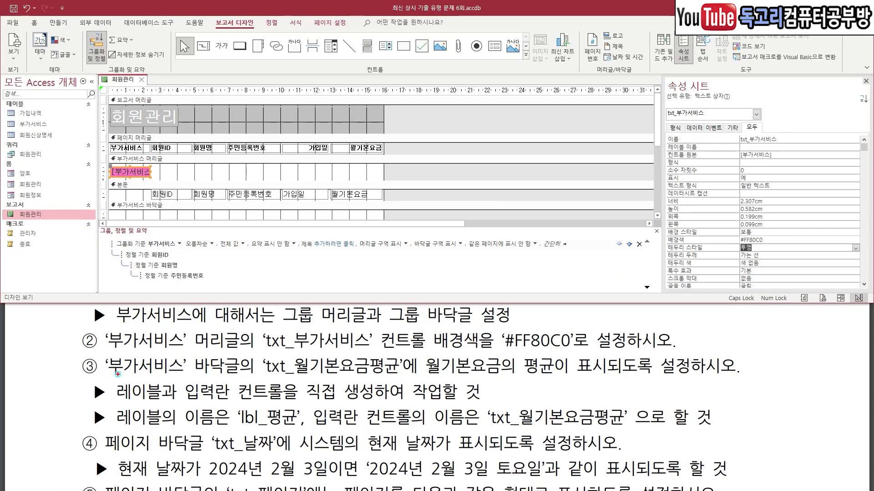
{"action": "left_click_drag", "start_coordinate": [117, 374], "coordinate": [560, 377]}
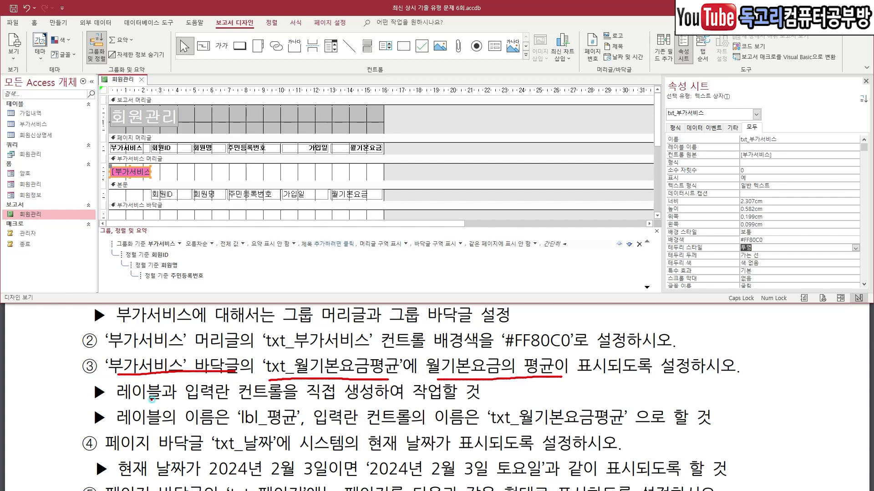
Draw a footer text box named txt_월기본요금평균 with source =Avg([월기본요금]).
{"action": "left_click_drag", "start_coordinate": [149, 399], "coordinate": [380, 400]}
{"action": "left_click_drag", "start_coordinate": [199, 426], "coordinate": [630, 436]}
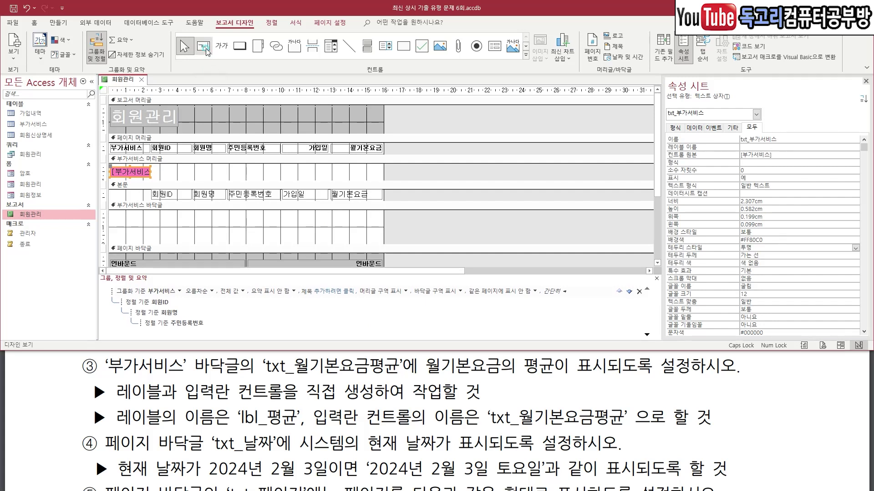
{"action": "left_click", "coordinate": [205, 47]}
{"action": "mouse_move", "coordinate": [331, 216]}
{"action": "left_mouse_down"}
{"action": "mouse_move", "coordinate": [380, 226]}
{"action": "mouse_move", "coordinate": [369, 247]}
{"action": "mouse_move", "coordinate": [338, 194]}
{"action": "mouse_move", "coordinate": [388, 241]}
{"action": "mouse_move", "coordinate": [394, 233]}
{"action": "left_mouse_up"}
{"action": "left_click_drag", "start_coordinate": [766, 137], "coordinate": [801, 112]}
{"action": "key", "text": "Escape"}
{"action": "left_click", "coordinate": [784, 139]}
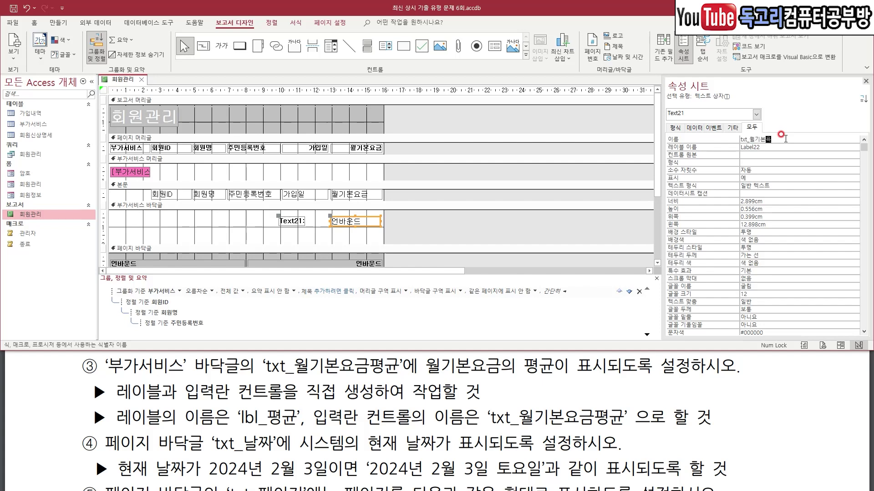
{"action": "key", "text": "Return"}
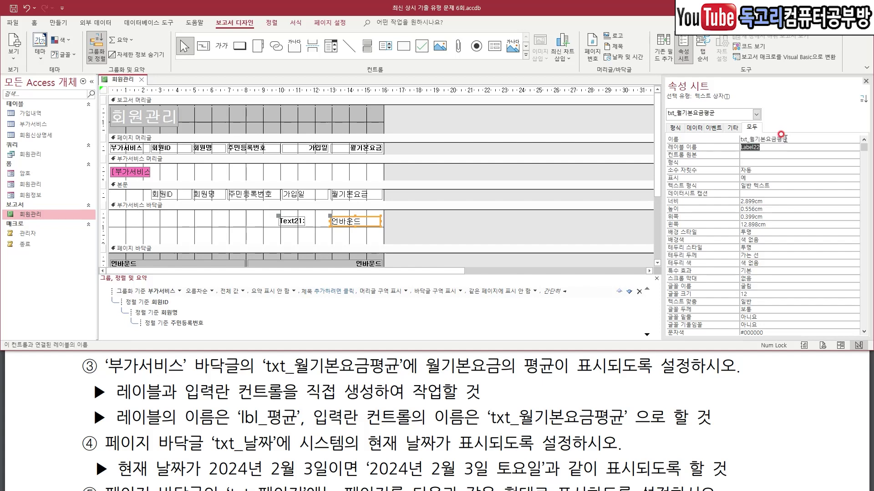
{"action": "left_click", "coordinate": [752, 155]}
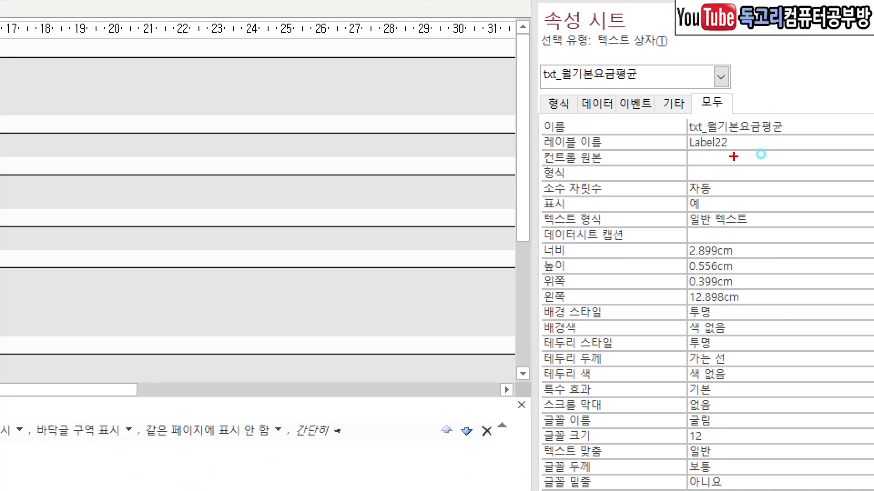
{"action": "mouse_move", "coordinate": [714, 152]}
{"action": "left_mouse_down"}
{"action": "mouse_move", "coordinate": [719, 160]}
{"action": "mouse_move", "coordinate": [738, 147]}
{"action": "left_mouse_up"}
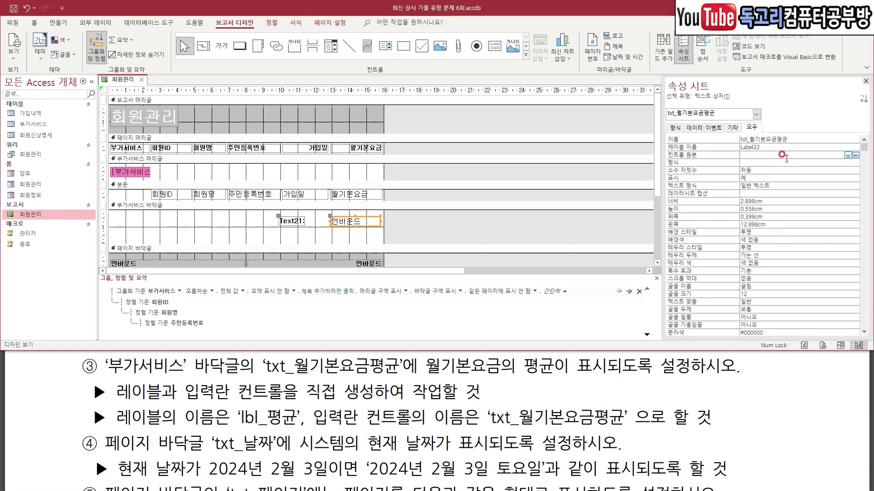
{"action": "type", "text": "="}
{"action": "type", "text": "avg"}
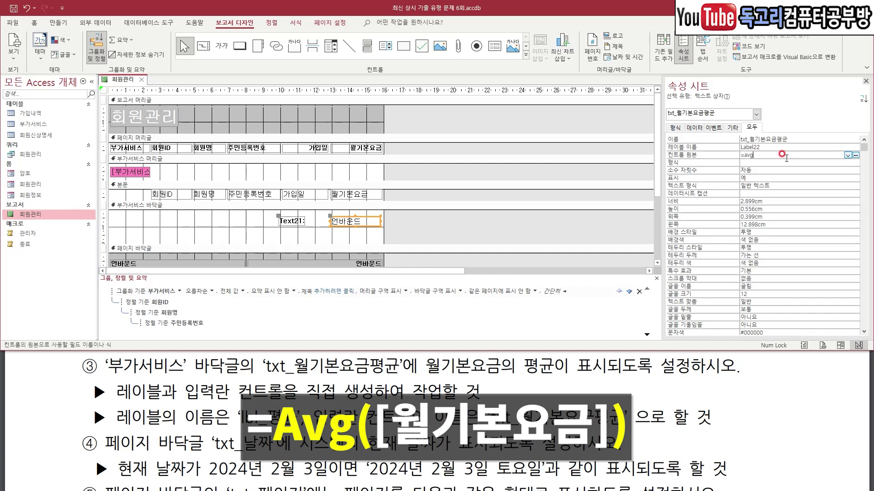
{"action": "type", "text": "(월기본요금"}
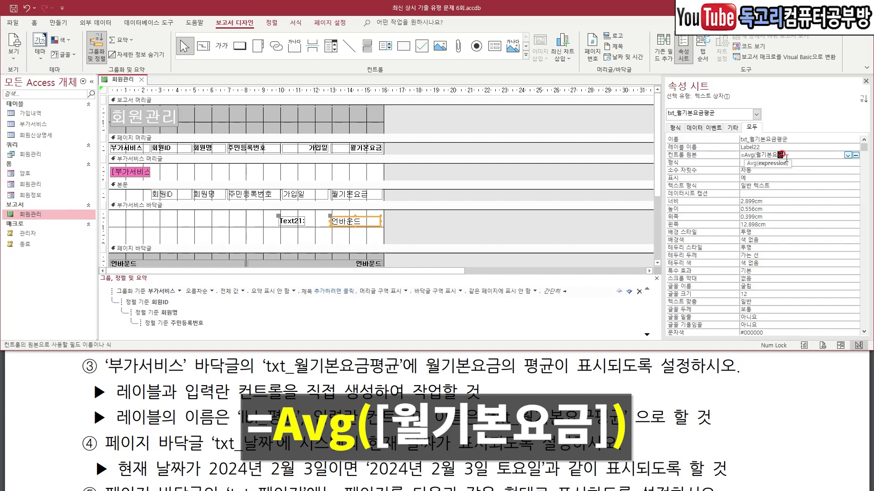
{"action": "key", "text": "Return"}
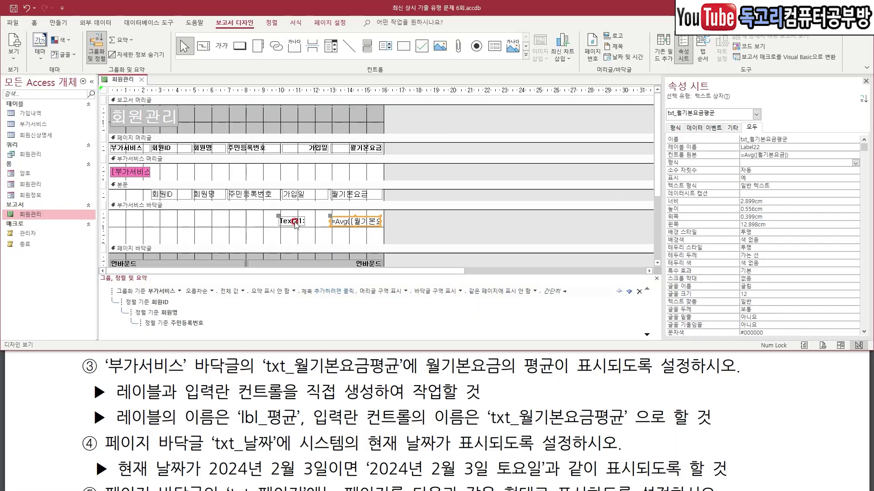
Rename the new text box's label to lbl_평균.
{"action": "left_click", "coordinate": [291, 221]}
{"action": "mouse_move", "coordinate": [294, 235]}
{"action": "left_mouse_down"}
{"action": "mouse_move", "coordinate": [290, 193]}
{"action": "mouse_move", "coordinate": [312, 232]}
{"action": "left_mouse_up"}
{"action": "mouse_move", "coordinate": [775, 134]}
{"action": "left_mouse_down"}
{"action": "mouse_move", "coordinate": [779, 140]}
{"action": "mouse_move", "coordinate": [790, 127]}
{"action": "left_mouse_up"}
{"action": "left_click", "coordinate": [789, 139]}
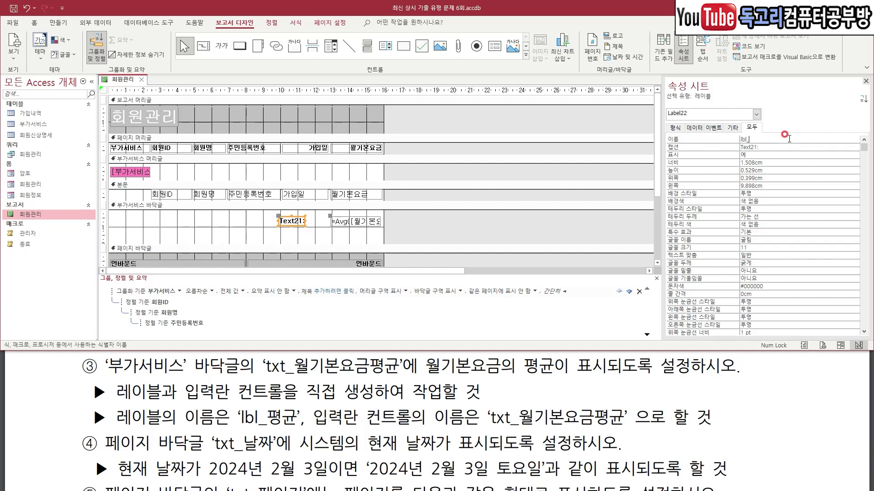
{"action": "key", "text": "Return"}
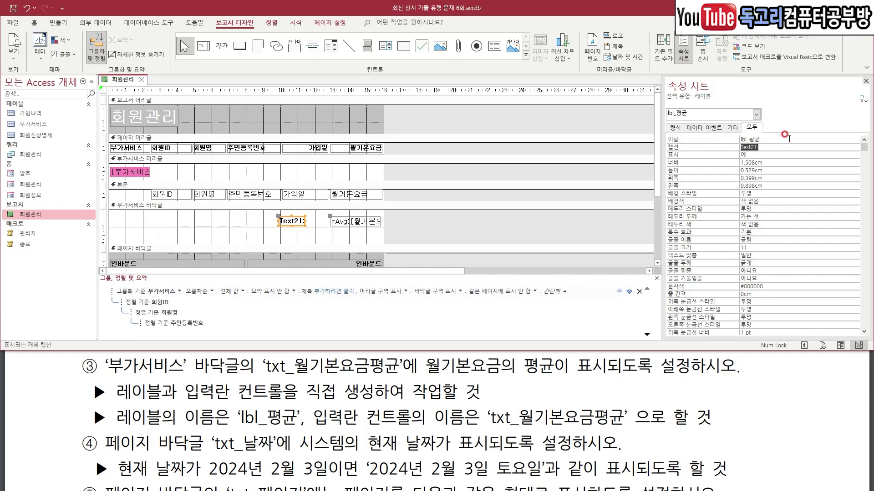
Caption the label 평균 and move it to the footer's left edge.
{"action": "key", "text": "ctrl+1"}
{"action": "left_click_drag", "start_coordinate": [650, 143], "coordinate": [699, 141]}
{"action": "key", "text": "Escape"}
{"action": "scroll", "coordinate": [574, 388], "scroll_direction": "down", "scroll_amount": 1}
{"action": "scroll", "coordinate": [576, 390], "scroll_direction": "up", "scroll_amount": 1}
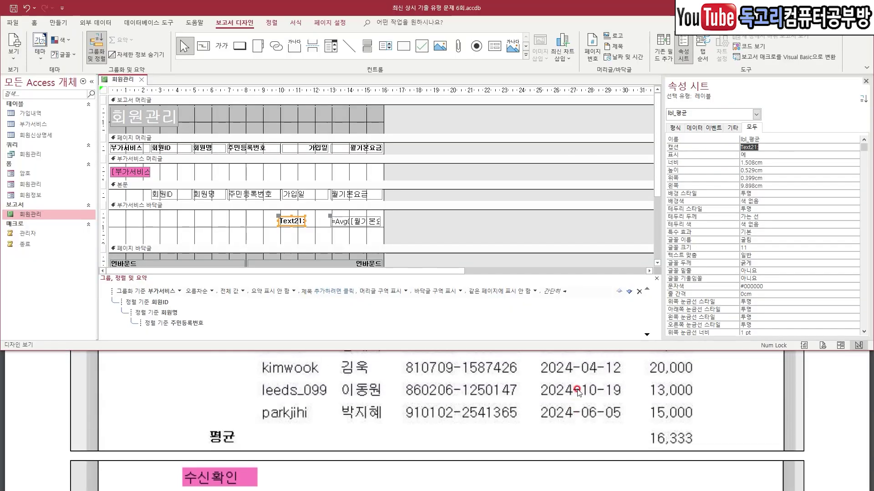
{"action": "mouse_move", "coordinate": [273, 440]}
{"action": "left_mouse_down"}
{"action": "mouse_move", "coordinate": [226, 458]}
{"action": "mouse_move", "coordinate": [223, 393]}
{"action": "mouse_move", "coordinate": [259, 445]}
{"action": "left_mouse_up"}
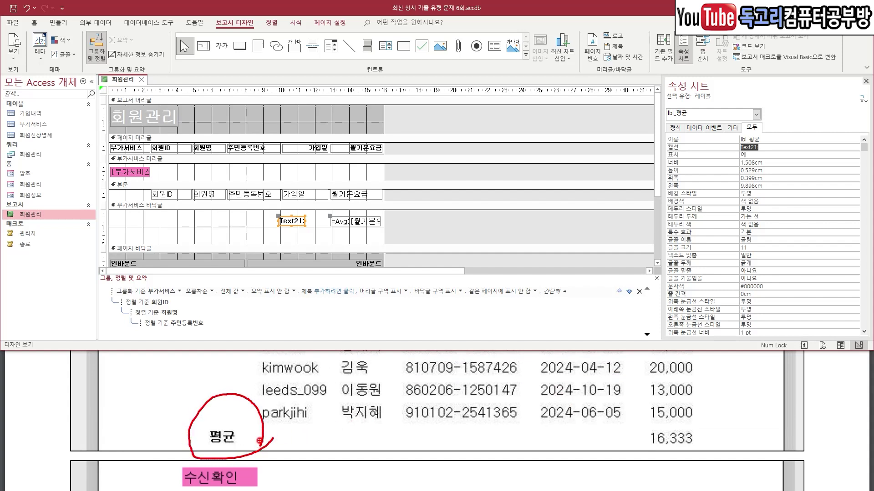
{"action": "key", "text": "Escape"}
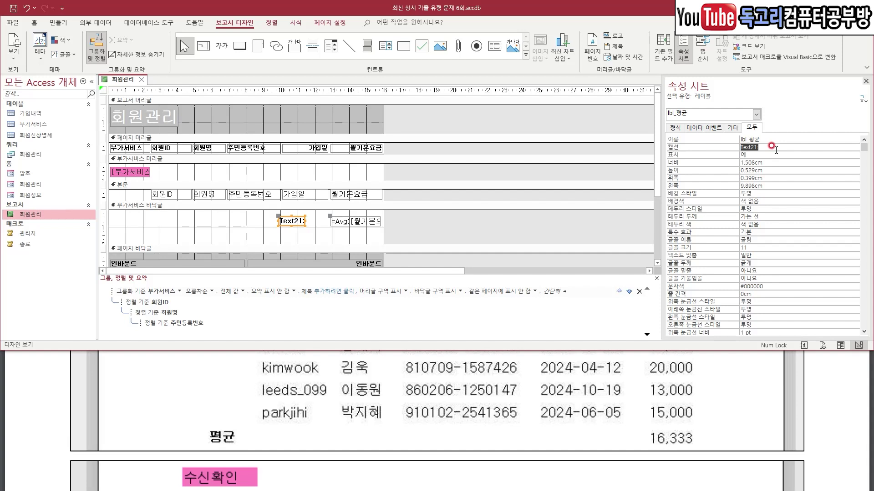
{"action": "left_click", "coordinate": [772, 147]}
{"action": "left_click", "coordinate": [772, 146]}
{"action": "type", "text": "평균"}
{"action": "key", "text": "Return"}
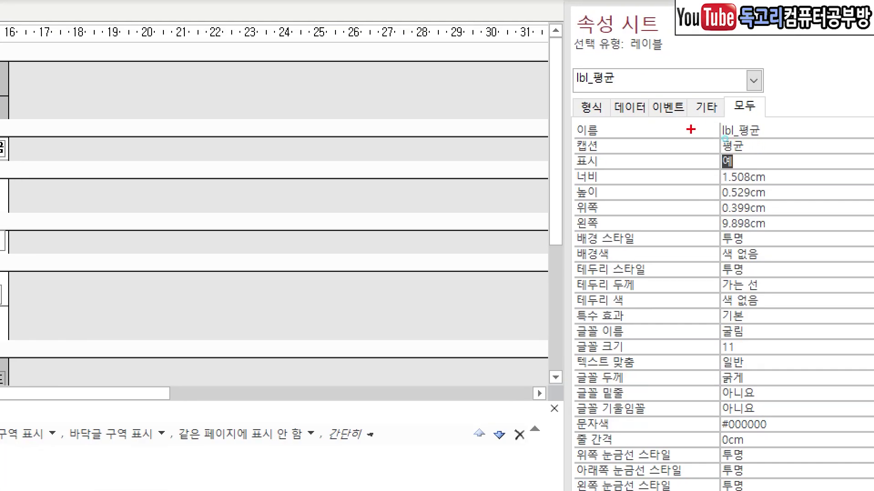
{"action": "mouse_move", "coordinate": [725, 139]}
{"action": "left_mouse_down"}
{"action": "mouse_move", "coordinate": [736, 139]}
{"action": "mouse_move", "coordinate": [735, 150]}
{"action": "left_mouse_up"}
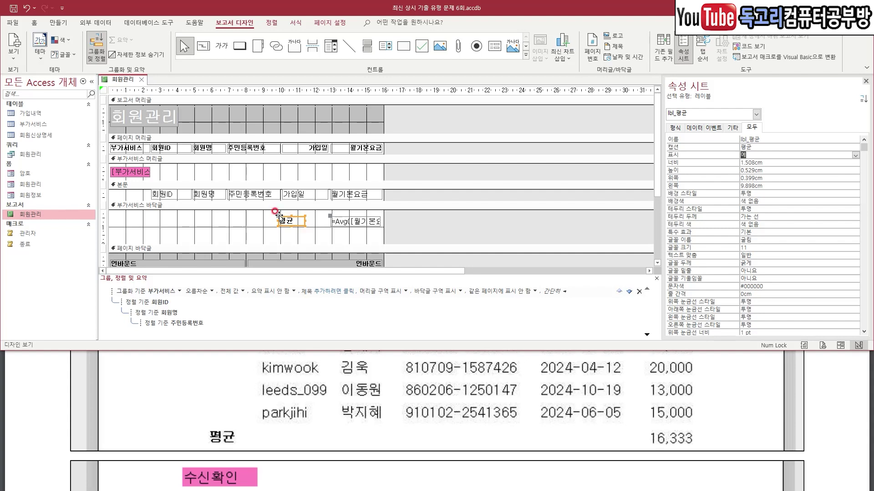
{"action": "mouse_move", "coordinate": [279, 215]}
{"action": "left_mouse_down"}
{"action": "mouse_move", "coordinate": [117, 214]}
{"action": "mouse_move", "coordinate": [230, 235]}
{"action": "mouse_move", "coordinate": [414, 243]}
{"action": "mouse_move", "coordinate": [433, 229]}
{"action": "left_mouse_up"}
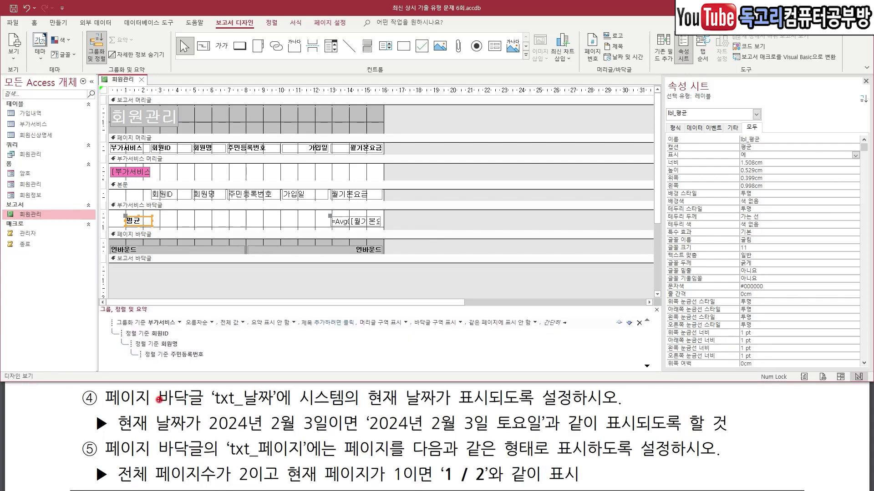
Set the page-footer txt_날짜 box's control source to =Now().
{"action": "left_click_drag", "start_coordinate": [106, 405], "coordinate": [150, 404]}
{"action": "left_click_drag", "start_coordinate": [213, 409], "coordinate": [284, 410]}
{"action": "left_click_drag", "start_coordinate": [342, 408], "coordinate": [463, 406]}
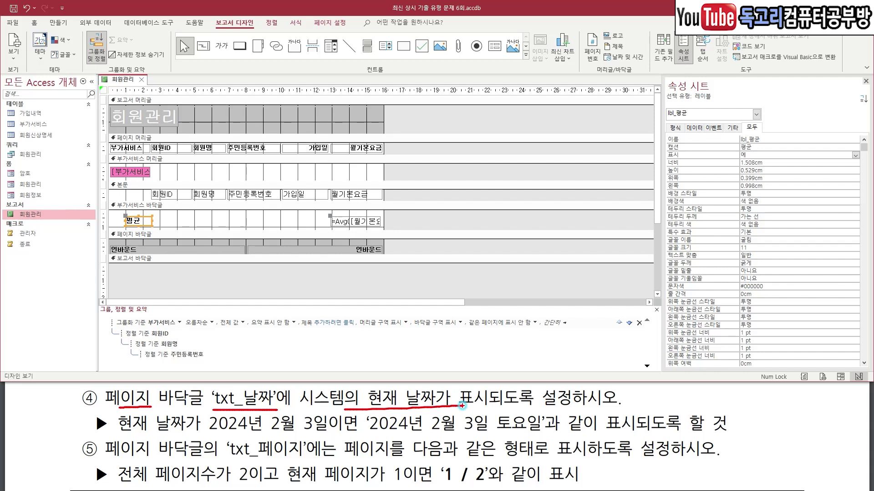
{"action": "left_click_drag", "start_coordinate": [367, 433], "coordinate": [548, 432]}
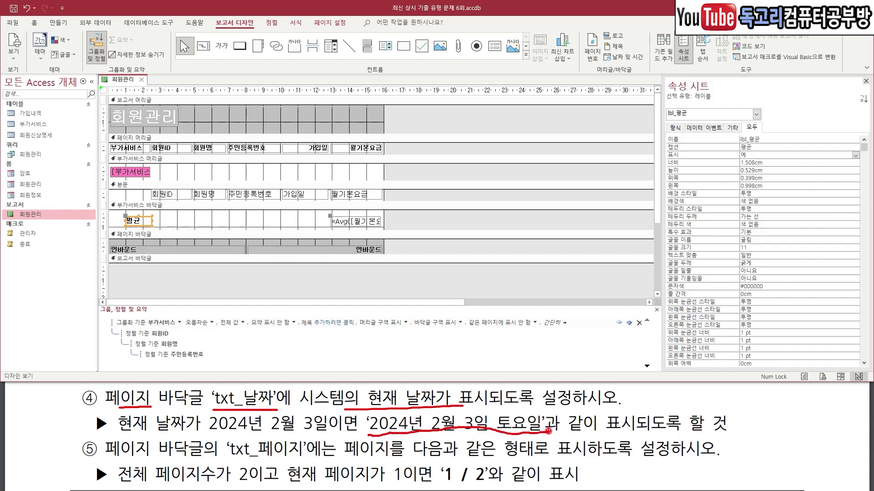
{"action": "key", "text": "Escape"}
{"action": "left_click", "coordinate": [169, 251]}
{"action": "mouse_move", "coordinate": [165, 263]}
{"action": "left_mouse_down"}
{"action": "mouse_move", "coordinate": [129, 230]}
{"action": "mouse_move", "coordinate": [182, 266]}
{"action": "mouse_move", "coordinate": [171, 271]}
{"action": "left_mouse_up"}
{"action": "left_click_drag", "start_coordinate": [717, 99], "coordinate": [672, 133]}
{"action": "left_click_drag", "start_coordinate": [743, 149], "coordinate": [755, 146]}
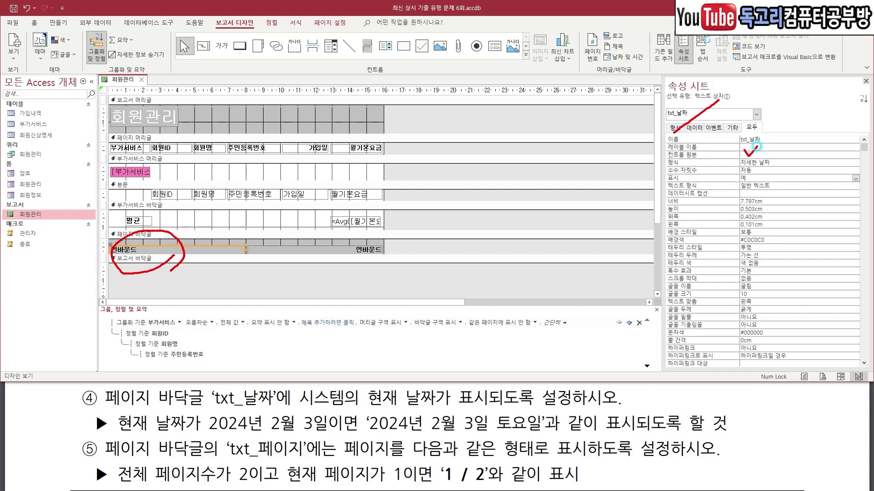
{"action": "key", "text": "Escape"}
{"action": "left_click", "coordinate": [759, 155]}
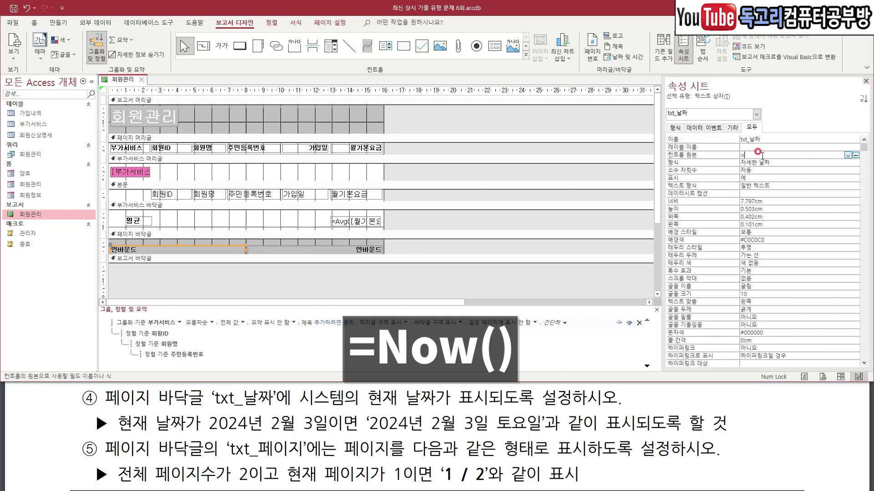
{"action": "type", "text": "=no"}
{"action": "key", "text": "Tab"}
{"action": "type", "text": "()"}
{"action": "key", "text": "Return"}
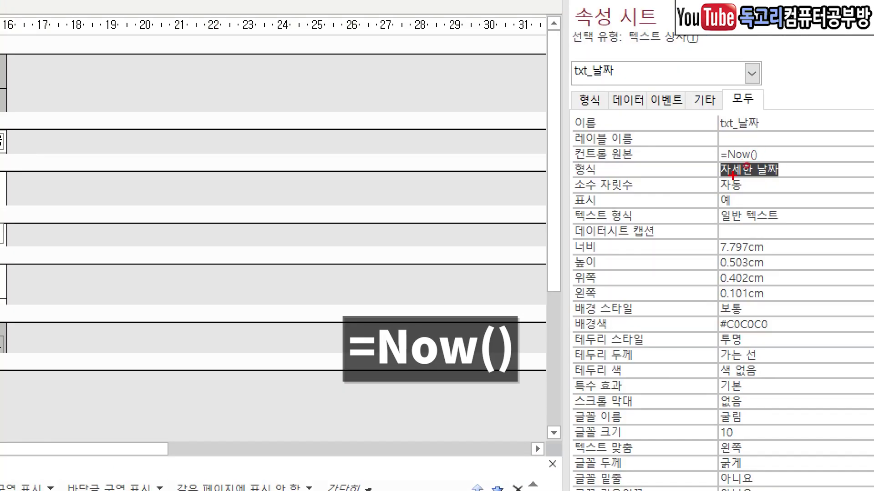
Review the txt_날짜 box's 자세한 날짜 format against the task requirements.
{"action": "left_click_drag", "start_coordinate": [700, 184], "coordinate": [823, 182]}
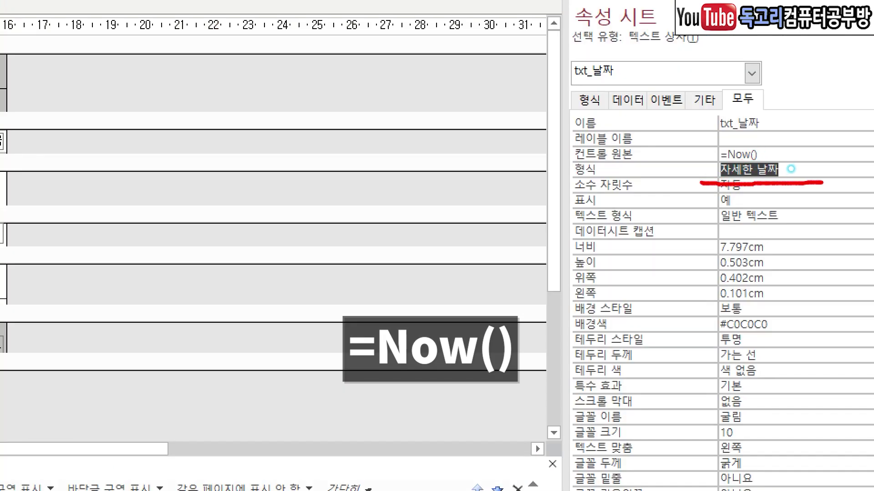
{"action": "mouse_move", "coordinate": [671, 156]}
{"action": "left_mouse_down"}
{"action": "mouse_move", "coordinate": [704, 156]}
{"action": "mouse_move", "coordinate": [705, 172]}
{"action": "left_mouse_up"}
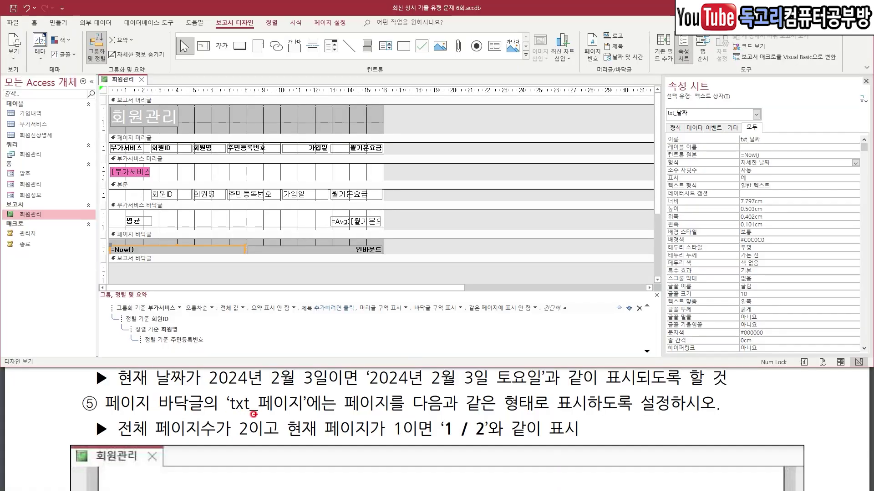
{"action": "left_click_drag", "start_coordinate": [227, 413], "coordinate": [300, 408]}
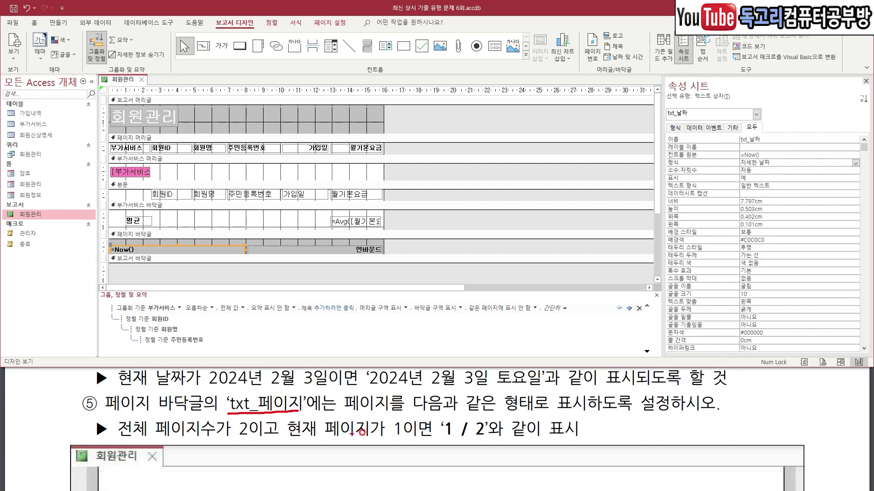
{"action": "left_click_drag", "start_coordinate": [492, 416], "coordinate": [608, 413]}
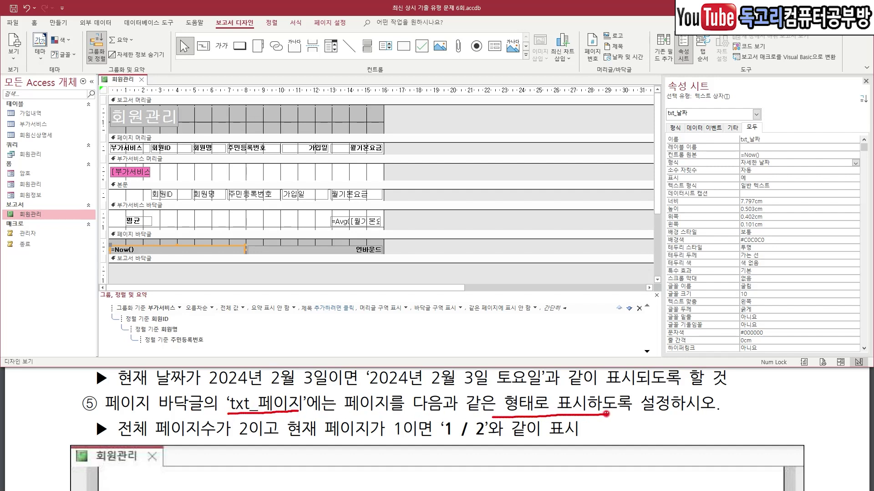
{"action": "left_click_drag", "start_coordinate": [219, 445], "coordinate": [265, 445]}
{"action": "left_click_drag", "start_coordinate": [444, 450], "coordinate": [335, 451]}
{"action": "left_click_drag", "start_coordinate": [452, 447], "coordinate": [493, 446]}
{"action": "mouse_move", "coordinate": [439, 407]}
{"action": "left_mouse_down"}
{"action": "mouse_move", "coordinate": [464, 403]}
{"action": "mouse_move", "coordinate": [476, 415]}
{"action": "mouse_move", "coordinate": [495, 398]}
{"action": "left_mouse_up"}
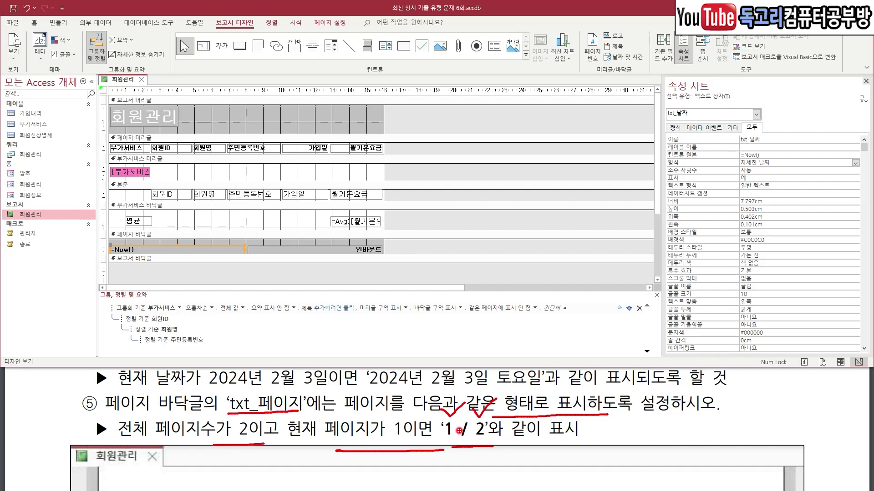
Select the page footer's txt_페이지 box and its control source property.
{"action": "left_click_drag", "start_coordinate": [458, 426], "coordinate": [468, 428]}
{"action": "key", "text": "Escape"}
{"action": "left_click", "coordinate": [368, 248]}
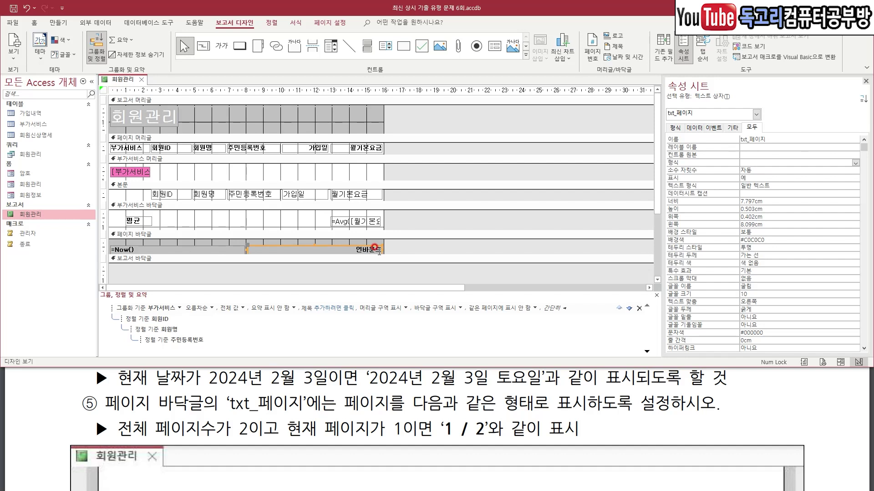
{"action": "mouse_move", "coordinate": [403, 254]}
{"action": "left_mouse_down"}
{"action": "mouse_move", "coordinate": [413, 251]}
{"action": "mouse_move", "coordinate": [412, 270]}
{"action": "left_mouse_up"}
{"action": "left_click_drag", "start_coordinate": [733, 88], "coordinate": [679, 127]}
{"action": "mouse_move", "coordinate": [755, 151]}
{"action": "left_mouse_down"}
{"action": "mouse_move", "coordinate": [760, 159]}
{"action": "mouse_move", "coordinate": [775, 144]}
{"action": "left_mouse_up"}
{"action": "key", "text": "Escape"}
{"action": "left_click", "coordinate": [830, 155]}
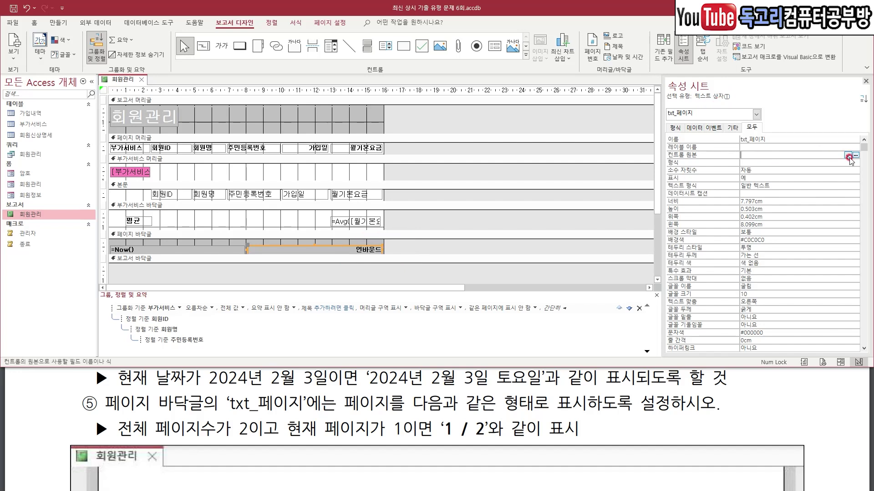
{"action": "mouse_move", "coordinate": [862, 158]}
{"action": "left_mouse_down"}
{"action": "mouse_move", "coordinate": [840, 148]}
{"action": "mouse_move", "coordinate": [871, 162]}
{"action": "left_mouse_up"}
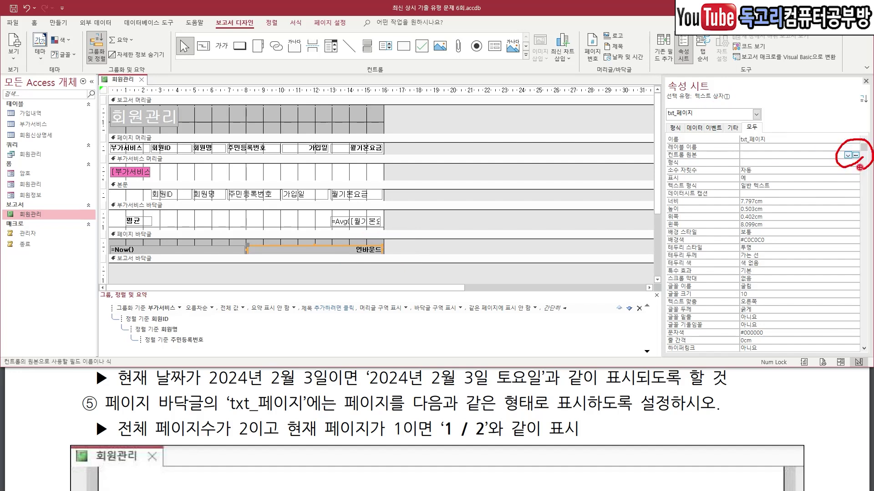
{"action": "key", "text": "Escape"}
Build =[Page] & " / " & [Pages] in the Expression Builder and apply it.
{"action": "left_click", "coordinate": [856, 155]}
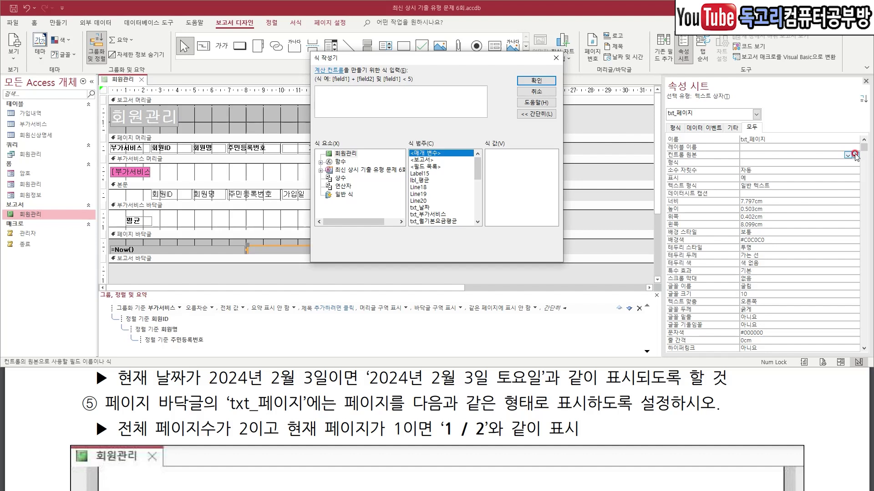
{"action": "type", "text": "=p"}
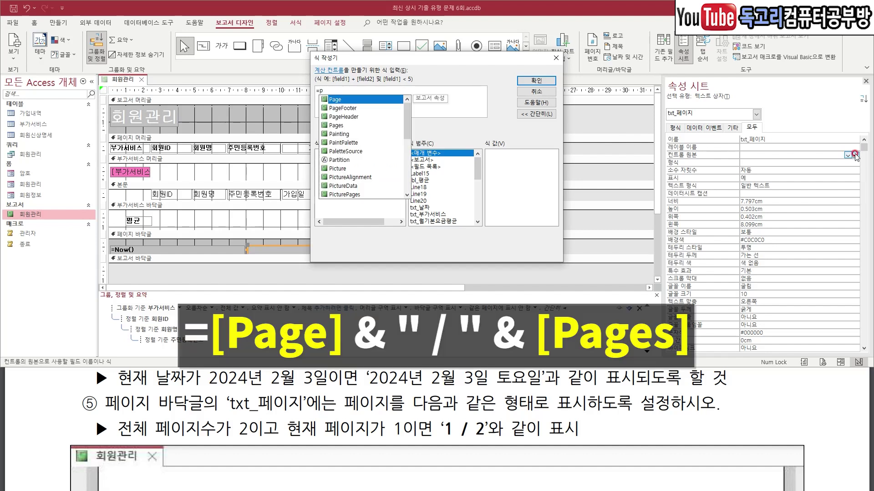
{"action": "double_click", "coordinate": [351, 100]}
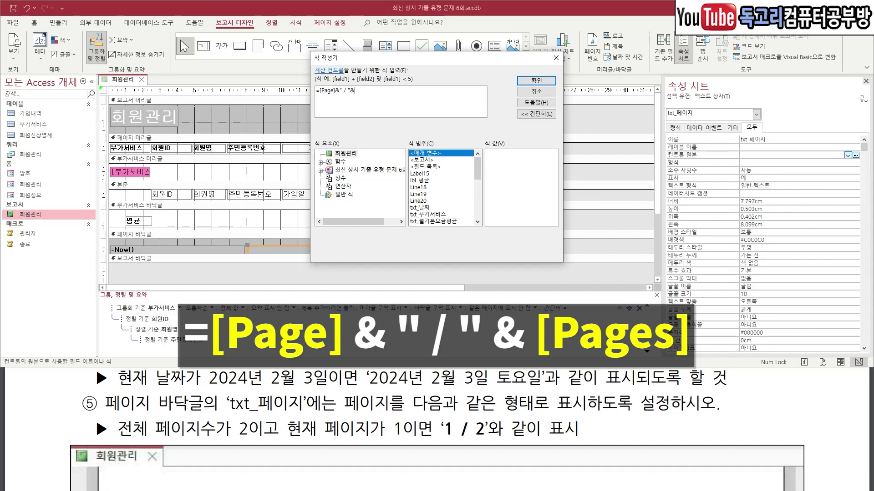
{"action": "type", "text": "p"}
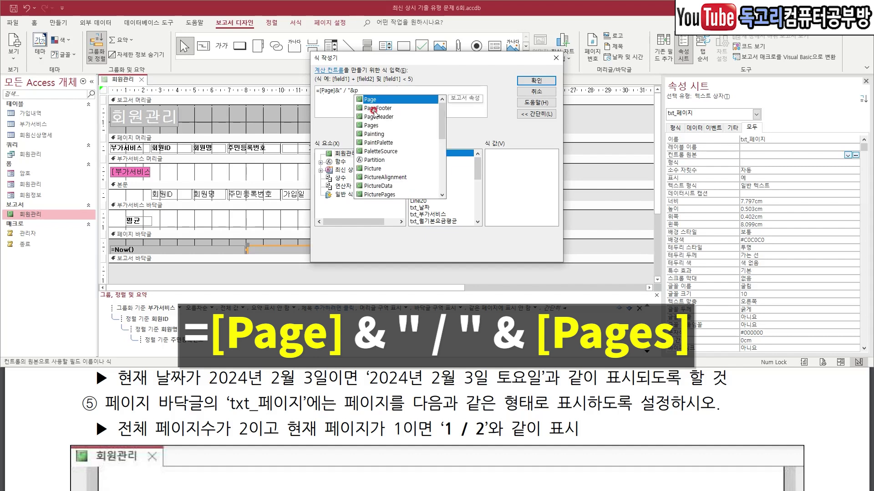
{"action": "left_click", "coordinate": [385, 126]}
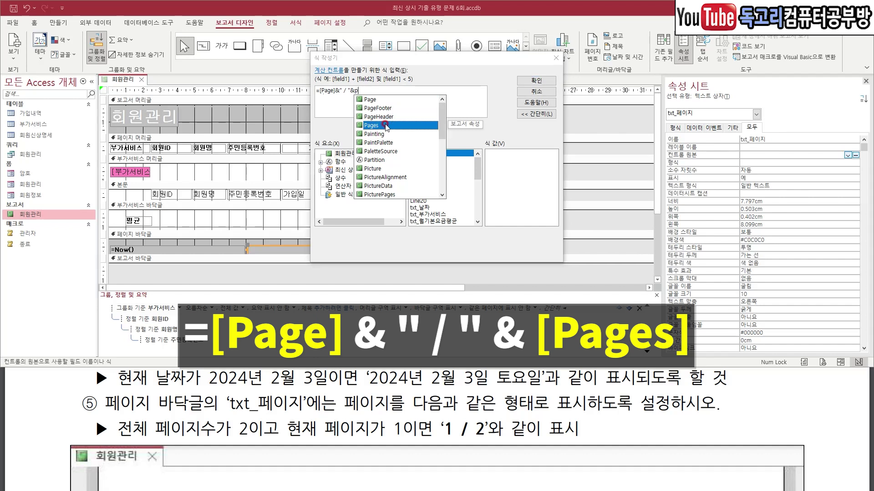
{"action": "double_click", "coordinate": [391, 126]}
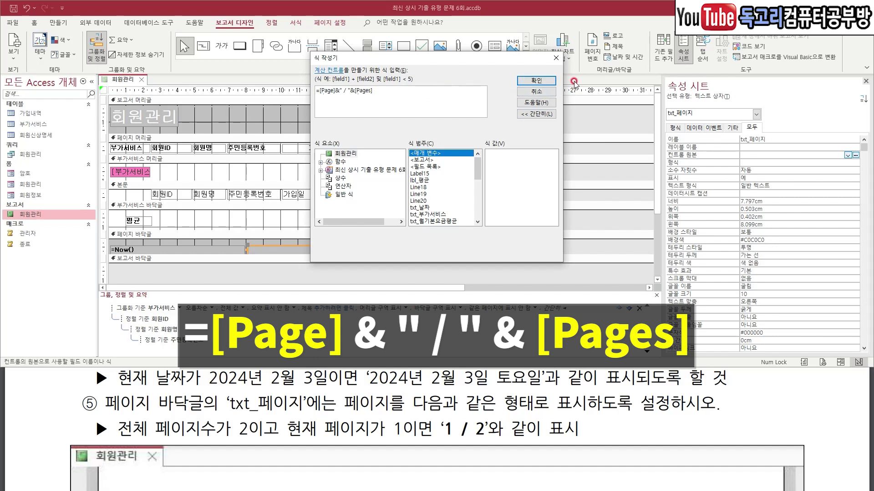
{"action": "left_click_drag", "start_coordinate": [579, 70], "coordinate": [518, 107]}
{"action": "left_click", "coordinate": [544, 82]}
{"action": "left_click", "coordinate": [814, 163]}
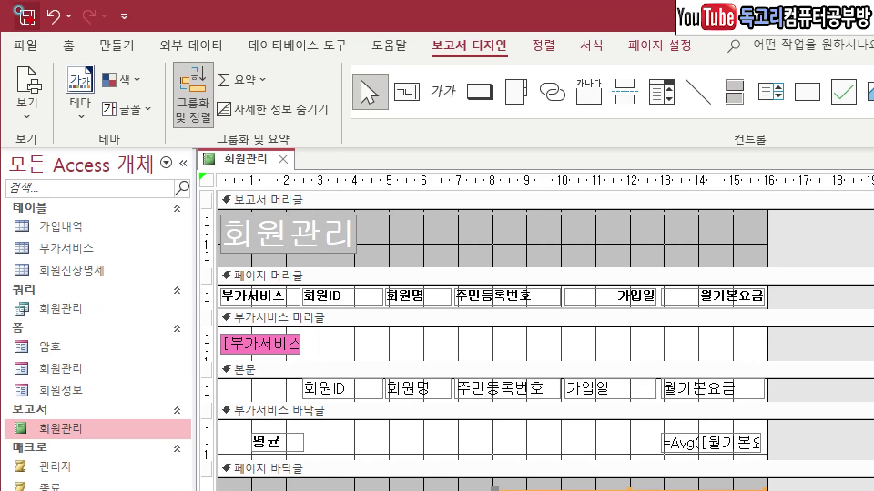
Save the 회원관리 report and compare its print preview with the answer PDF.
{"action": "left_click", "coordinate": [10, 8]}
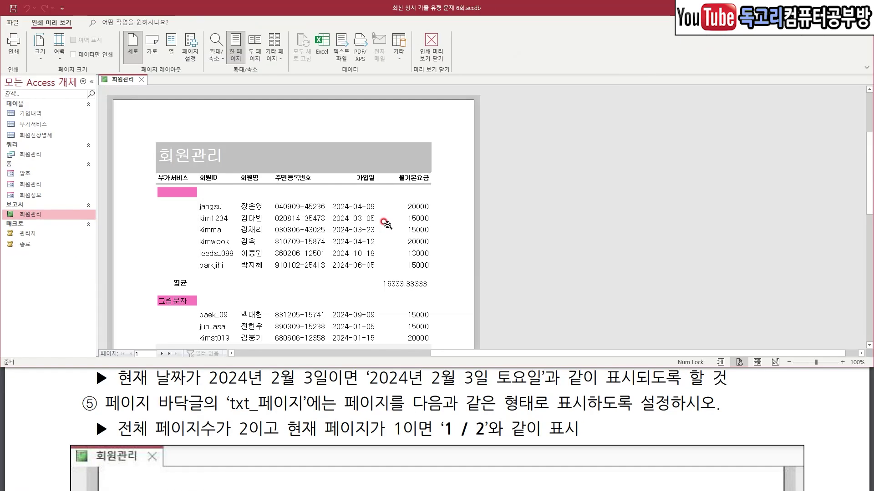
{"action": "scroll", "coordinate": [361, 223], "scroll_direction": "down", "scroll_amount": 7}
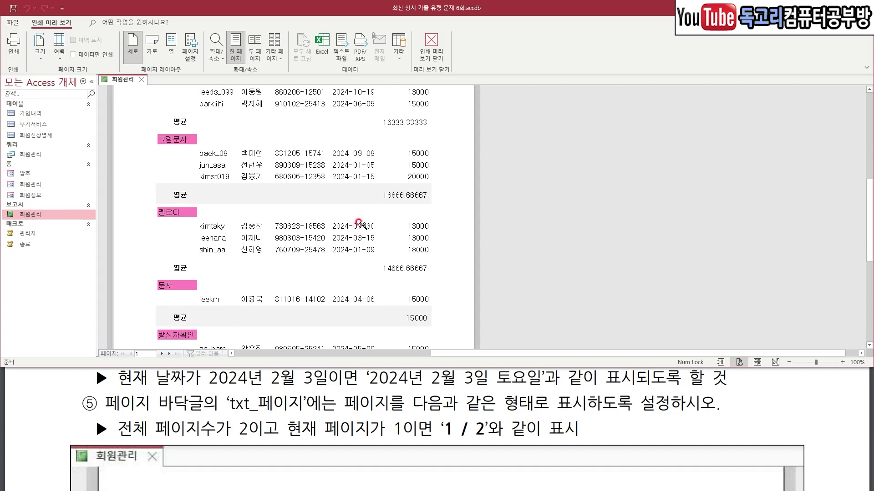
{"action": "scroll", "coordinate": [361, 223], "scroll_direction": "up", "scroll_amount": 3}
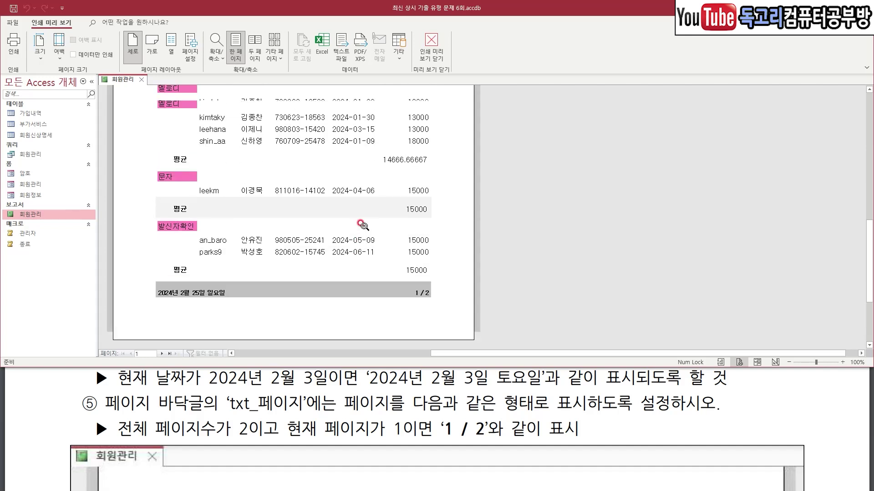
{"action": "mouse_move", "coordinate": [451, 225]}
{"action": "left_mouse_down"}
{"action": "mouse_move", "coordinate": [407, 280]}
{"action": "mouse_move", "coordinate": [390, 160]}
{"action": "mouse_move", "coordinate": [450, 208]}
{"action": "left_mouse_up"}
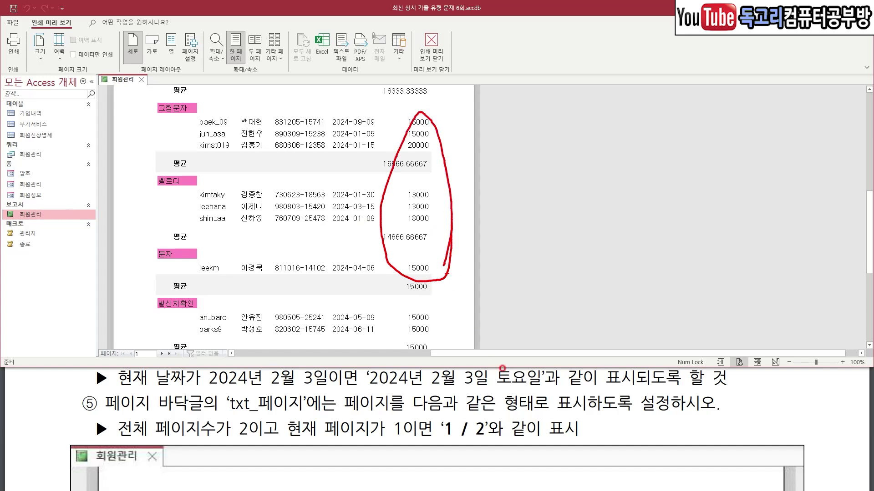
{"action": "left_click", "coordinate": [553, 390]}
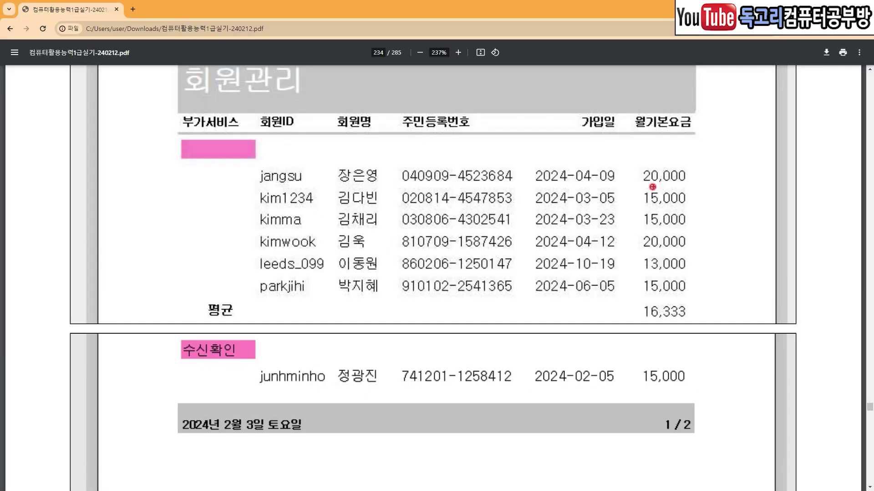
{"action": "left_click_drag", "start_coordinate": [652, 187], "coordinate": [672, 187]}
{"action": "left_click_drag", "start_coordinate": [202, 329], "coordinate": [326, 326]}
{"action": "mouse_move", "coordinate": [689, 320]}
{"action": "left_mouse_down"}
{"action": "mouse_move", "coordinate": [618, 324]}
{"action": "mouse_move", "coordinate": [707, 300]}
{"action": "mouse_move", "coordinate": [698, 320]}
{"action": "left_mouse_up"}
{"action": "mouse_move", "coordinate": [700, 153]}
{"action": "left_mouse_down"}
{"action": "mouse_move", "coordinate": [705, 317]}
{"action": "mouse_move", "coordinate": [693, 325]}
{"action": "left_mouse_up"}
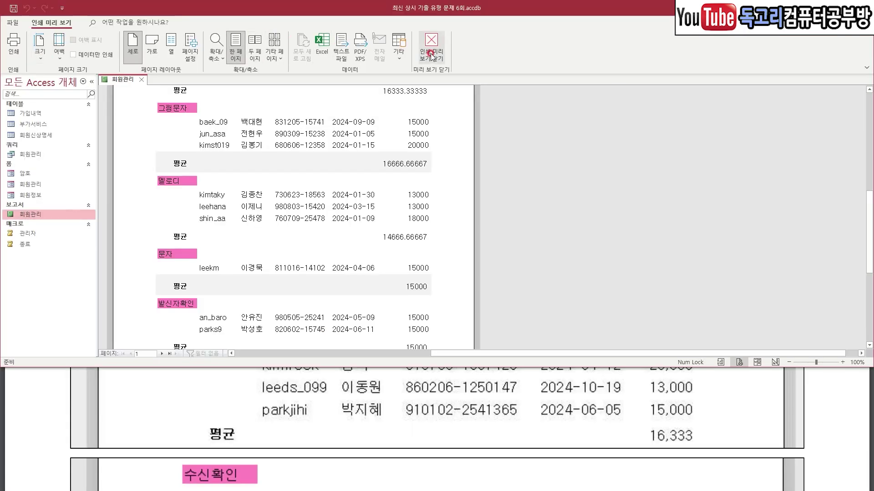
{"action": "left_click_drag", "start_coordinate": [486, 34], "coordinate": [406, 100]}
In Design view, give the 월기본요금 amount box 표준 format with 0 decimal places.
{"action": "left_click", "coordinate": [432, 54]}
{"action": "left_click", "coordinate": [362, 192]}
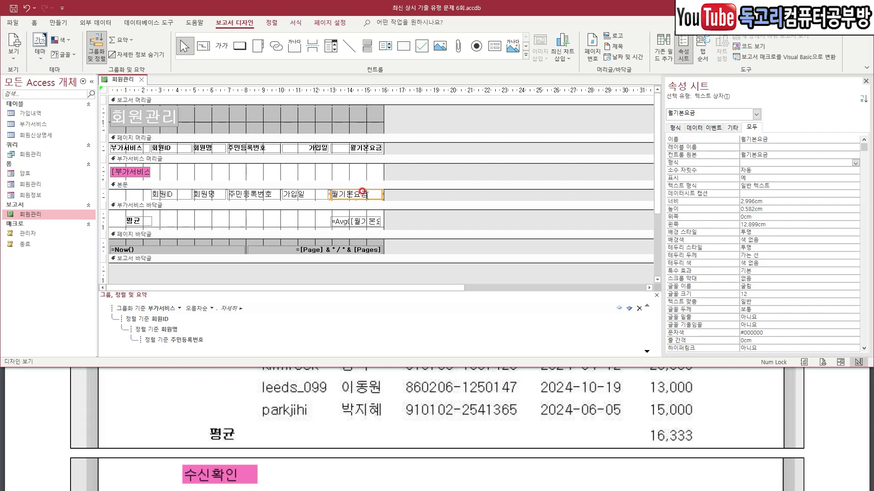
{"action": "mouse_move", "coordinate": [383, 196]}
{"action": "left_mouse_down"}
{"action": "mouse_move", "coordinate": [345, 210]}
{"action": "mouse_move", "coordinate": [389, 200]}
{"action": "mouse_move", "coordinate": [382, 210]}
{"action": "left_mouse_up"}
{"action": "mouse_move", "coordinate": [767, 130]}
{"action": "left_mouse_down"}
{"action": "mouse_move", "coordinate": [738, 128]}
{"action": "mouse_move", "coordinate": [765, 119]}
{"action": "mouse_move", "coordinate": [763, 149]}
{"action": "left_mouse_up"}
{"action": "key", "text": "Escape"}
{"action": "left_click", "coordinate": [856, 163]}
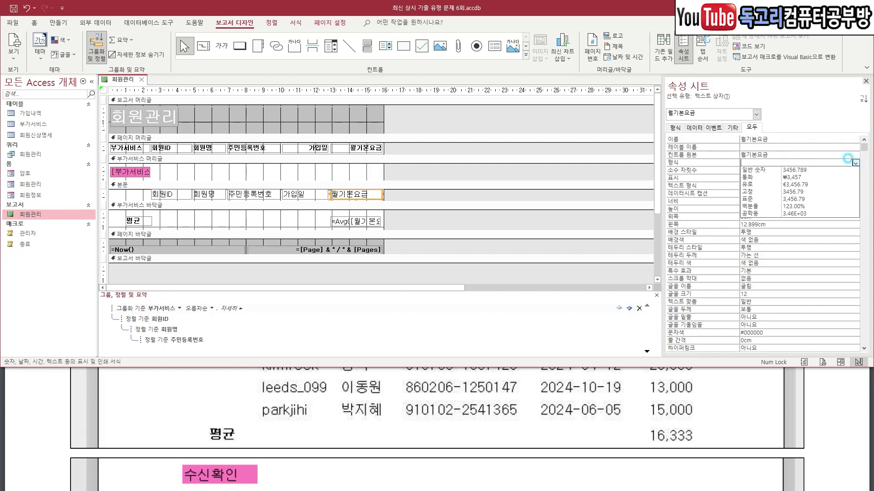
{"action": "left_click", "coordinate": [800, 199]}
{"action": "left_click", "coordinate": [767, 170]}
{"action": "left_click", "coordinate": [855, 172]}
{"action": "left_click", "coordinate": [796, 182]}
{"action": "left_click_drag", "start_coordinate": [673, 154], "coordinate": [680, 154]}
{"action": "left_click_drag", "start_coordinate": [649, 178], "coordinate": [683, 175]}
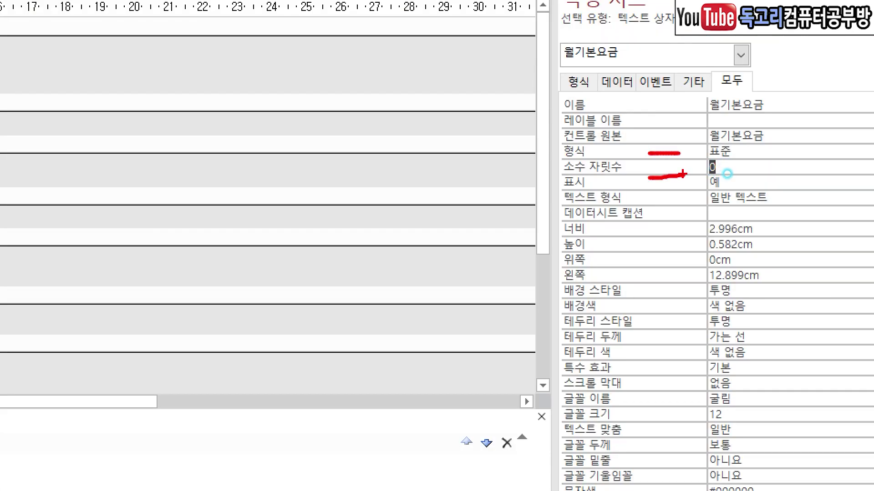
{"action": "key", "text": "Escape"}
Format the =Avg([월기본요금]) average box as 표준 with 0 decimal places.
{"action": "left_click", "coordinate": [346, 223]}
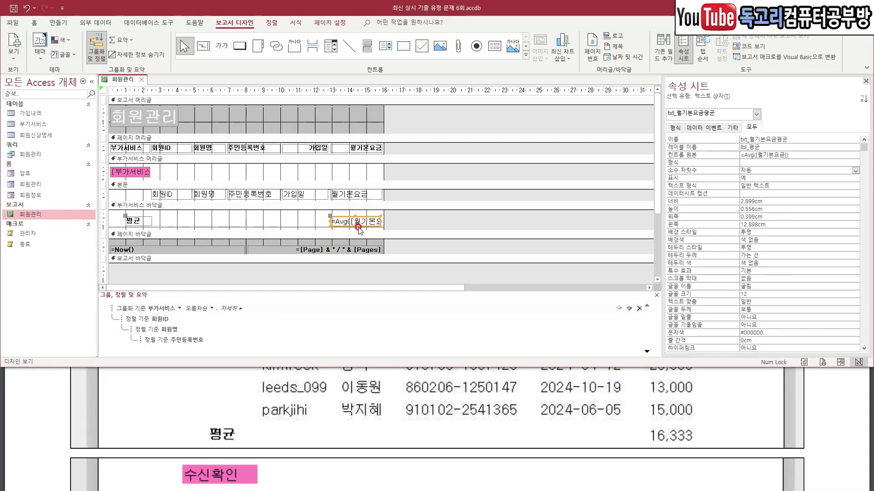
{"action": "mouse_move", "coordinate": [390, 224]}
{"action": "left_mouse_down"}
{"action": "mouse_move", "coordinate": [353, 235]}
{"action": "mouse_move", "coordinate": [325, 206]}
{"action": "mouse_move", "coordinate": [402, 210]}
{"action": "mouse_move", "coordinate": [391, 231]}
{"action": "left_mouse_up"}
{"action": "mouse_move", "coordinate": [741, 157]}
{"action": "left_mouse_down"}
{"action": "mouse_move", "coordinate": [756, 161]}
{"action": "mouse_move", "coordinate": [777, 146]}
{"action": "left_mouse_up"}
{"action": "key", "text": "Escape"}
{"action": "left_click", "coordinate": [786, 162]}
{"action": "left_click", "coordinate": [855, 163]}
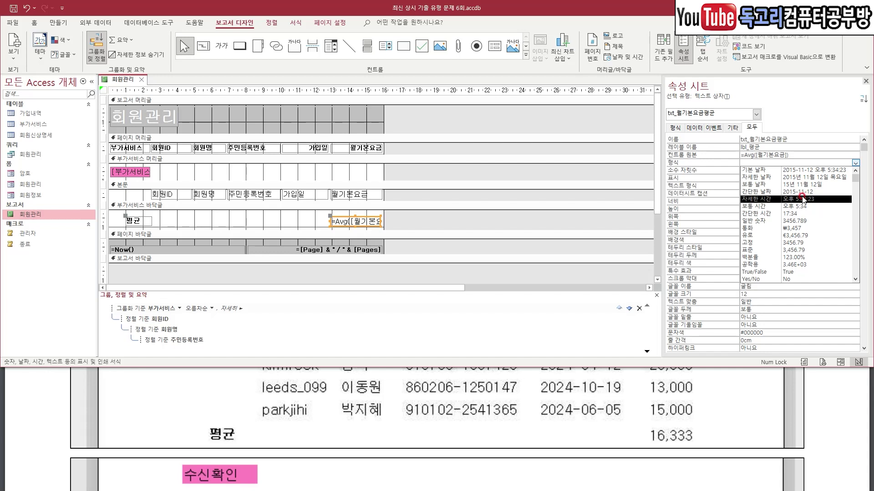
{"action": "left_click", "coordinate": [789, 250]}
{"action": "left_click", "coordinate": [786, 171]}
{"action": "left_click", "coordinate": [856, 171]}
{"action": "left_click", "coordinate": [799, 185]}
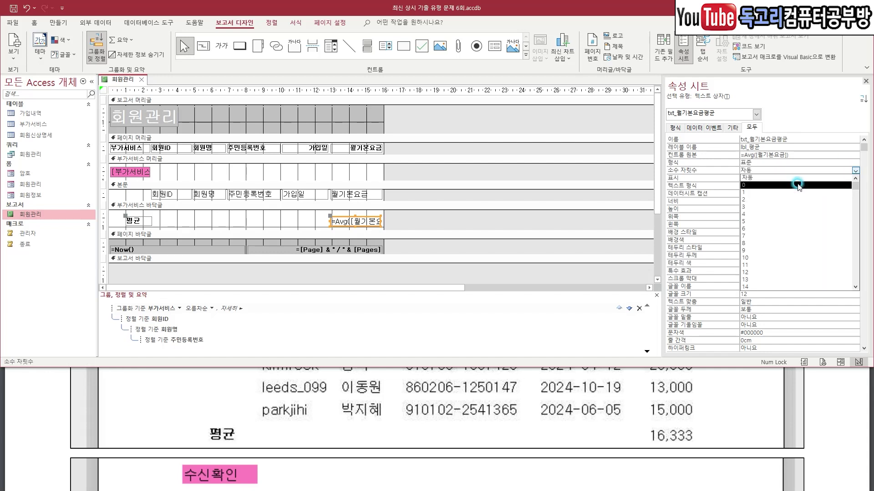
Preview the report to check amounts like 20,000 and averages like 16,333.
{"action": "key", "text": "ctrl+1"}
{"action": "left_click", "coordinate": [21, 14]}
{"action": "left_click_drag", "start_coordinate": [57, 19], "coordinate": [0, 46]}
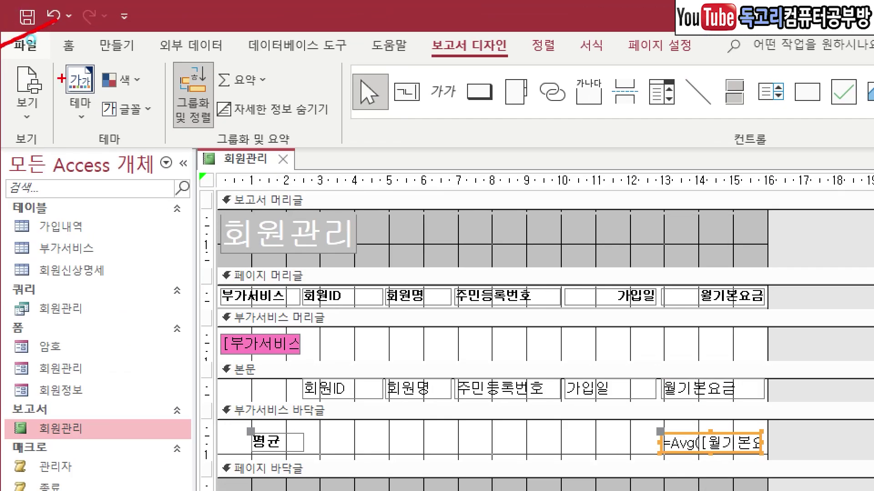
{"action": "left_click_drag", "start_coordinate": [69, 74], "coordinate": [1, 118]}
{"action": "scroll", "coordinate": [294, 226], "scroll_direction": "up", "scroll_amount": 5}
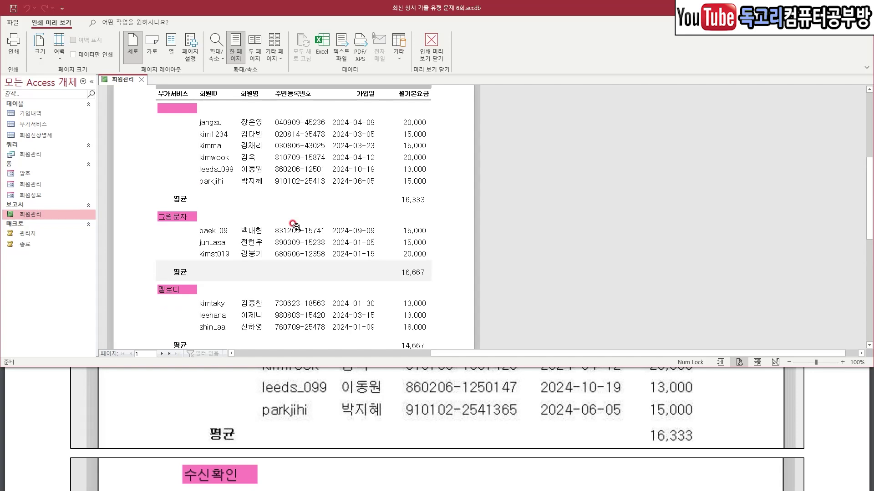
{"action": "scroll", "coordinate": [295, 226], "scroll_direction": "down", "scroll_amount": 6}
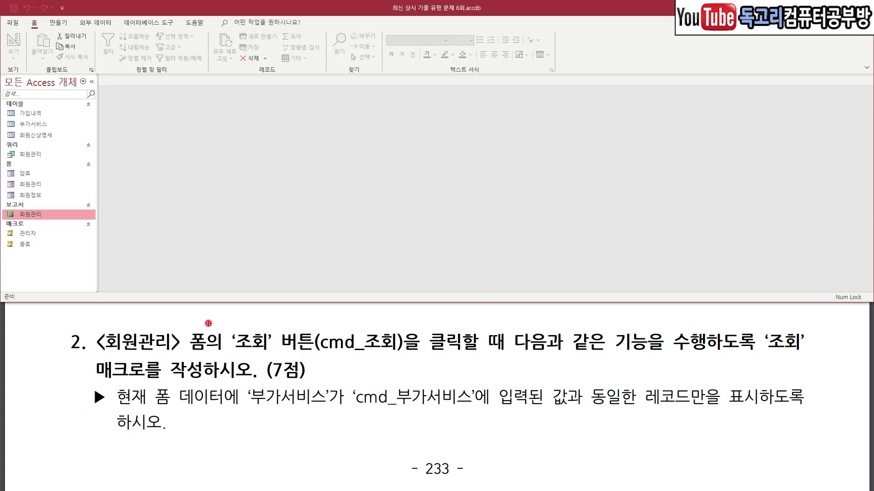
Open the 회원관리 form in Design view and select its cmd_조회 button.
{"action": "left_click_drag", "start_coordinate": [122, 323], "coordinate": [355, 318]}
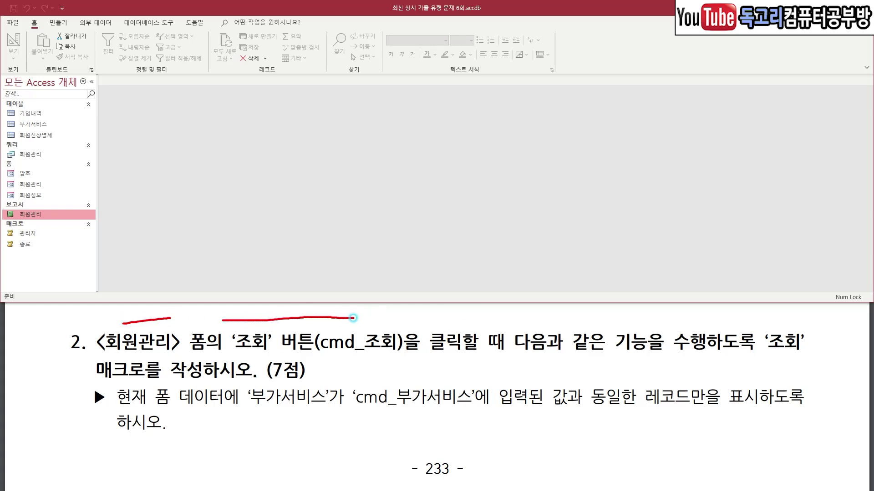
{"action": "left_click_drag", "start_coordinate": [530, 327], "coordinate": [633, 323]}
{"action": "left_click_drag", "start_coordinate": [759, 328], "coordinate": [827, 326]}
{"action": "left_click_drag", "start_coordinate": [85, 384], "coordinate": [191, 377]}
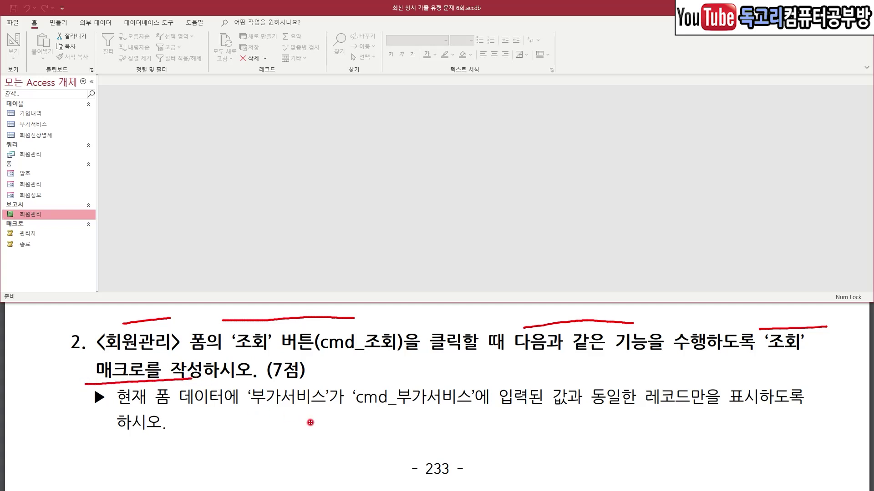
{"action": "left_click_drag", "start_coordinate": [249, 421], "coordinate": [464, 416]}
{"action": "left_click_drag", "start_coordinate": [618, 415], "coordinate": [575, 415]}
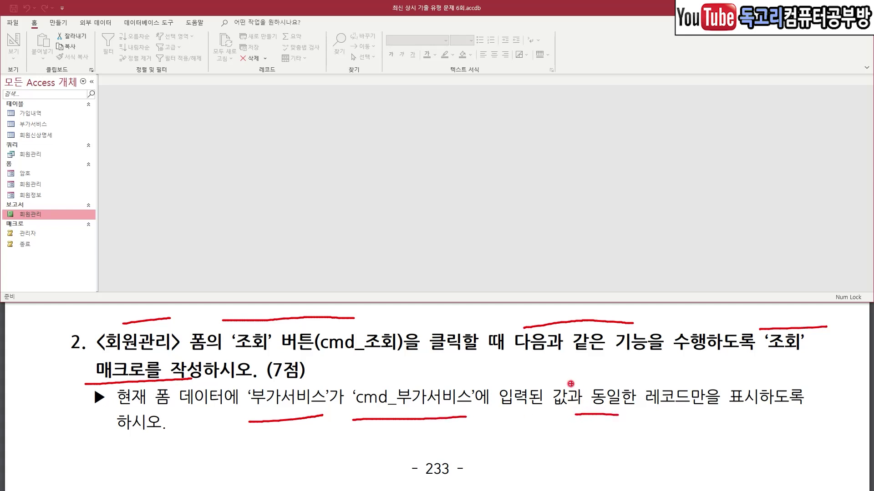
{"action": "key", "text": "Escape"}
{"action": "left_click", "coordinate": [56, 186]}
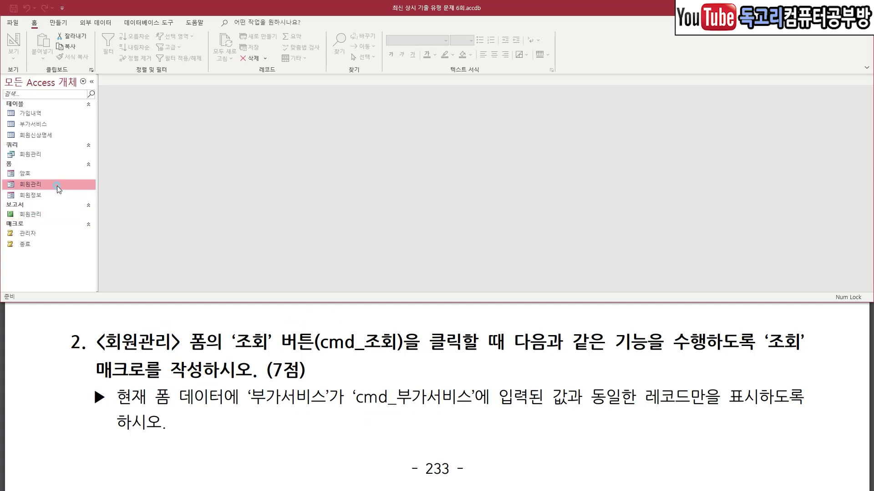
{"action": "right_click", "coordinate": [57, 186]}
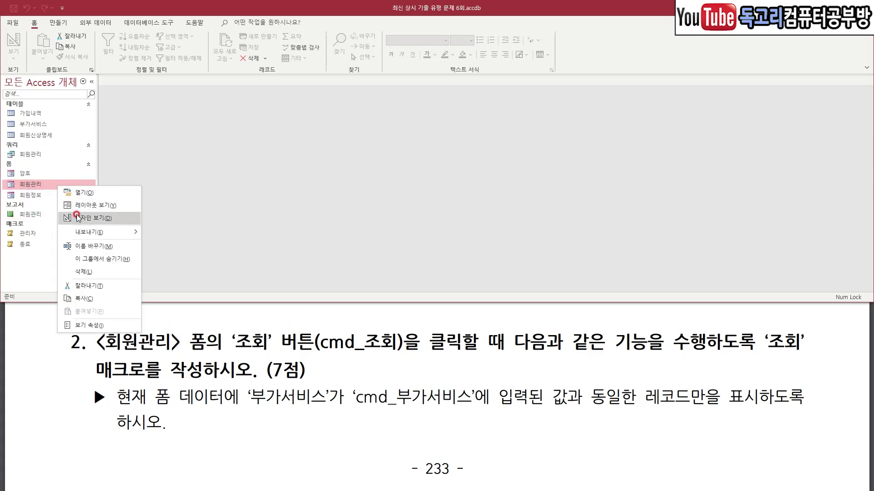
{"action": "left_click", "coordinate": [78, 217]}
{"action": "left_click", "coordinate": [233, 156]}
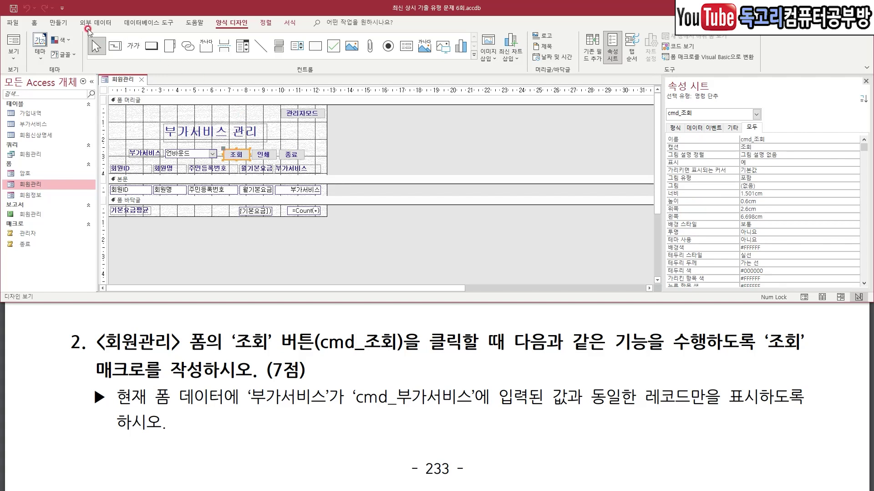
Create a new blank macro, 매크로1, from the Create ribbon.
{"action": "left_click", "coordinate": [60, 23]}
{"action": "key", "text": "ctrl+2"}
{"action": "left_click_drag", "start_coordinate": [88, 10], "coordinate": [52, 45]}
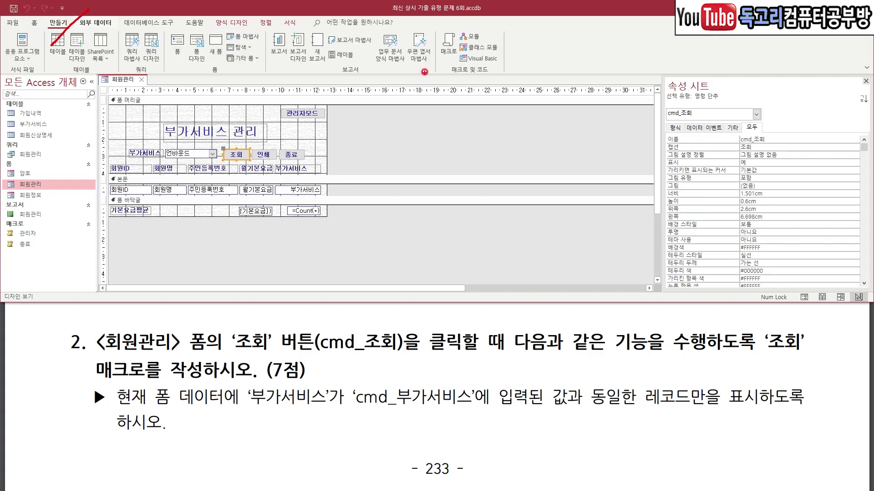
{"action": "left_click_drag", "start_coordinate": [470, 34], "coordinate": [440, 70]}
{"action": "key", "text": "Escape"}
{"action": "left_click", "coordinate": [448, 45]}
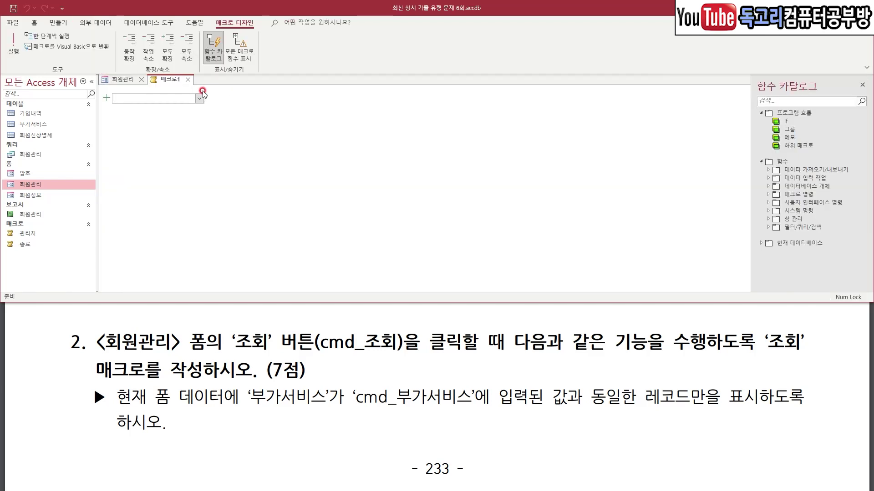
Add an ApplyFilter action and start its Where condition as [부가서비스]= in the Expression Builder.
{"action": "left_click", "coordinate": [198, 100]}
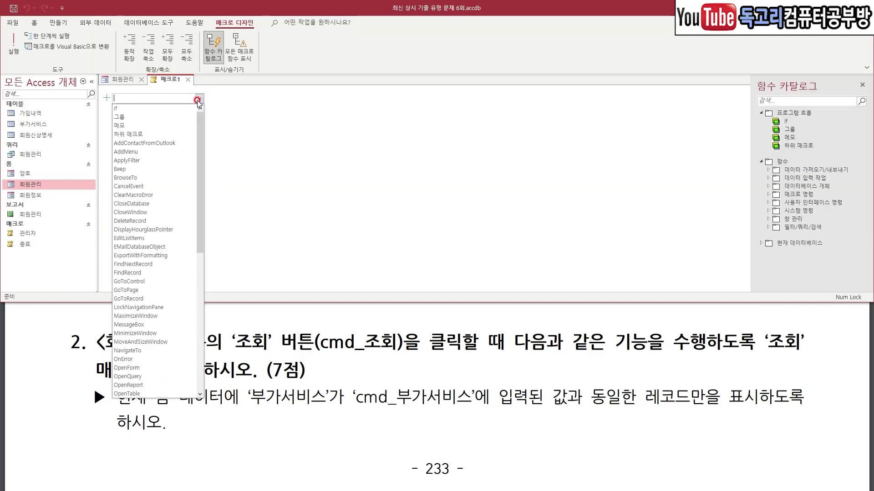
{"action": "left_click", "coordinate": [156, 160]}
{"action": "mouse_move", "coordinate": [169, 112]}
{"action": "left_mouse_down"}
{"action": "mouse_move", "coordinate": [176, 120]}
{"action": "mouse_move", "coordinate": [190, 99]}
{"action": "left_mouse_up"}
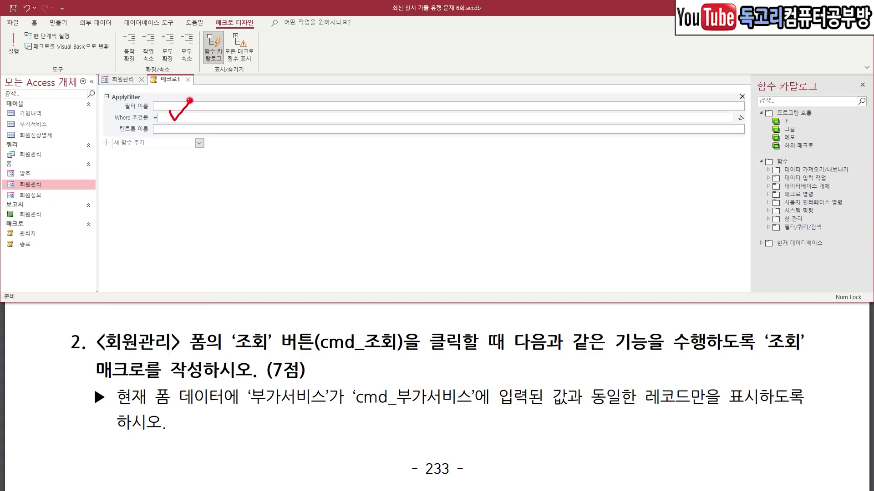
{"action": "mouse_move", "coordinate": [780, 137]}
{"action": "left_mouse_down"}
{"action": "mouse_move", "coordinate": [733, 133]}
{"action": "mouse_move", "coordinate": [771, 108]}
{"action": "mouse_move", "coordinate": [756, 142]}
{"action": "left_mouse_up"}
{"action": "left_click", "coordinate": [740, 118]}
{"action": "left_click_drag", "start_coordinate": [456, 49], "coordinate": [470, 113]}
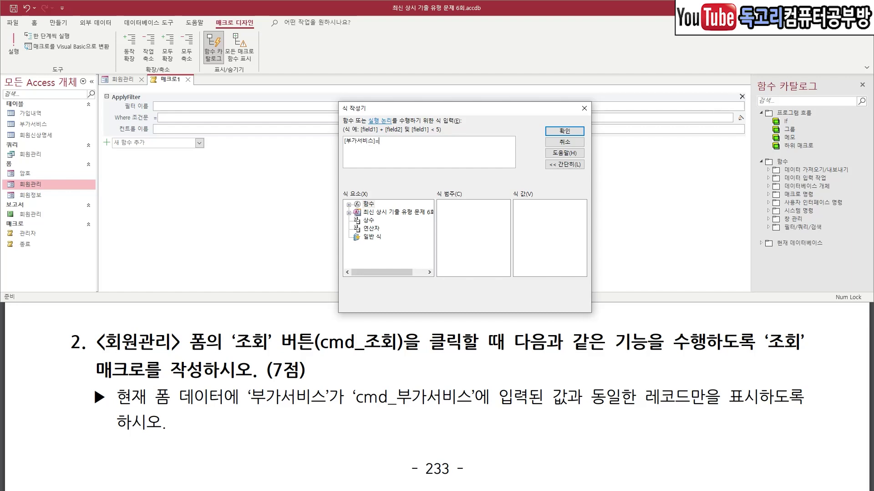
Insert the loaded 회원관리 form's cmd_부가서비스 control reference into the Where condition.
{"action": "left_click", "coordinate": [349, 213]}
{"action": "left_click", "coordinate": [358, 237]}
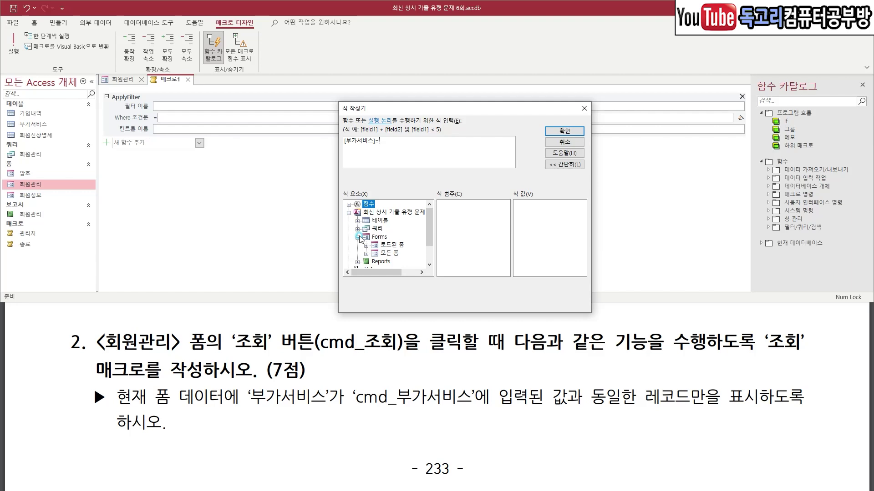
{"action": "left_click", "coordinate": [367, 246]}
{"action": "left_click", "coordinate": [400, 253]}
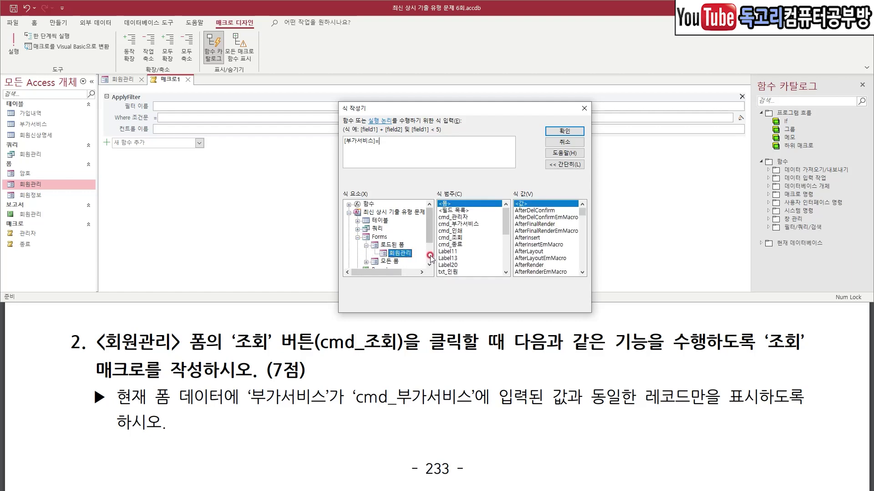
{"action": "mouse_move", "coordinate": [361, 413]}
{"action": "left_mouse_down"}
{"action": "mouse_move", "coordinate": [505, 408]}
{"action": "mouse_move", "coordinate": [384, 374]}
{"action": "mouse_move", "coordinate": [355, 422]}
{"action": "left_mouse_up"}
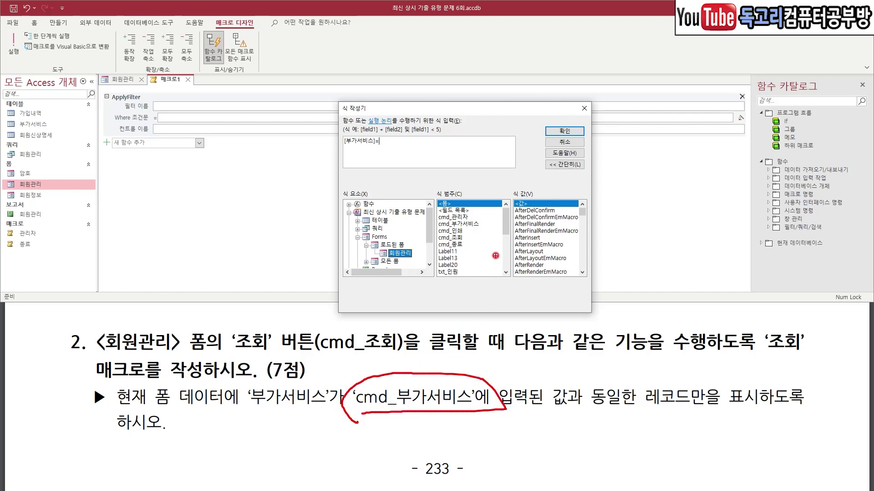
{"action": "key", "text": "Escape"}
{"action": "left_click", "coordinate": [475, 224]}
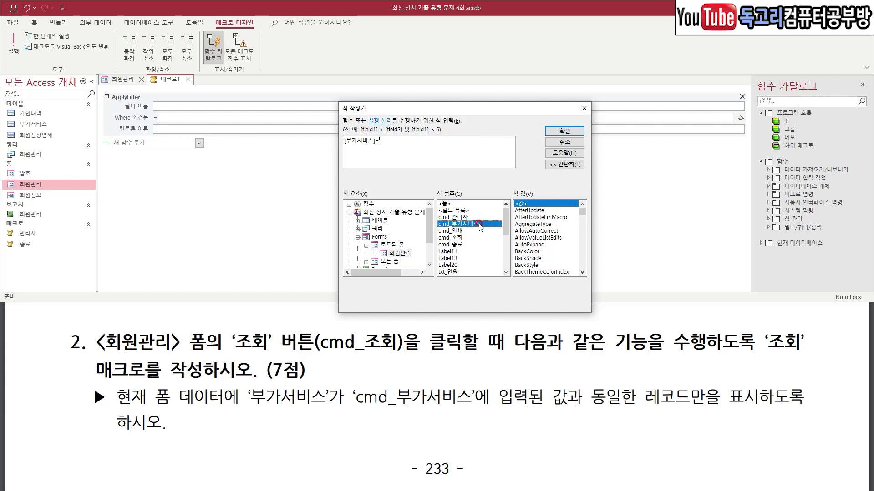
{"action": "double_click", "coordinate": [478, 224]}
Confirm the condition [부가서비스]= Forms![회원관리]![cmd_부가서비스] and begin saving the macro.
{"action": "left_click_drag", "start_coordinate": [344, 151], "coordinate": [376, 149]}
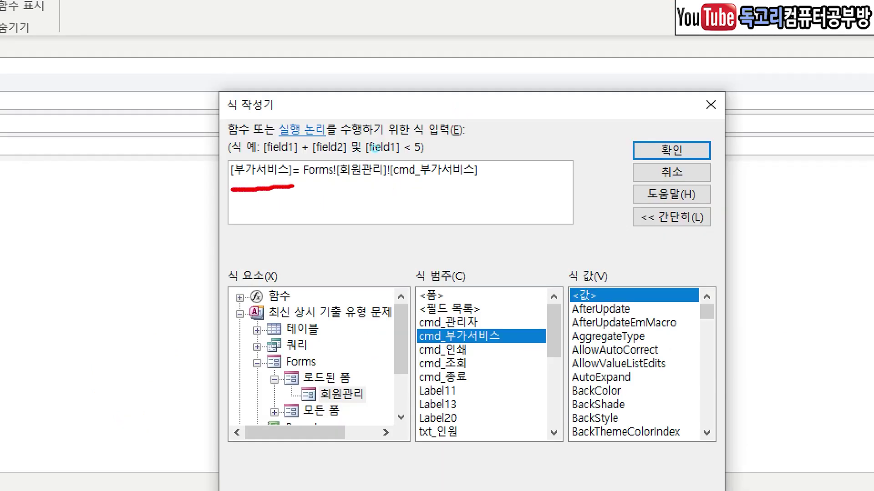
{"action": "left_click_drag", "start_coordinate": [339, 188], "coordinate": [502, 190]}
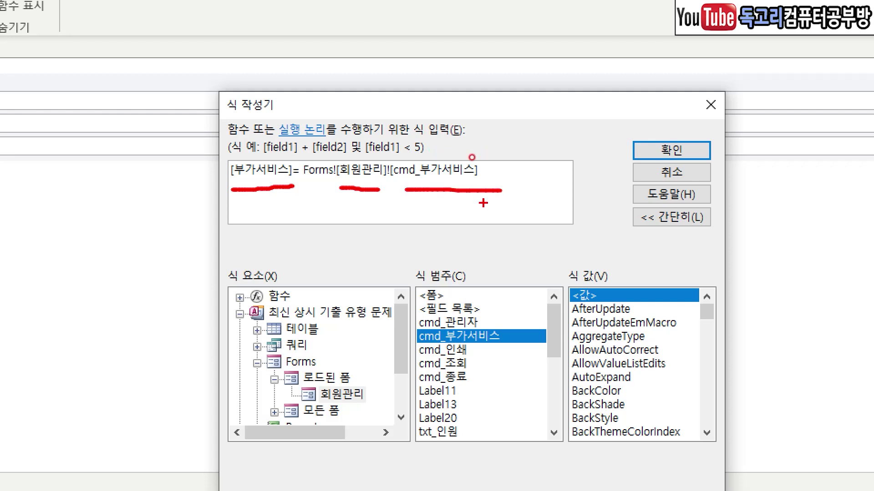
{"action": "left_click_drag", "start_coordinate": [731, 127], "coordinate": [642, 210]}
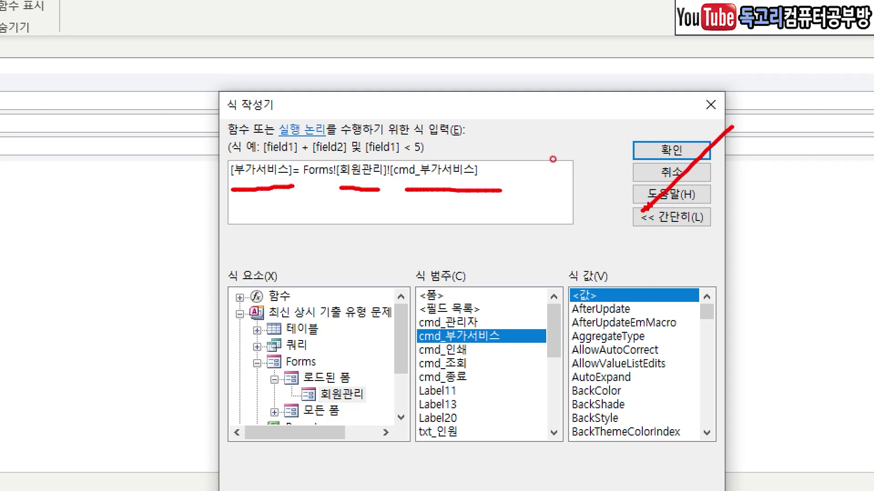
{"action": "key", "text": "Escape"}
{"action": "left_click", "coordinate": [671, 150]}
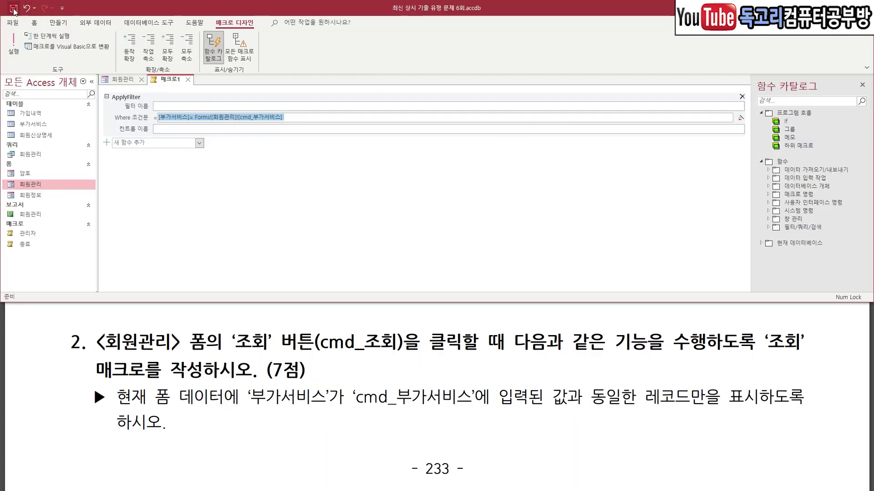
{"action": "left_click", "coordinate": [13, 8]}
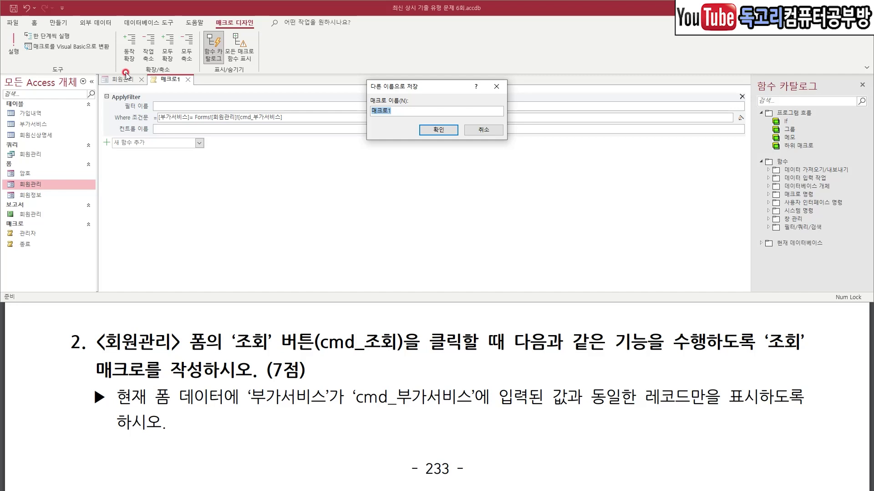
Save the macro as 조회 and close its tab.
{"action": "type", "text": "ㅈ"}
{"action": "left_click", "coordinate": [438, 130]}
{"action": "mouse_move", "coordinate": [182, 81]}
{"action": "left_mouse_down"}
{"action": "mouse_move", "coordinate": [178, 90]}
{"action": "mouse_move", "coordinate": [169, 75]}
{"action": "mouse_move", "coordinate": [200, 81]}
{"action": "mouse_move", "coordinate": [188, 86]}
{"action": "left_mouse_up"}
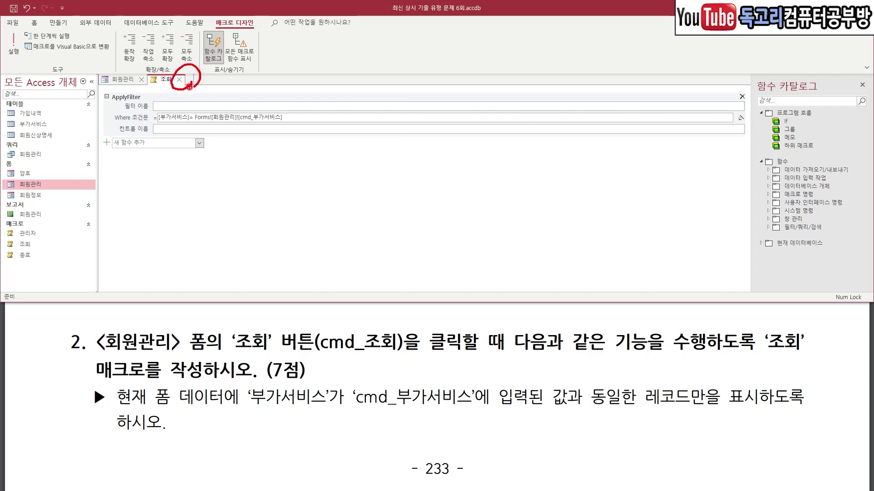
{"action": "left_click", "coordinate": [179, 79]}
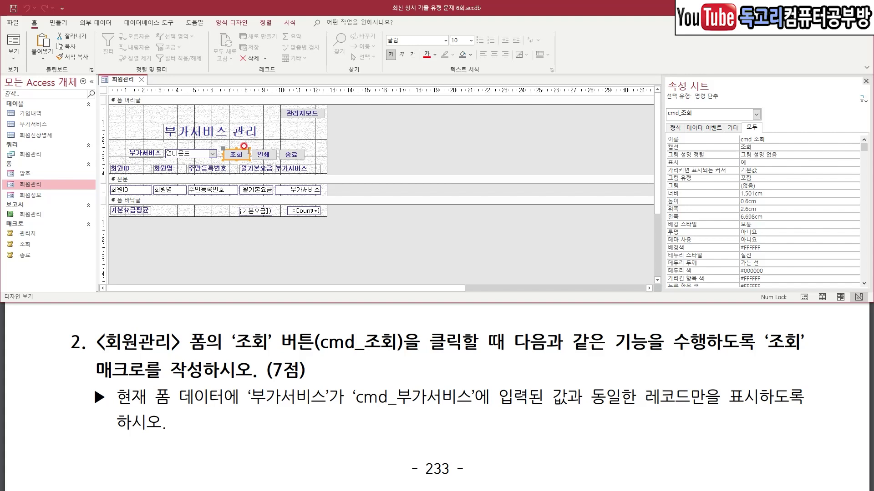
Set the cmd_조회 button's On Click event to the 조회 macro and save the form.
{"action": "left_click", "coordinate": [712, 129]}
{"action": "left_click", "coordinate": [723, 128]}
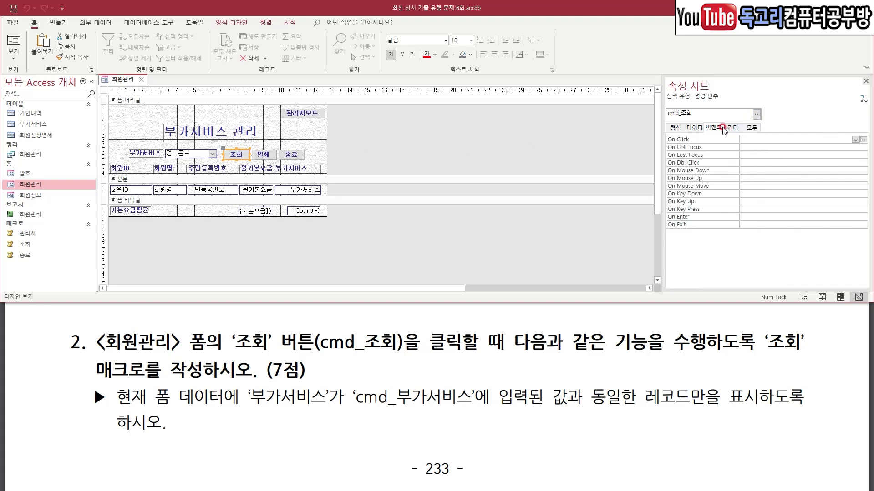
{"action": "left_click", "coordinate": [855, 139]}
{"action": "left_click", "coordinate": [813, 155]}
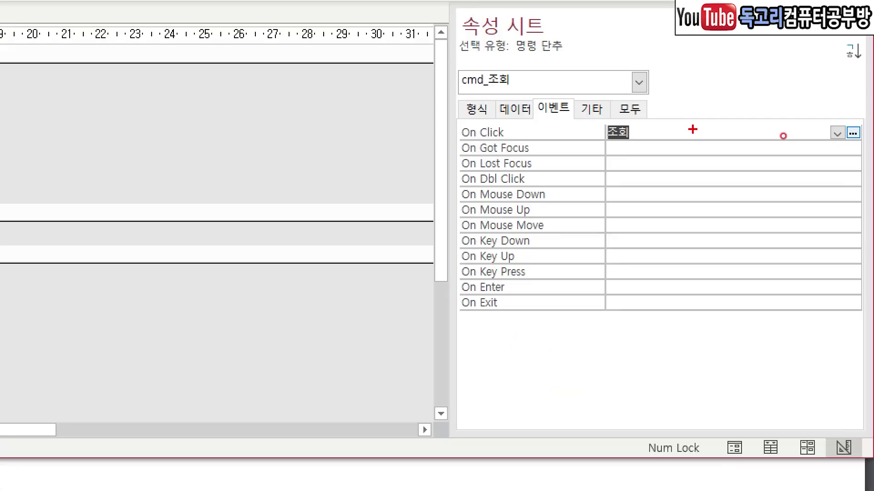
{"action": "left_click_drag", "start_coordinate": [783, 129], "coordinate": [748, 153]}
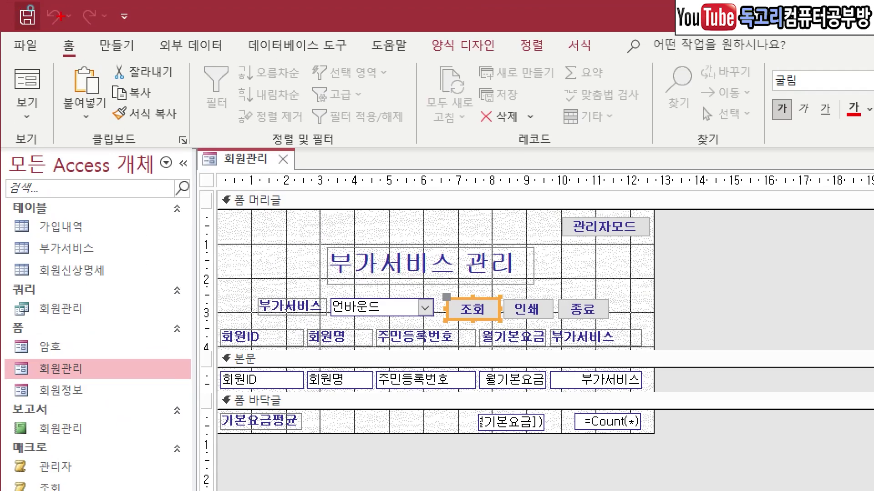
{"action": "left_click_drag", "start_coordinate": [51, 19], "coordinate": [11, 48]}
{"action": "left_click_drag", "start_coordinate": [82, 84], "coordinate": [1, 134]}
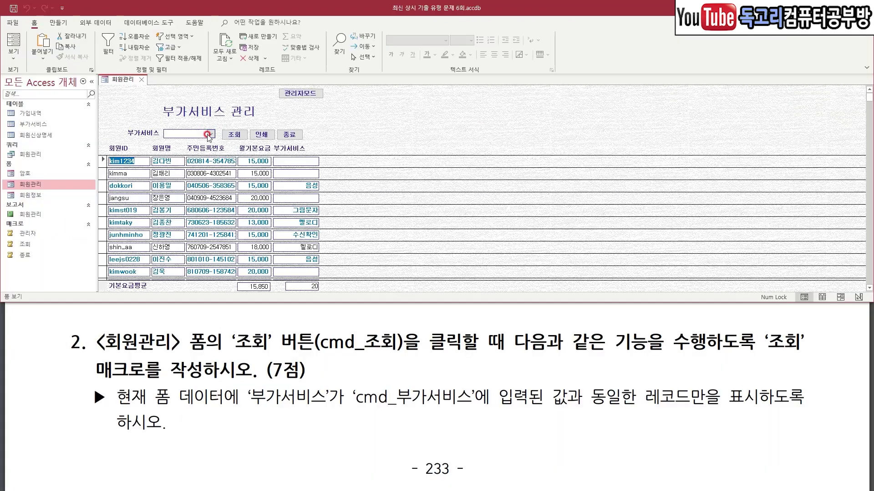
Choose 멜로디 as the 부가서비스 and run 조회, leaving three matching records.
{"action": "left_click", "coordinate": [210, 133]}
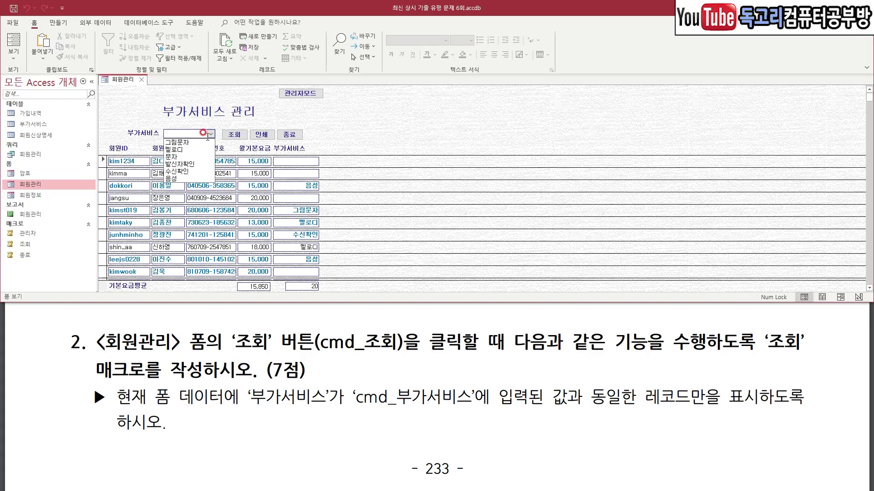
{"action": "left_click", "coordinate": [207, 149]}
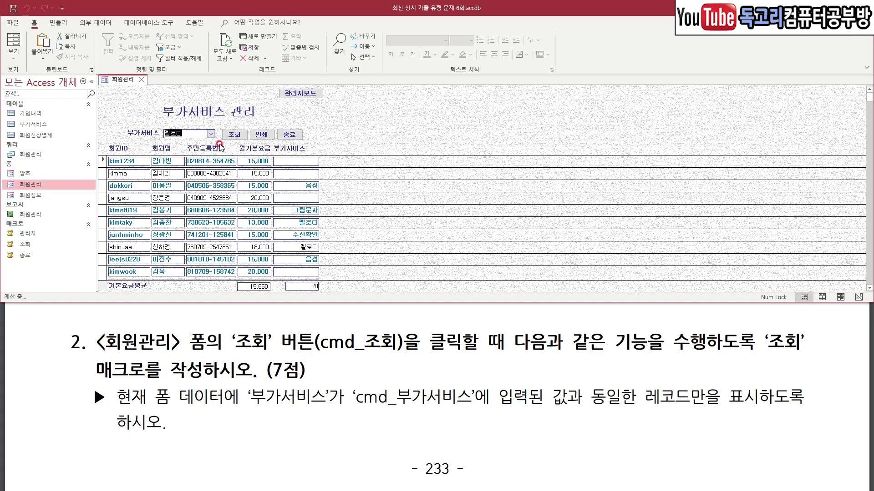
{"action": "left_click", "coordinate": [236, 137]}
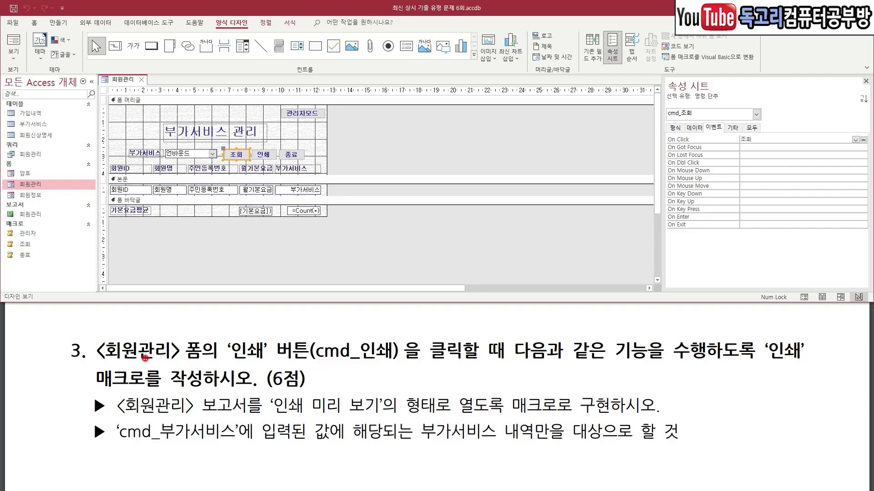
Back in the 회원관리 form's Design view, select the cmd_인쇄 button.
{"action": "left_click_drag", "start_coordinate": [115, 363], "coordinate": [209, 359]}
{"action": "left_click_drag", "start_coordinate": [266, 365], "coordinate": [411, 367]}
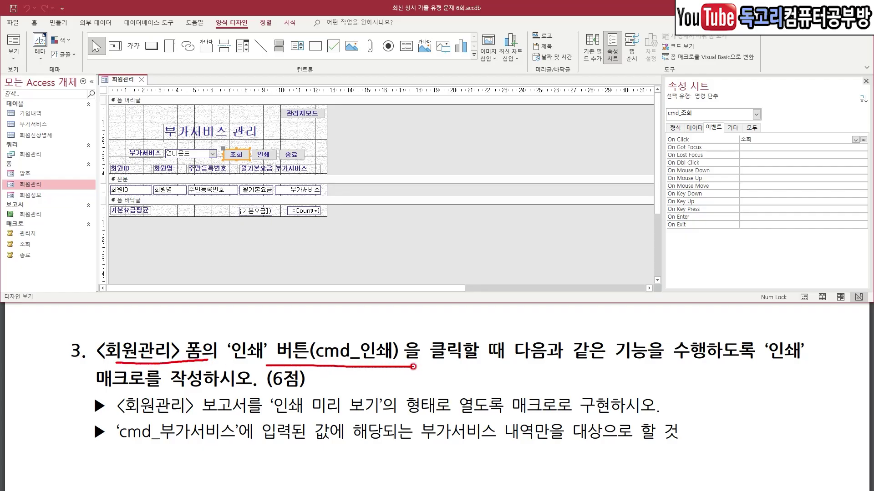
{"action": "left_click_drag", "start_coordinate": [568, 370], "coordinate": [667, 373]}
{"action": "mouse_move", "coordinate": [771, 370]}
{"action": "left_mouse_down"}
{"action": "mouse_move", "coordinate": [746, 339]}
{"action": "mouse_move", "coordinate": [828, 346]}
{"action": "mouse_move", "coordinate": [783, 366]}
{"action": "left_mouse_up"}
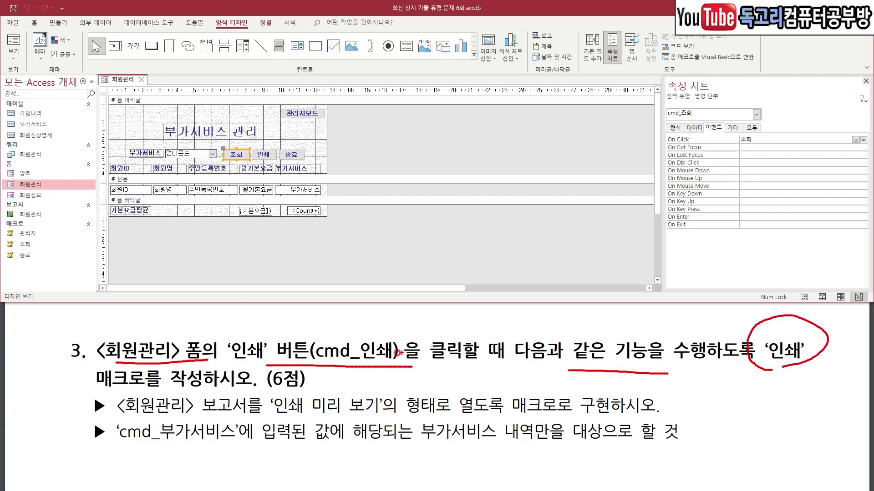
{"action": "left_click_drag", "start_coordinate": [130, 416], "coordinate": [561, 411]}
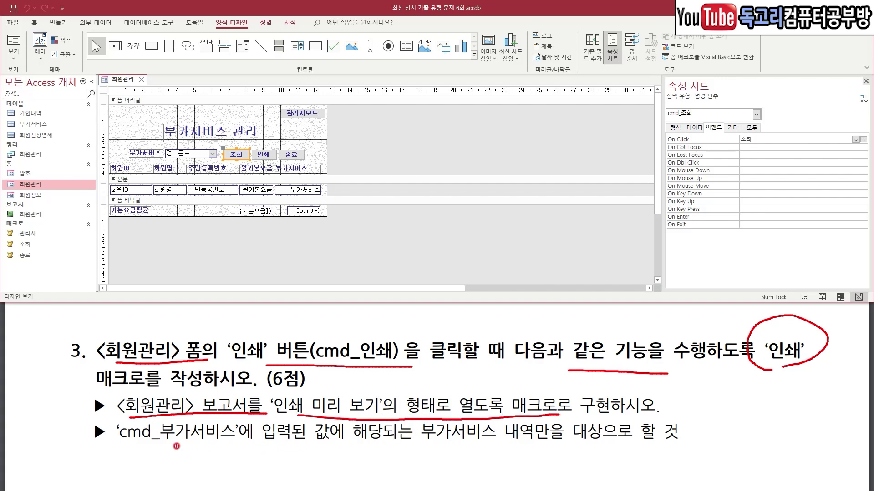
{"action": "left_click_drag", "start_coordinate": [122, 448], "coordinate": [541, 441]}
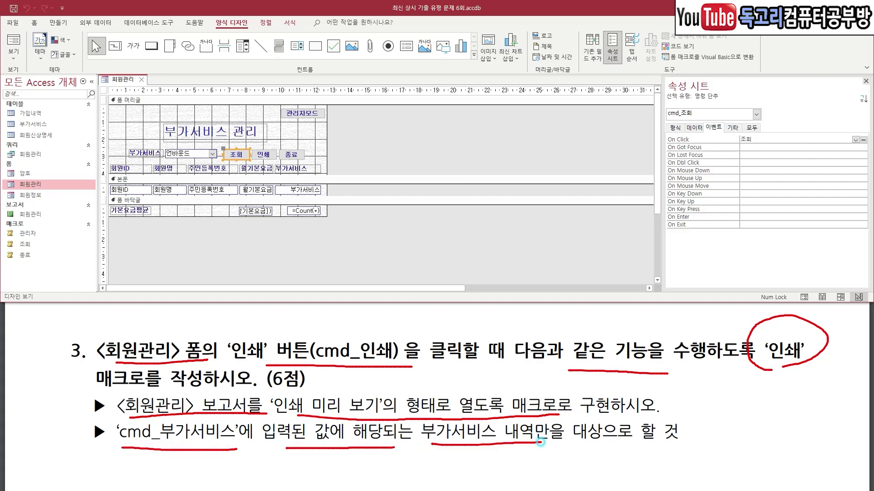
{"action": "key", "text": "Escape"}
{"action": "left_click", "coordinate": [263, 154]}
{"action": "left_click", "coordinate": [67, 27]}
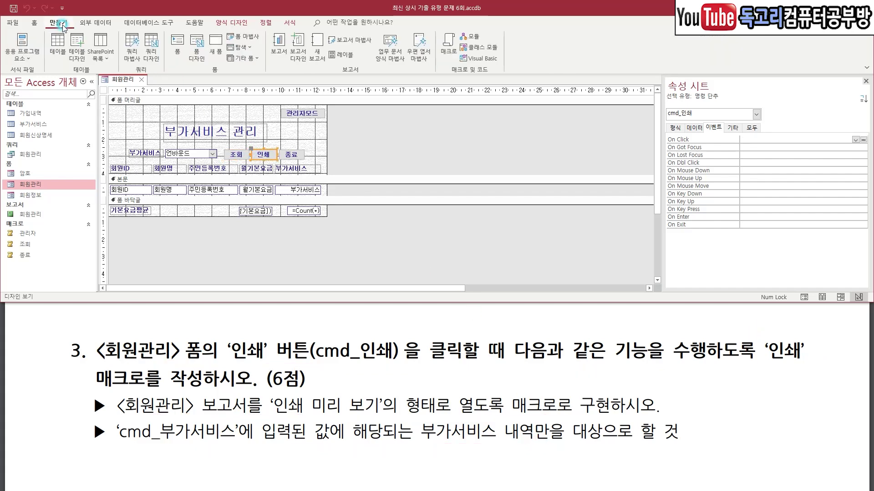
Start a new blank macro containing an OpenReport action.
{"action": "left_click_drag", "start_coordinate": [94, 13], "coordinate": [7, 67]}
{"action": "left_click_drag", "start_coordinate": [518, 40], "coordinate": [398, 93]}
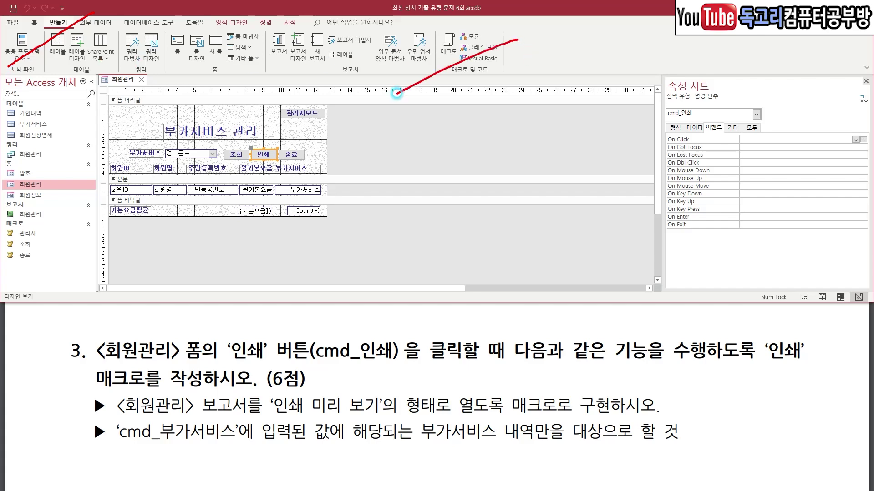
{"action": "key", "text": "Escape"}
{"action": "left_click", "coordinate": [448, 46]}
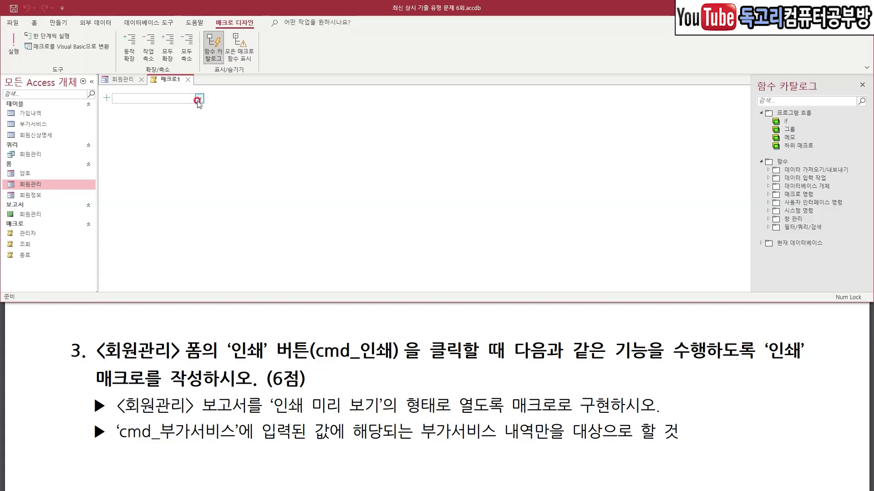
{"action": "left_click", "coordinate": [199, 98]}
{"action": "scroll", "coordinate": [170, 274], "scroll_direction": "down", "scroll_amount": 9}
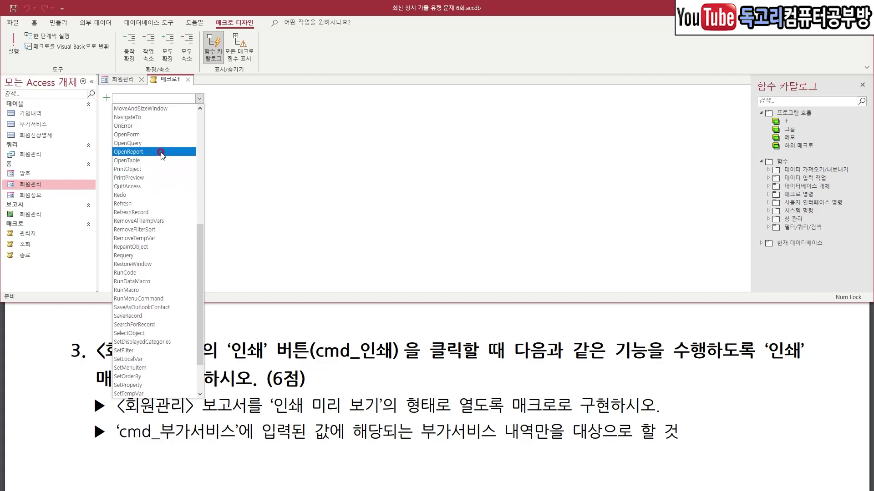
{"action": "left_click", "coordinate": [161, 153]}
Set OpenReport to open the 회원관리 report in 인쇄 미리 보기 view.
{"action": "left_click", "coordinate": [739, 106]}
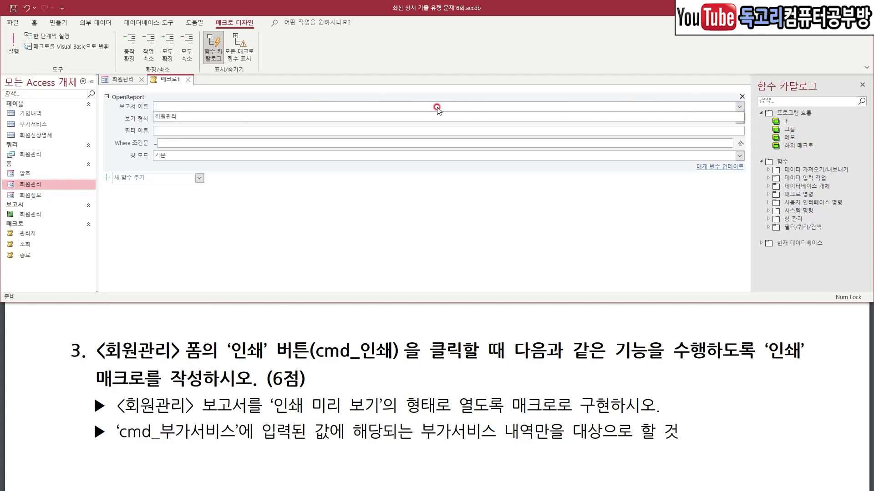
{"action": "left_click", "coordinate": [299, 117]}
{"action": "left_click", "coordinate": [719, 120]}
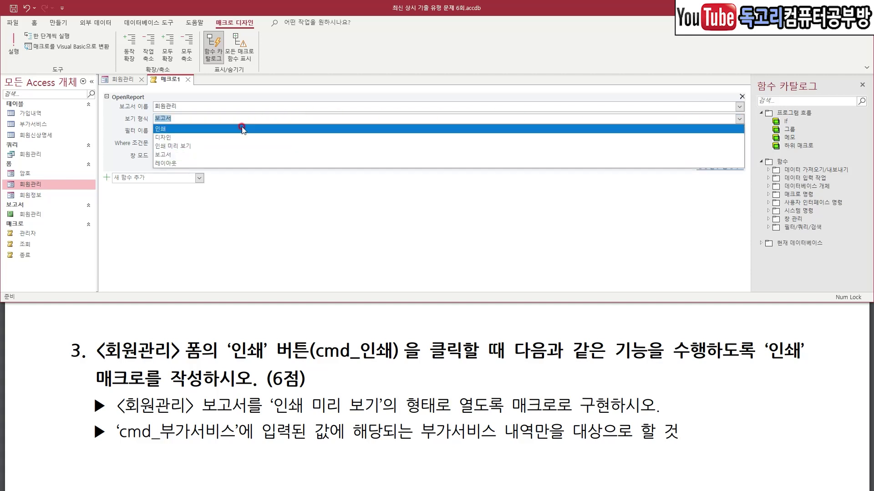
{"action": "left_click", "coordinate": [220, 146]}
{"action": "left_click_drag", "start_coordinate": [165, 134], "coordinate": [193, 129]}
{"action": "mouse_move", "coordinate": [775, 150]}
{"action": "left_mouse_down"}
{"action": "mouse_move", "coordinate": [712, 151]}
{"action": "mouse_move", "coordinate": [765, 140]}
{"action": "mouse_move", "coordinate": [753, 154]}
{"action": "left_mouse_up"}
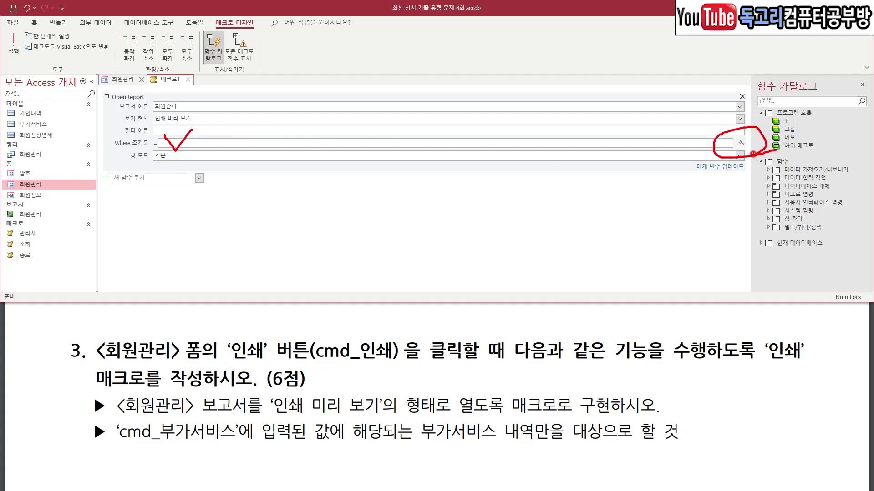
Build the Where condition [부가서비스]= Forms![회원관리]![cmd_부가서비스] and start saving the macro.
{"action": "left_click", "coordinate": [741, 143]}
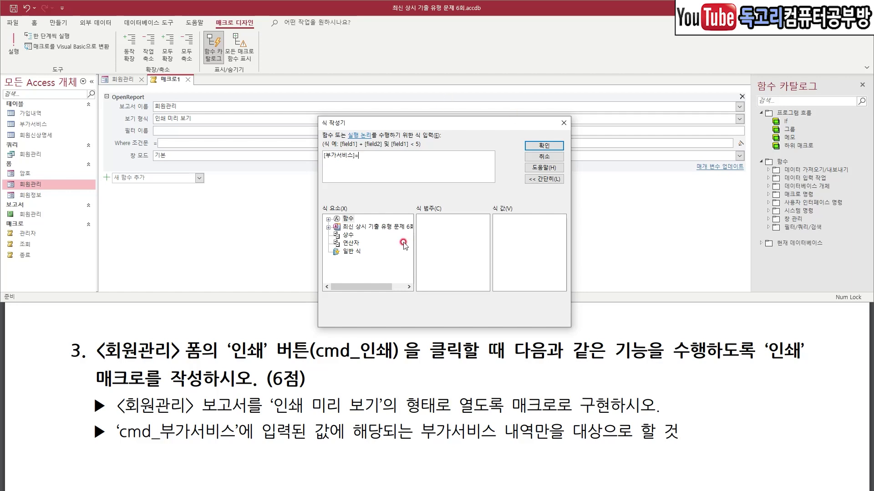
{"action": "left_click", "coordinate": [328, 227]}
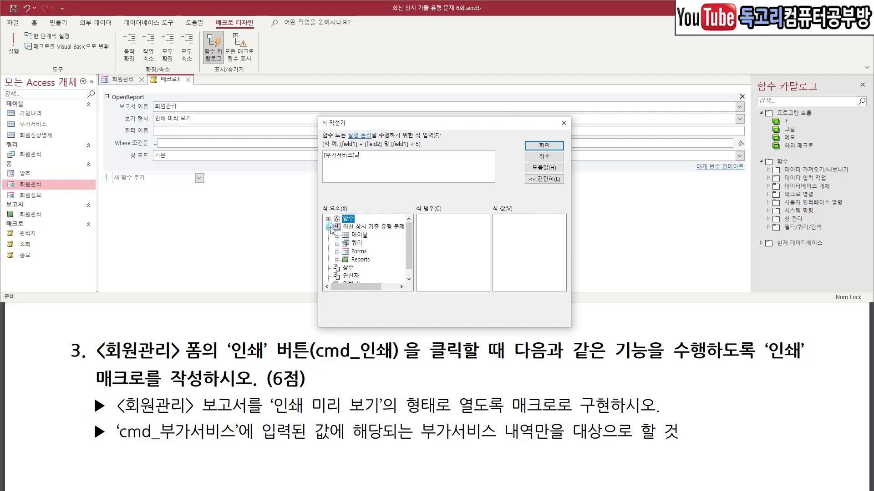
{"action": "left_click", "coordinate": [336, 252]}
{"action": "left_click", "coordinate": [346, 261]}
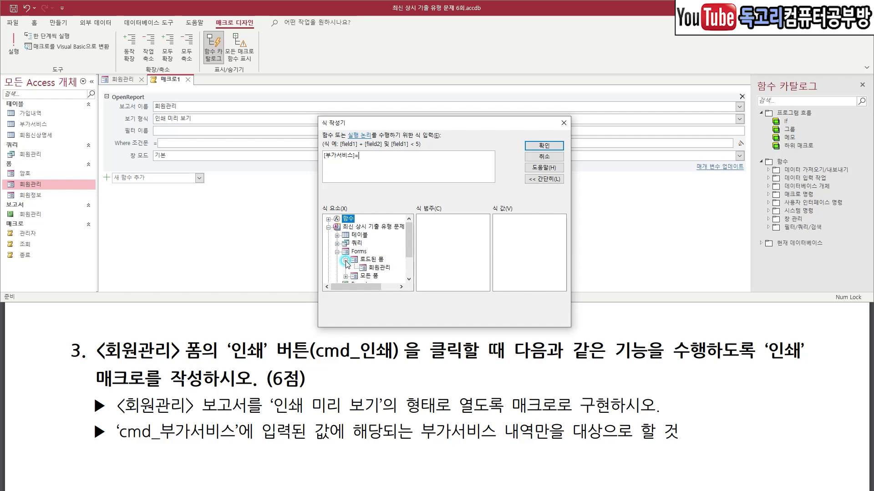
{"action": "left_click", "coordinate": [379, 268]}
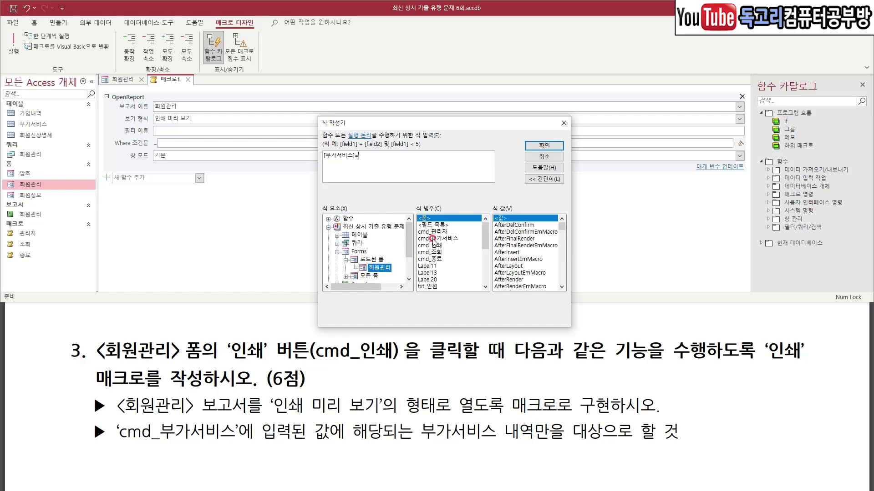
{"action": "left_click", "coordinate": [454, 239]}
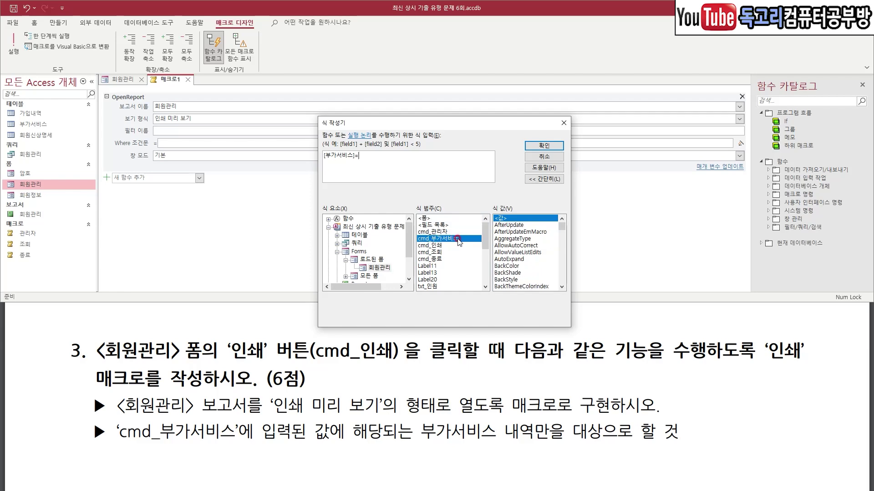
{"action": "double_click", "coordinate": [460, 239]}
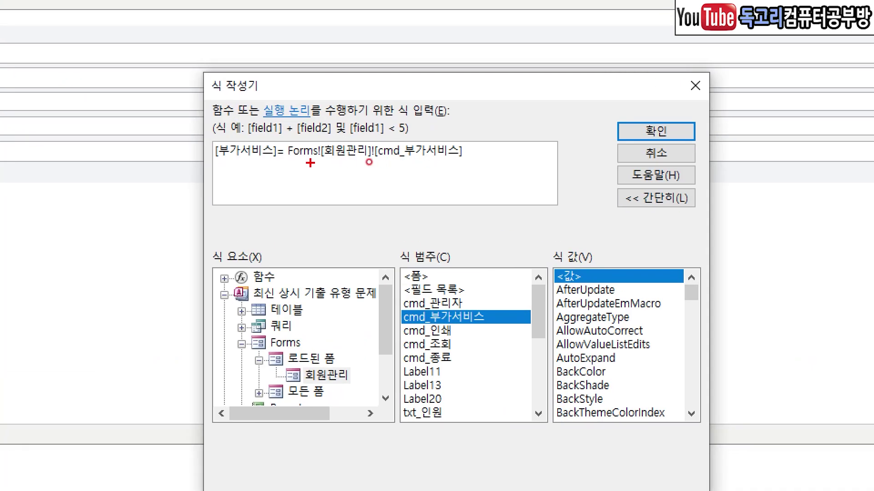
{"action": "left_click_drag", "start_coordinate": [228, 165], "coordinate": [465, 162]}
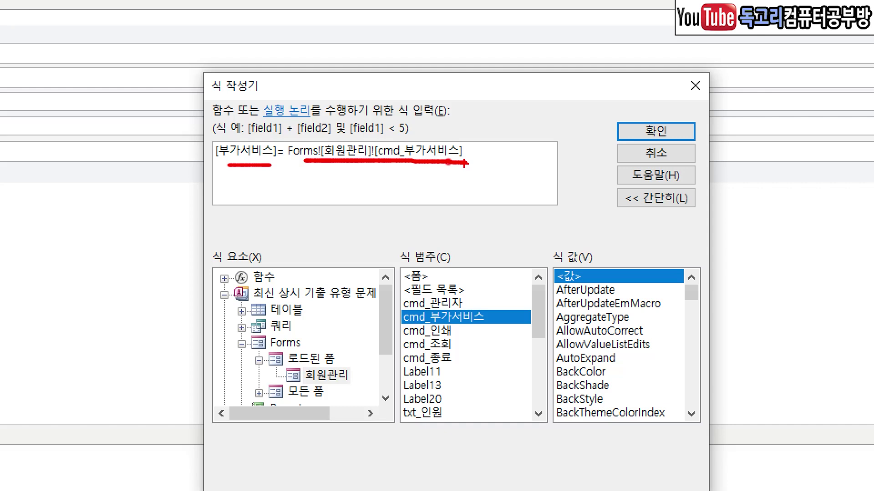
{"action": "left_click_drag", "start_coordinate": [749, 108], "coordinate": [661, 154]}
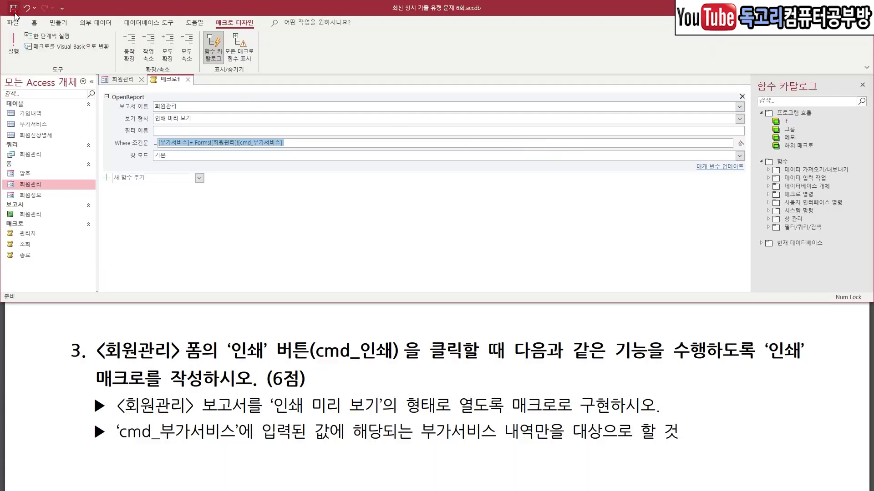
{"action": "left_click", "coordinate": [13, 9]}
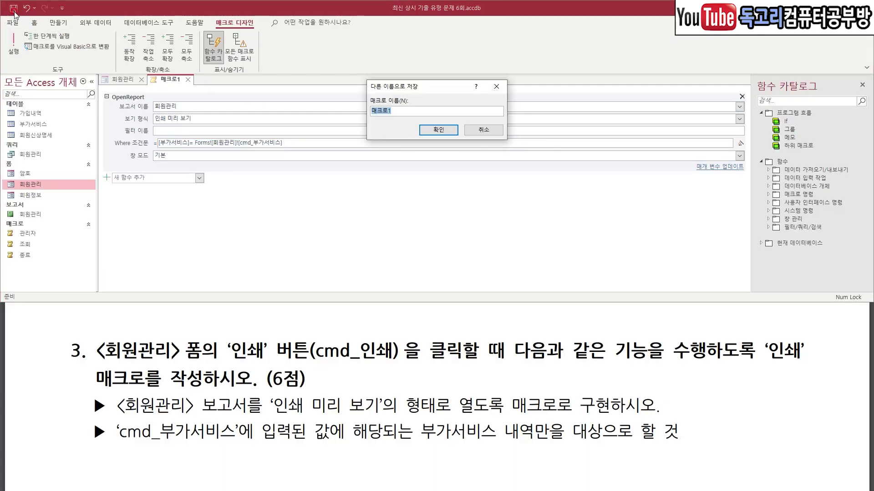
Save the macro as 인쇄 and close its tab.
{"action": "type", "text": "인쇄"}
{"action": "left_click", "coordinate": [438, 130]}
{"action": "mouse_move", "coordinate": [188, 80]}
{"action": "left_mouse_down"}
{"action": "mouse_move", "coordinate": [169, 75]}
{"action": "mouse_move", "coordinate": [192, 86]}
{"action": "mouse_move", "coordinate": [185, 86]}
{"action": "left_mouse_up"}
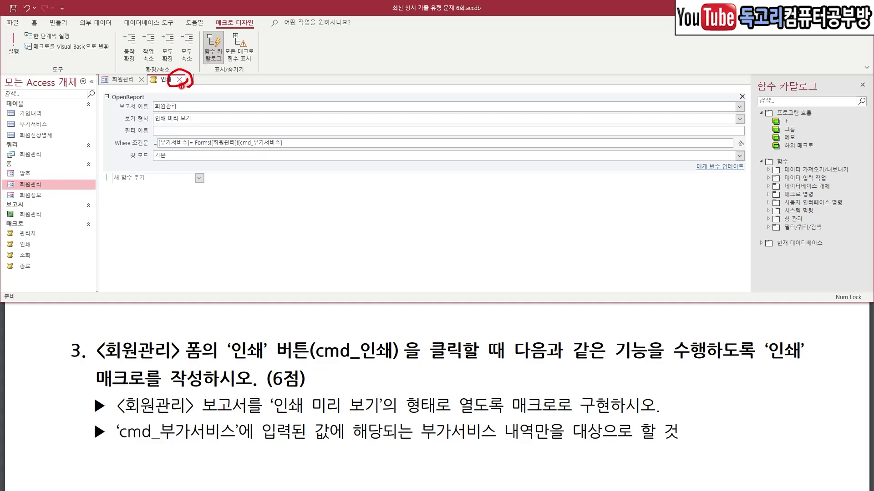
{"action": "left_click", "coordinate": [180, 81]}
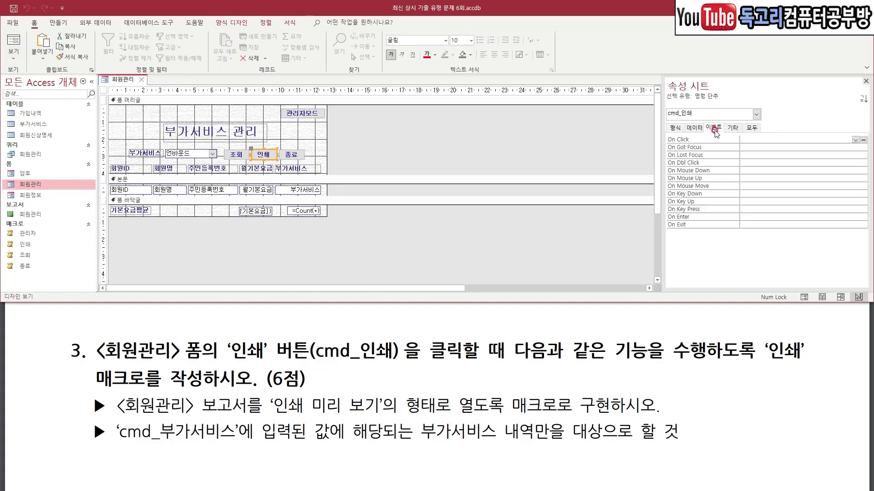
Assign the 인쇄 macro to the 인쇄 button's On Click event and test it in Form view.
{"action": "left_click", "coordinate": [855, 139]}
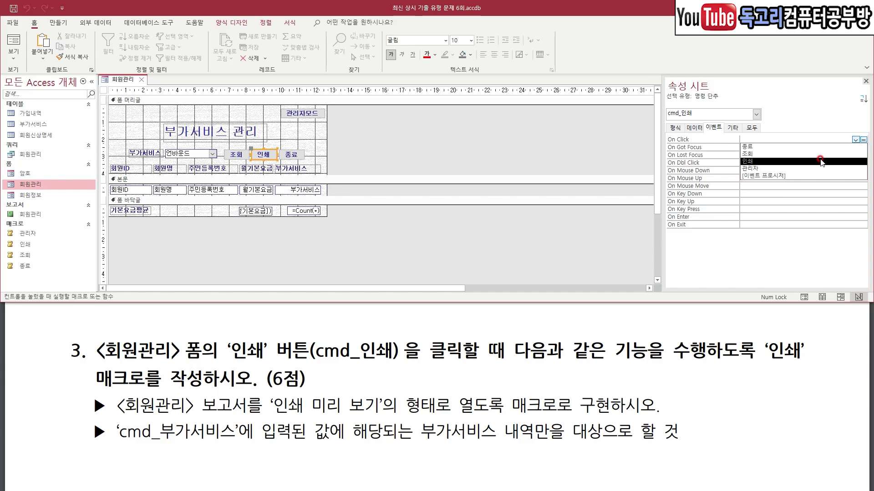
{"action": "left_click", "coordinate": [820, 161]}
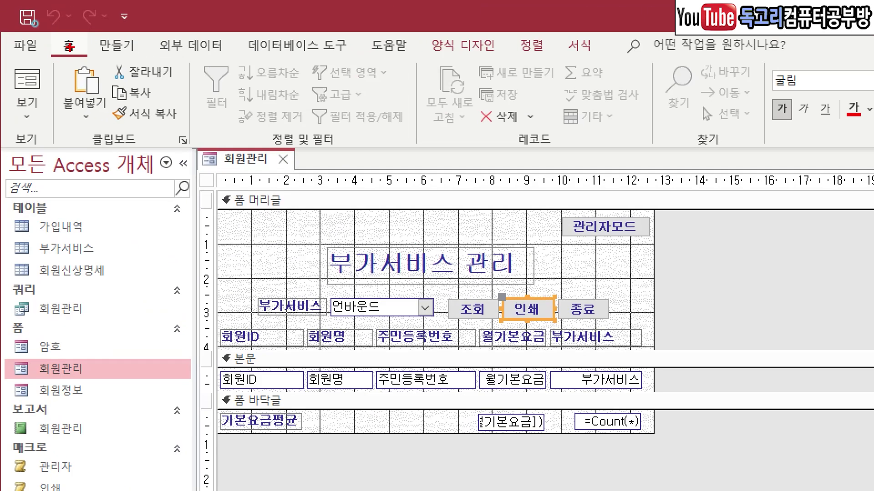
{"action": "left_click_drag", "start_coordinate": [77, 18], "coordinate": [1, 45]}
{"action": "left_click_drag", "start_coordinate": [67, 70], "coordinate": [1, 136]}
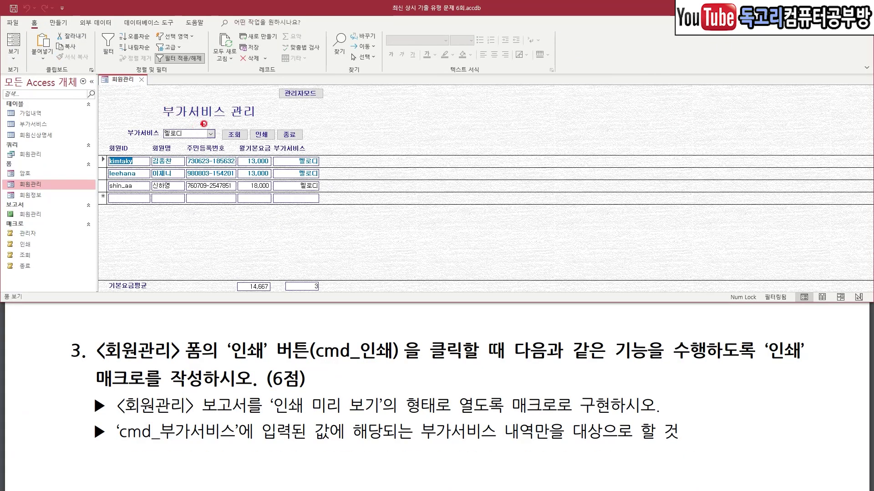
{"action": "left_click_drag", "start_coordinate": [210, 120], "coordinate": [168, 147]}
{"action": "mouse_move", "coordinate": [269, 151]}
{"action": "left_mouse_down"}
{"action": "mouse_move", "coordinate": [266, 109]}
{"action": "mouse_move", "coordinate": [268, 148]}
{"action": "left_mouse_up"}
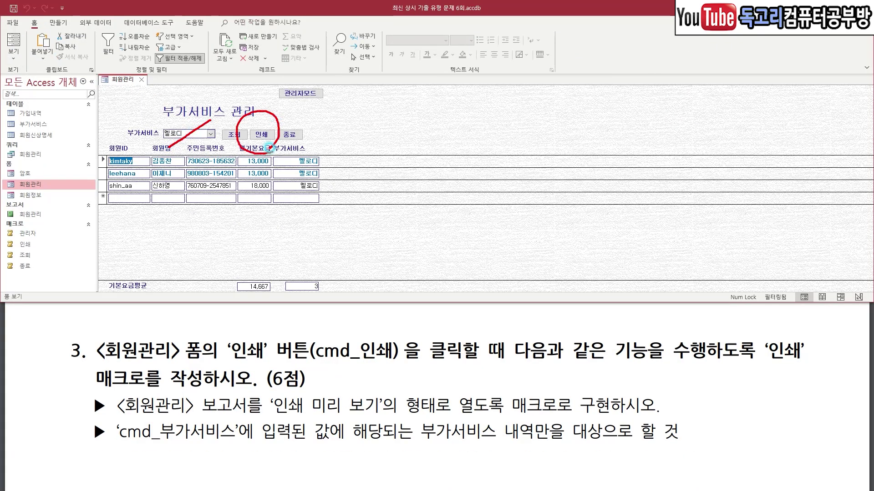
{"action": "left_click", "coordinate": [267, 136]}
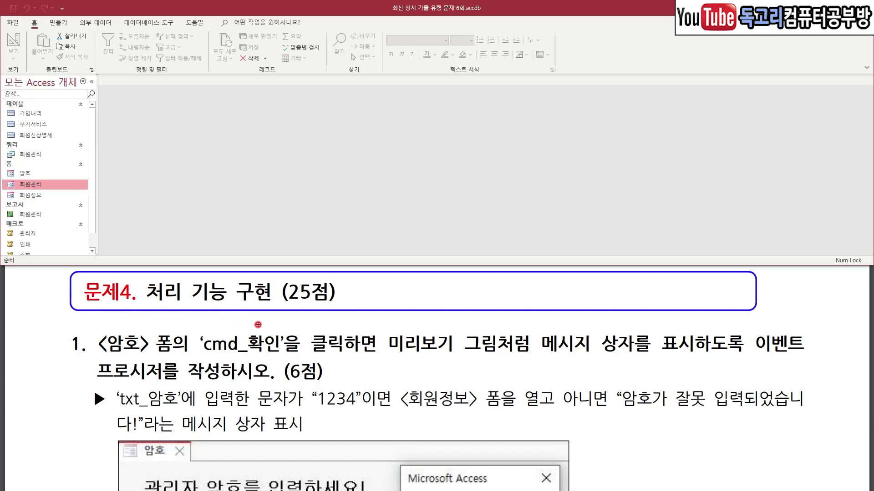
Open the 암호 form in Design view from the Navigation Pane.
{"action": "left_click_drag", "start_coordinate": [90, 354], "coordinate": [196, 351]}
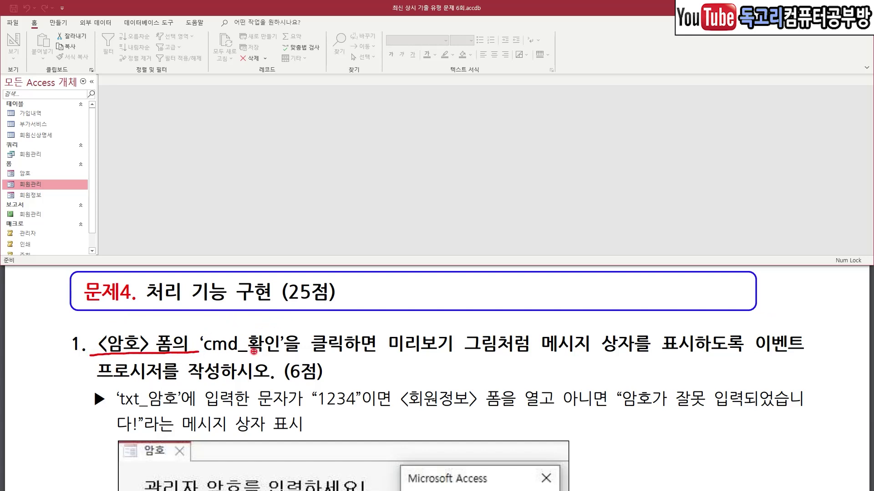
{"action": "left_click", "coordinate": [47, 172]}
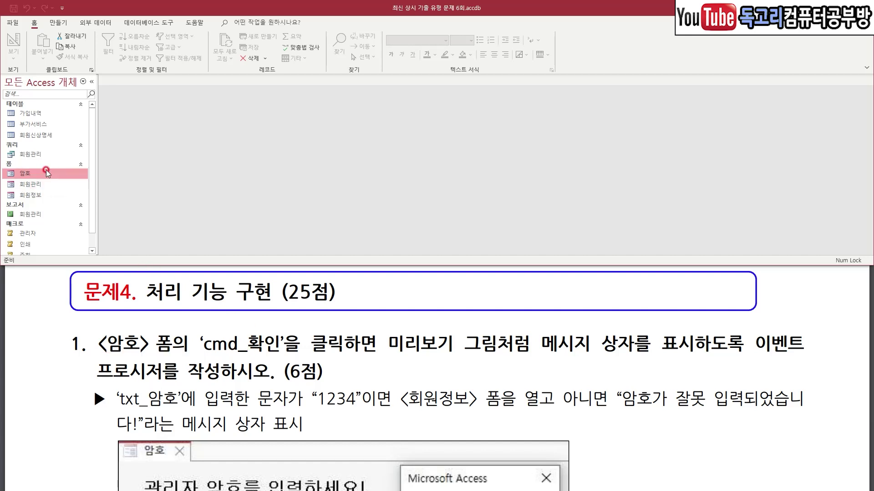
{"action": "right_click", "coordinate": [48, 172]}
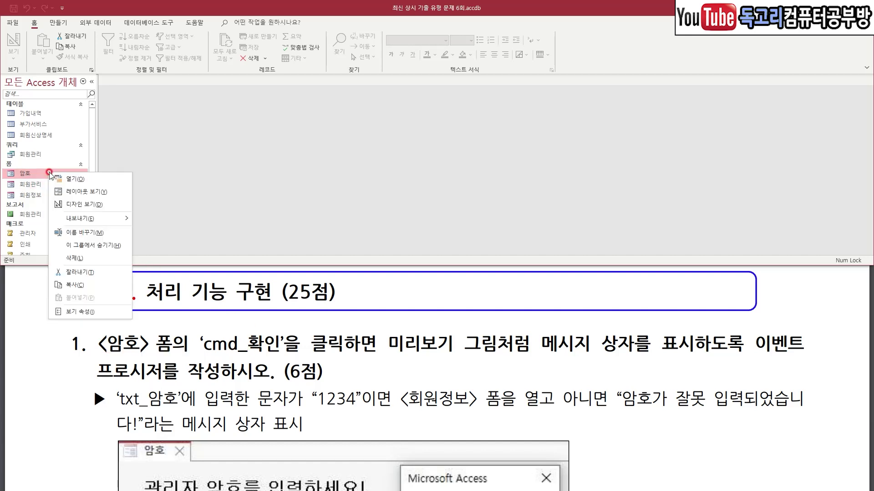
{"action": "left_click", "coordinate": [82, 205]}
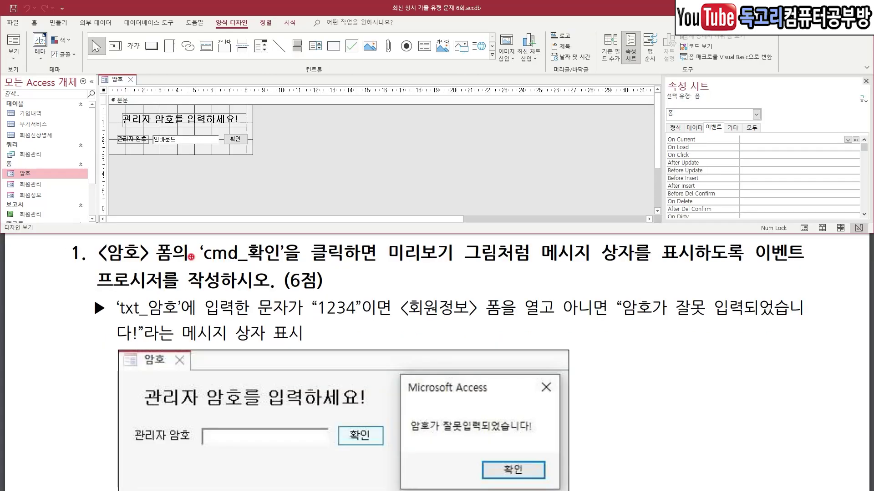
{"action": "left_click_drag", "start_coordinate": [201, 263], "coordinate": [295, 260]}
{"action": "left_click_drag", "start_coordinate": [389, 272], "coordinate": [505, 270]}
{"action": "left_click_drag", "start_coordinate": [570, 272], "coordinate": [781, 269]}
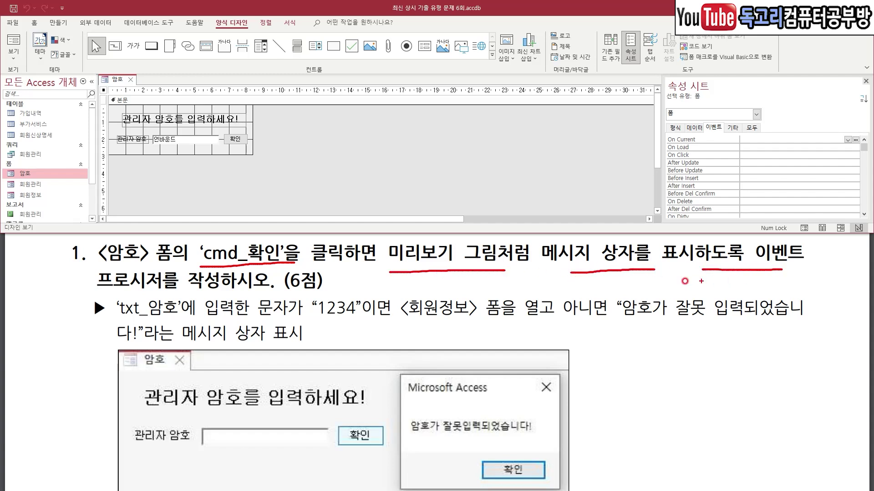
{"action": "left_click_drag", "start_coordinate": [144, 289], "coordinate": [251, 288]}
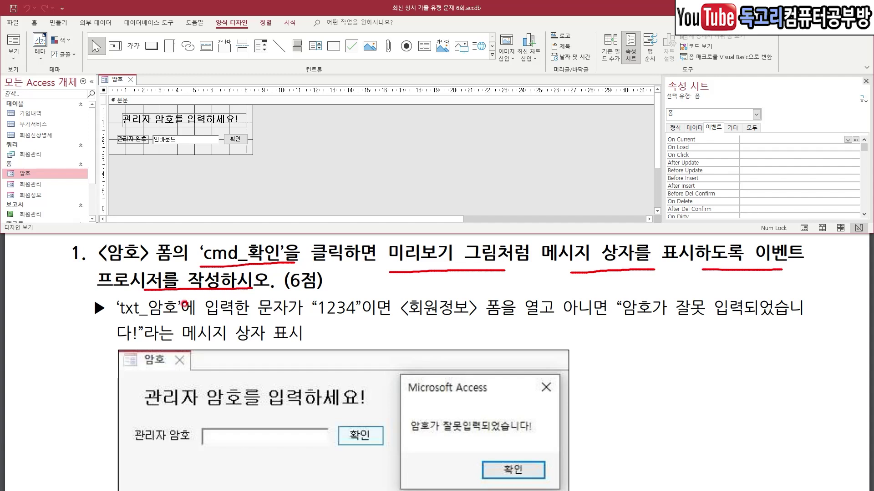
{"action": "left_click_drag", "start_coordinate": [119, 321], "coordinate": [189, 320]}
{"action": "left_click_drag", "start_coordinate": [319, 323], "coordinate": [369, 322]}
{"action": "left_click_drag", "start_coordinate": [462, 283], "coordinate": [494, 272]}
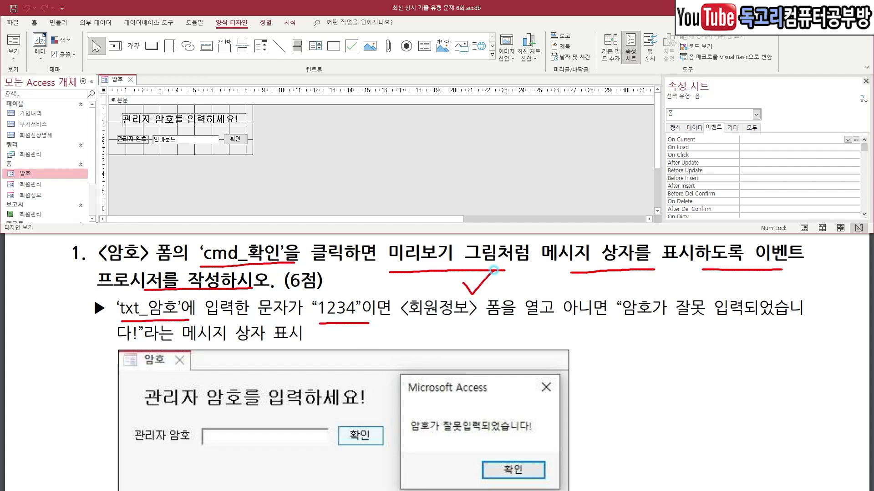
{"action": "left_click_drag", "start_coordinate": [614, 329], "coordinate": [806, 326]}
{"action": "left_click_drag", "start_coordinate": [108, 344], "coordinate": [132, 345]}
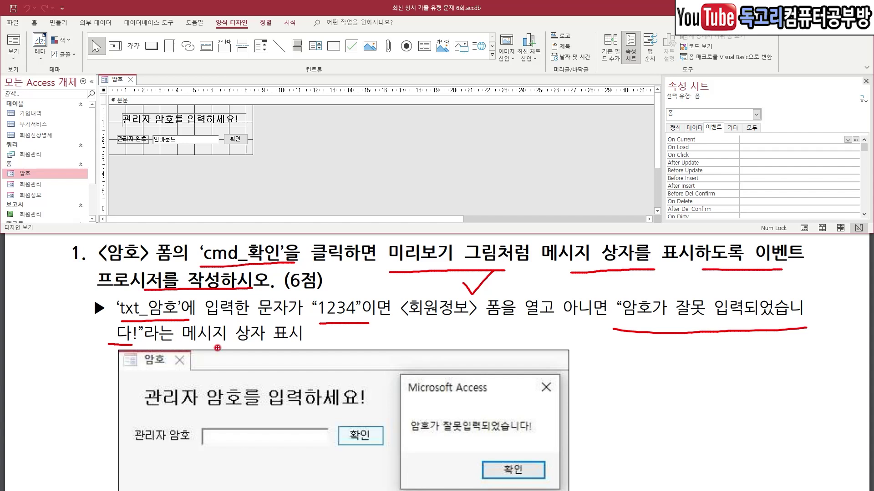
{"action": "key", "text": "Escape"}
Build an event for the cmd_확인 button using the Code Builder.
{"action": "left_click", "coordinate": [235, 141]}
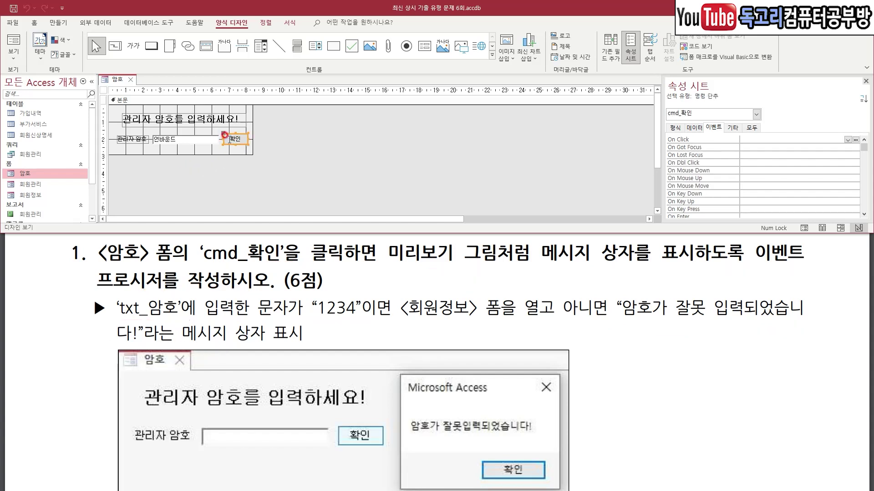
{"action": "right_click", "coordinate": [236, 139]}
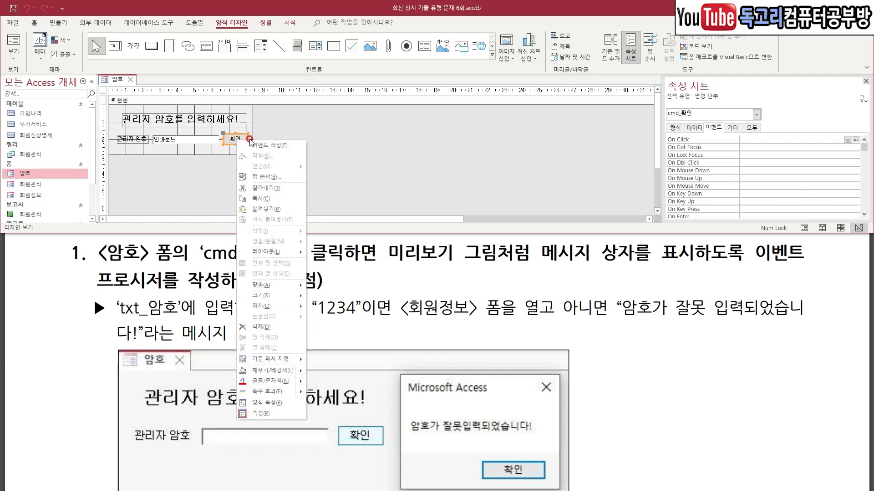
{"action": "left_click", "coordinate": [273, 145]}
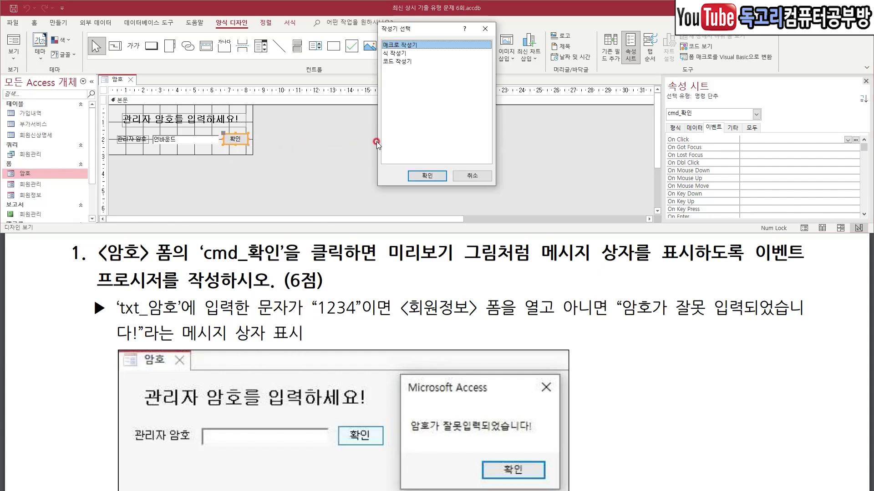
{"action": "left_click", "coordinate": [400, 61]}
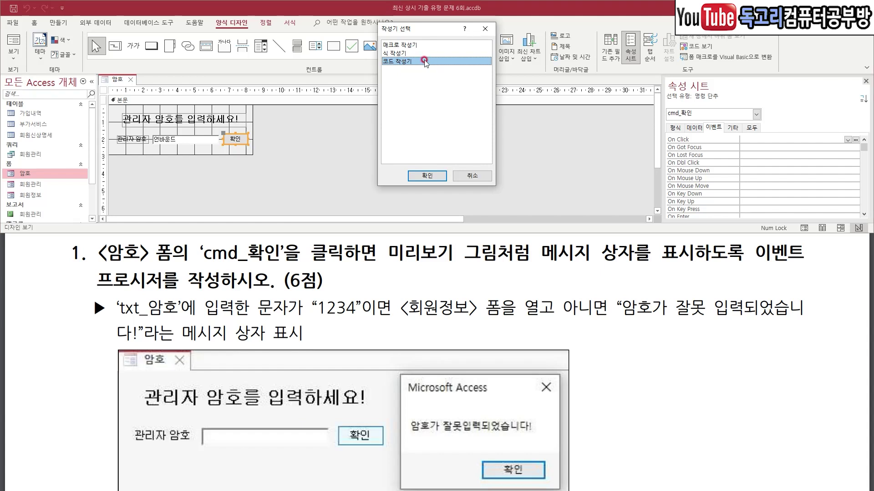
{"action": "left_click", "coordinate": [437, 175]}
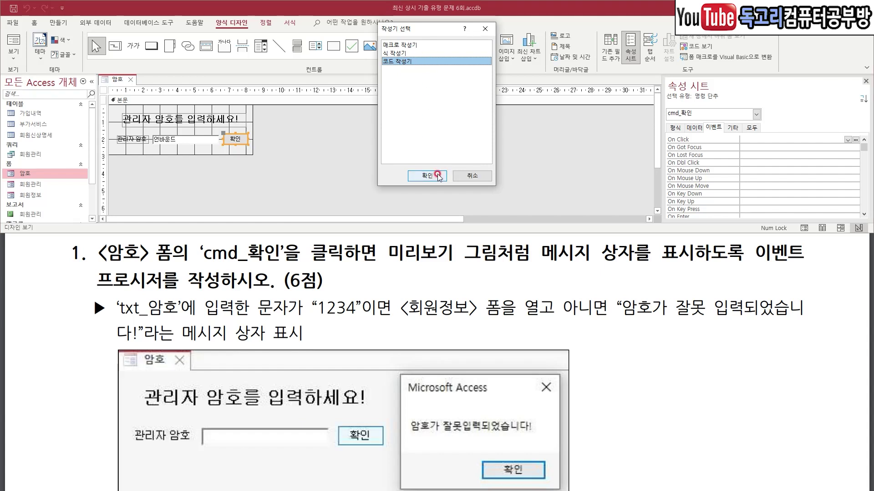
{"action": "type", "text": "If"}
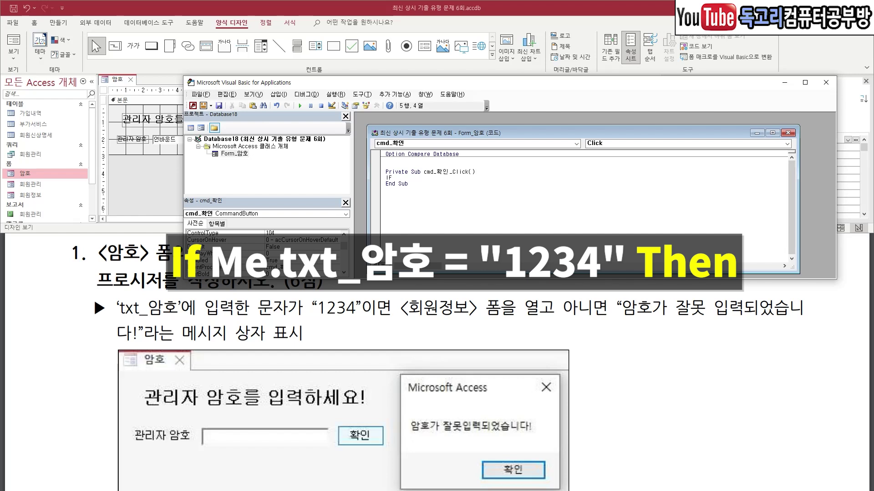
{"action": "type", "text": " ME.T"}
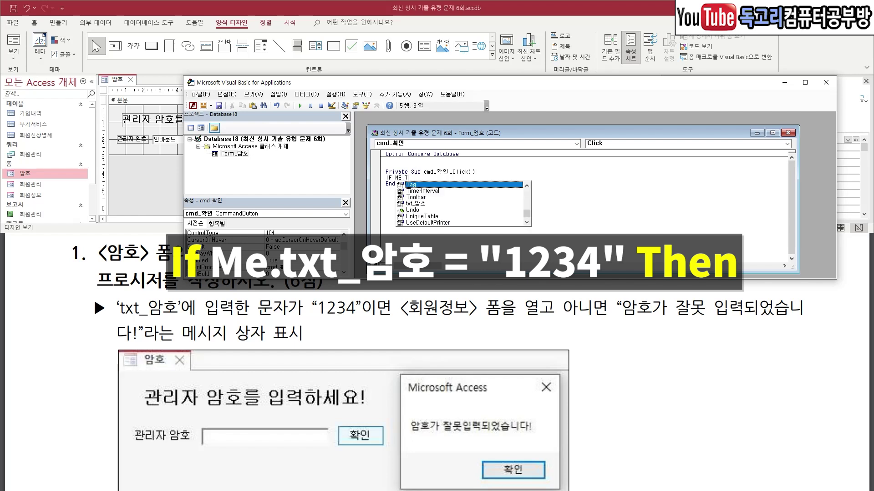
{"action": "type", "text": "XT_"}
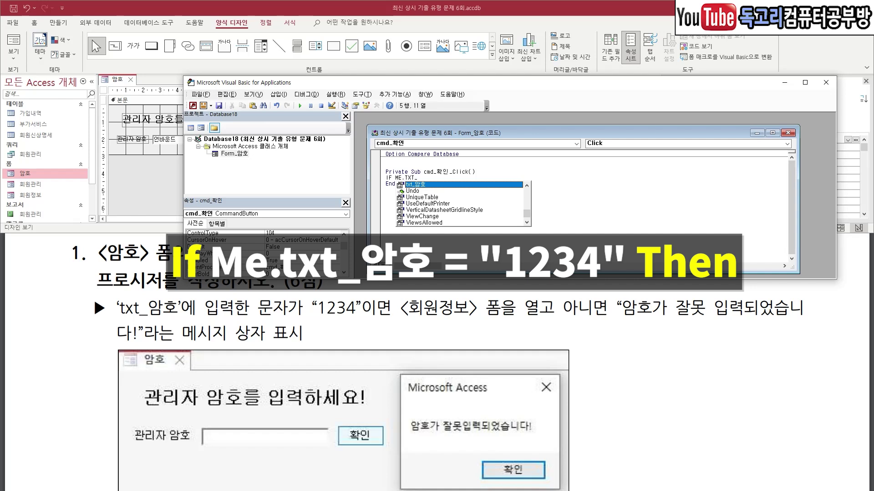
{"action": "type", "text": "암호 "}
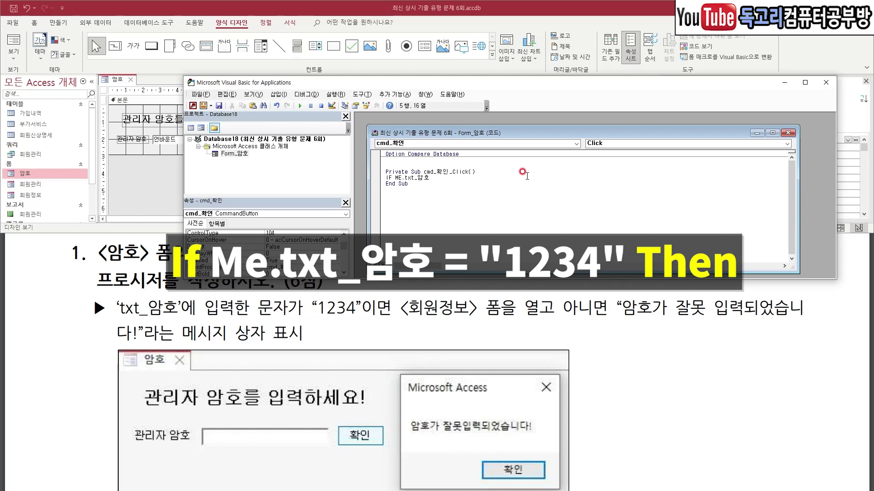
{"action": "type", "text": "= \"12"}
{"action": "type", "text": "THEN"}
{"action": "key", "text": "Return"}
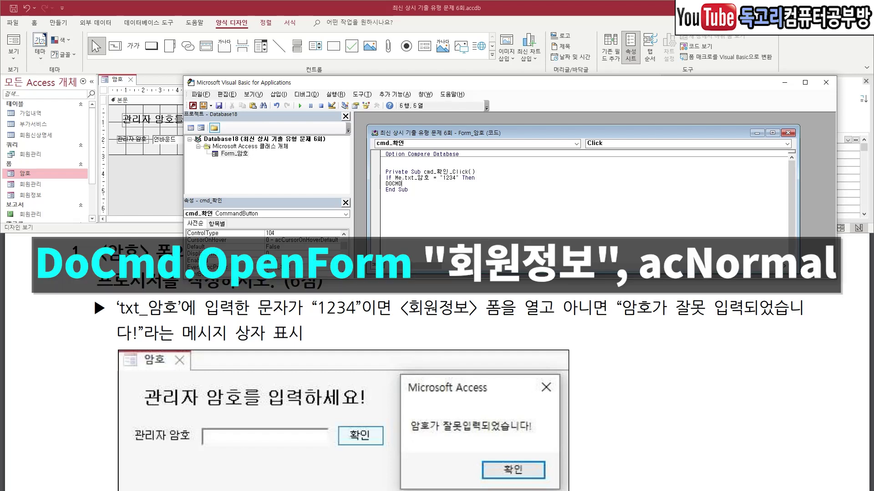
{"action": "type", "text": "."}
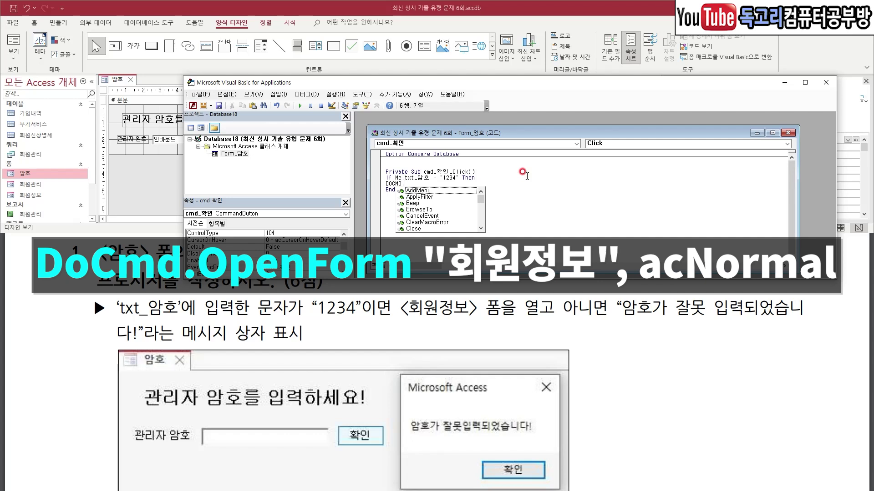
{"action": "type", "text": "OPEN"}
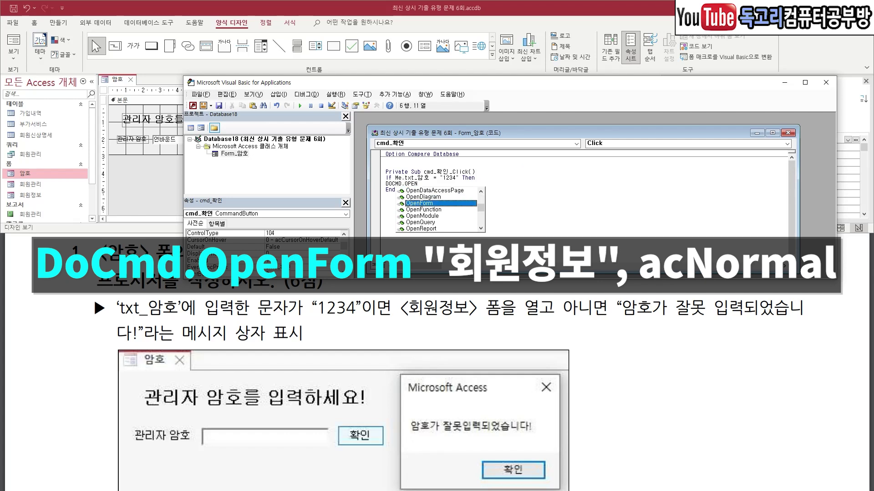
{"action": "type", "text": "F \"회원정보\", "}
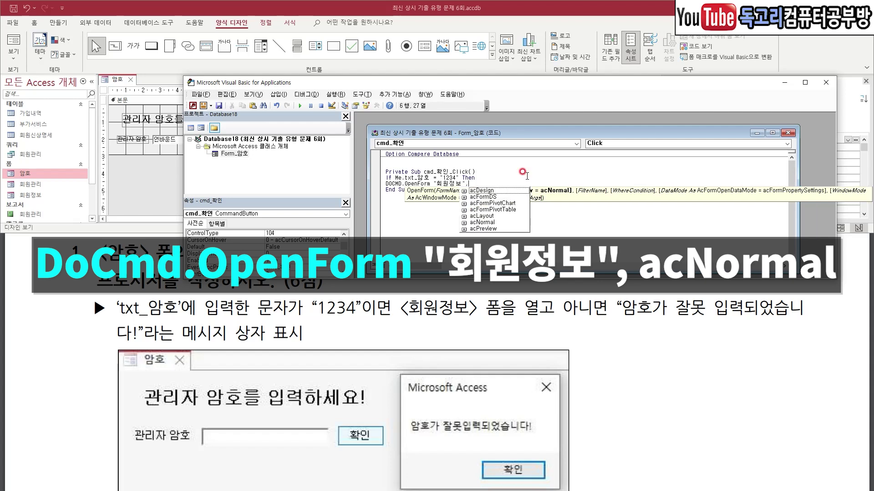
{"action": "type", "text": "AC"}
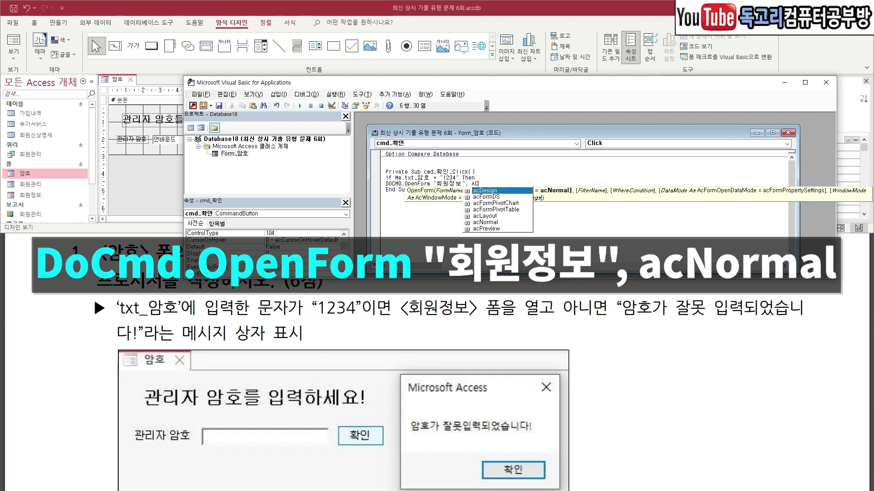
{"action": "key", "text": "Down"}
{"action": "key", "text": "Down"}
{"action": "key", "text": "Down"}
{"action": "key", "text": "Down"}
{"action": "key", "text": "Down"}
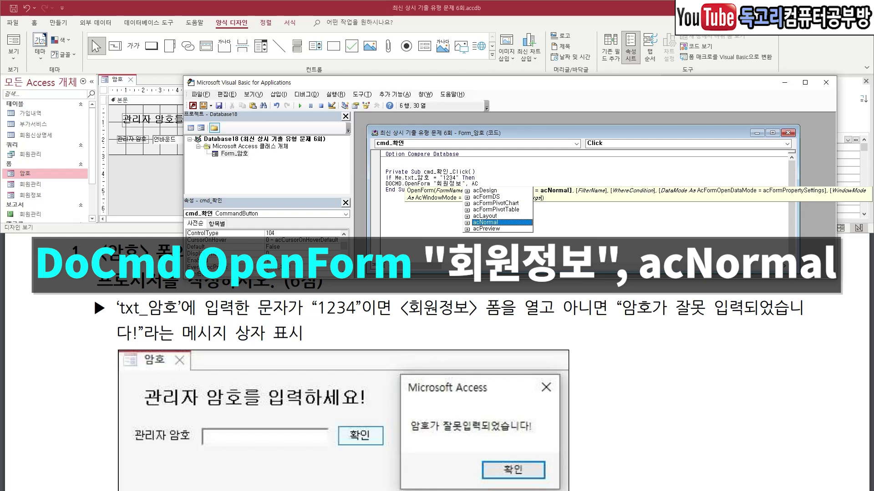
{"action": "key", "text": "Return"}
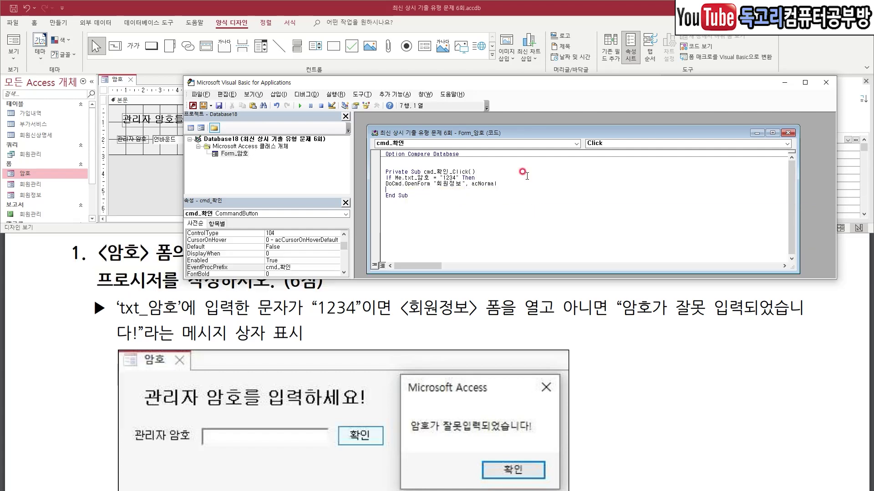
Add an Else branch showing MsgBox "암호가 잘못입력되었습니다!" and close with End If.
{"action": "type", "text": "ELSE"}
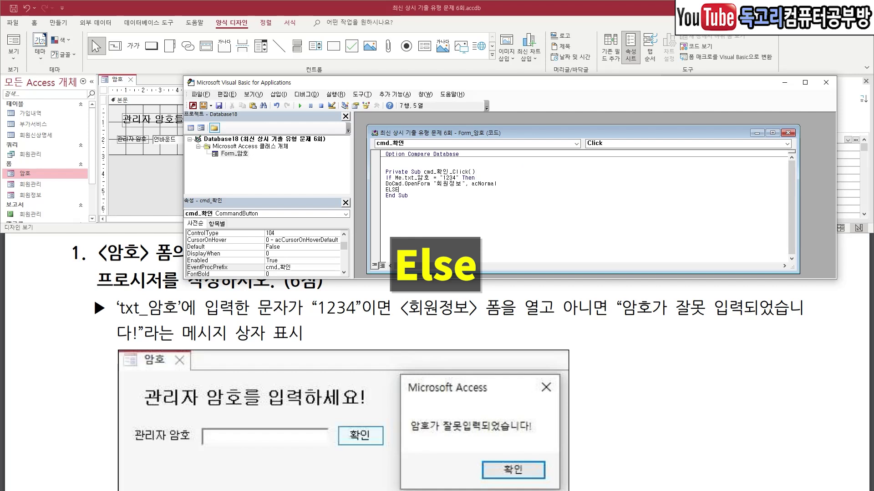
{"action": "key", "text": "Return"}
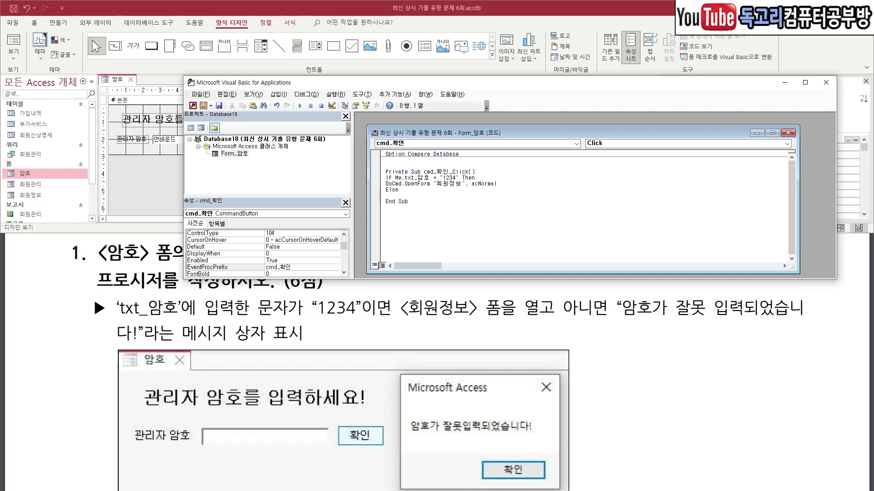
{"action": "type", "text": "MSG"}
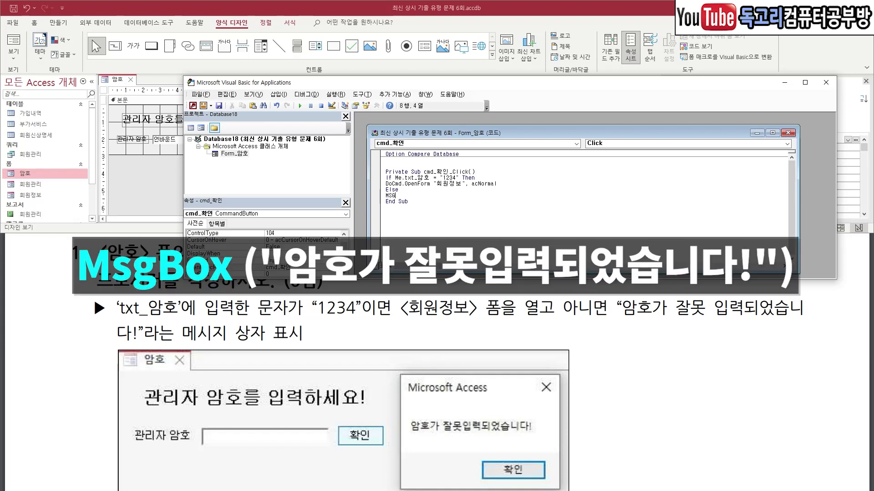
{"action": "type", "text": "BOX "}
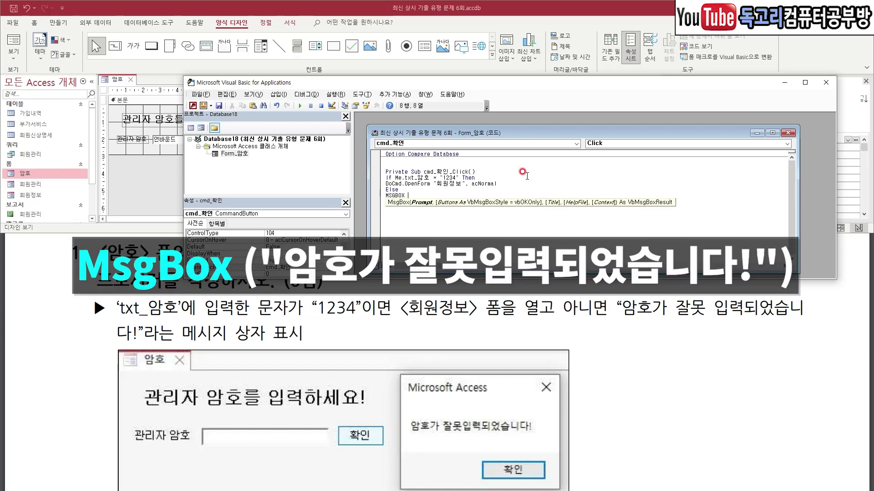
{"action": "type", "text": "(\"암호가 잘못입력되었습니다!\")"}
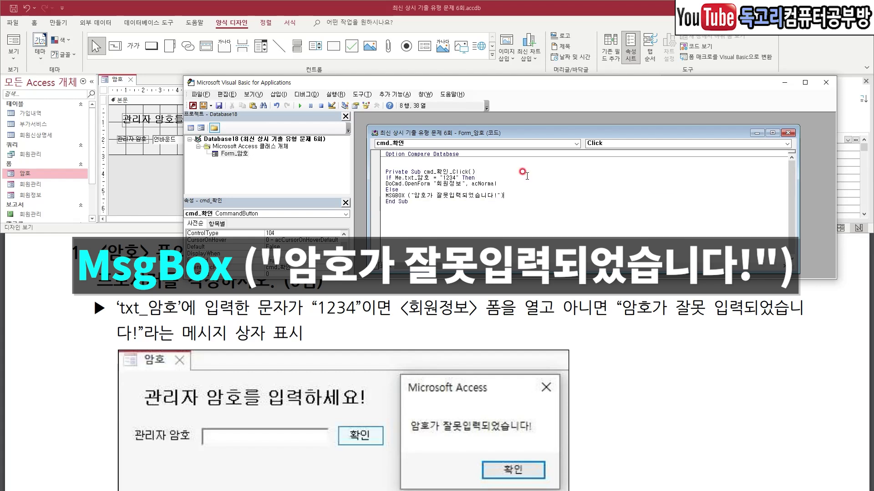
{"action": "key", "text": "Return"}
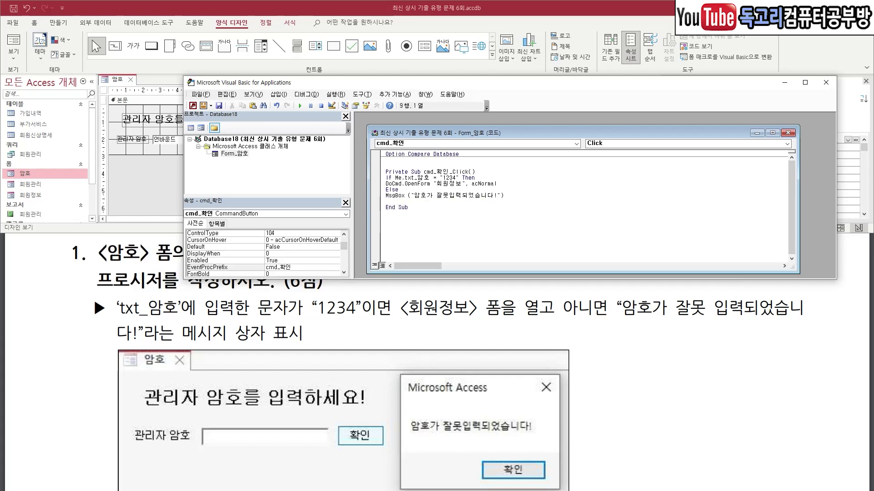
{"action": "type", "text": "ENDIF"}
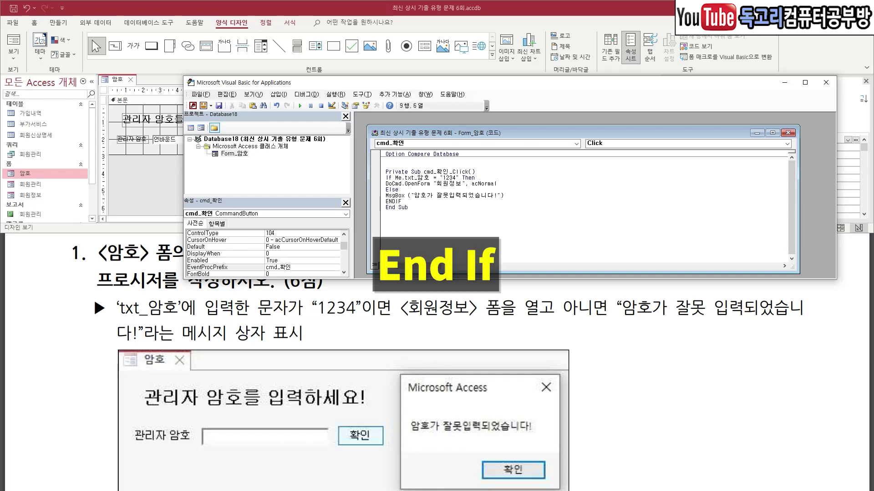
{"action": "key", "text": "Return"}
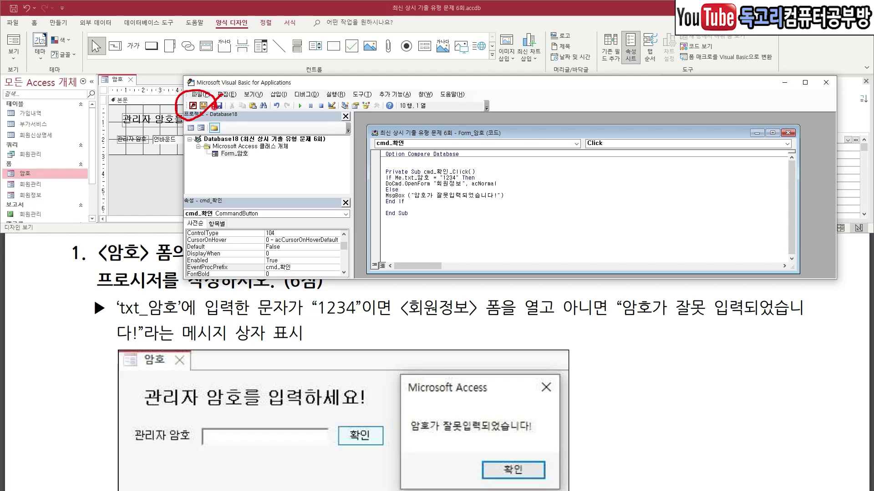
{"action": "left_click", "coordinate": [193, 105]}
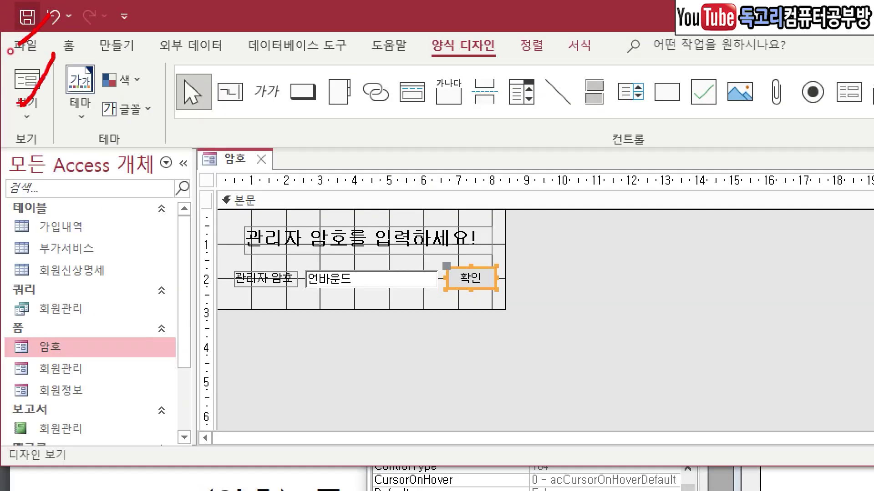
In Form view, try password 12345 to get the error, then 1234 to open 회원정보.
{"action": "left_click", "coordinate": [26, 81]}
{"action": "left_click", "coordinate": [167, 118]}
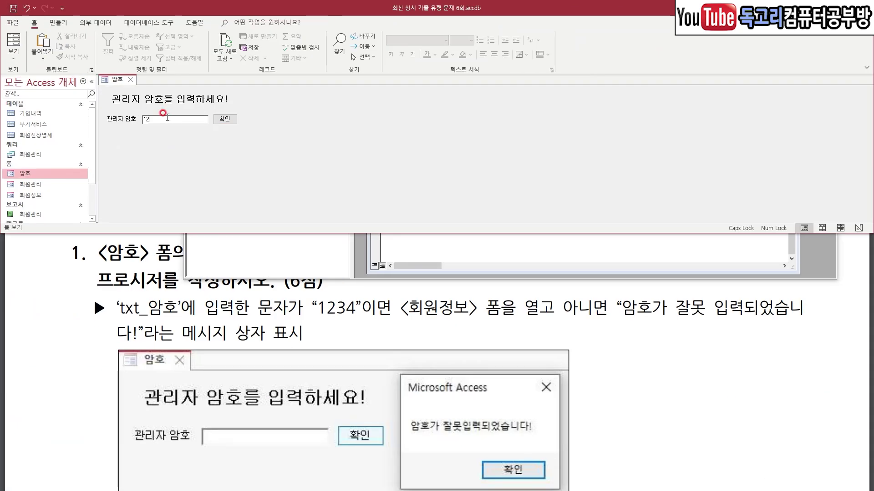
{"action": "type", "text": "12345"}
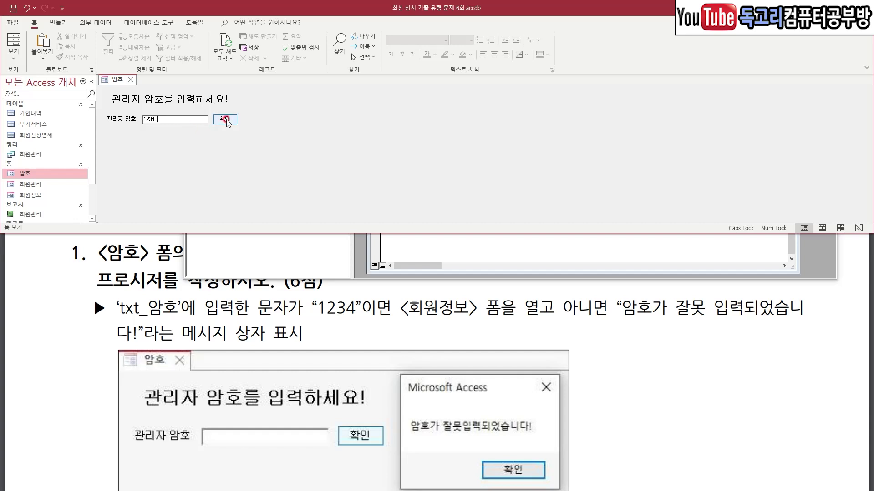
{"action": "left_click", "coordinate": [224, 119]}
{"action": "left_click_drag", "start_coordinate": [409, 188], "coordinate": [301, 145]}
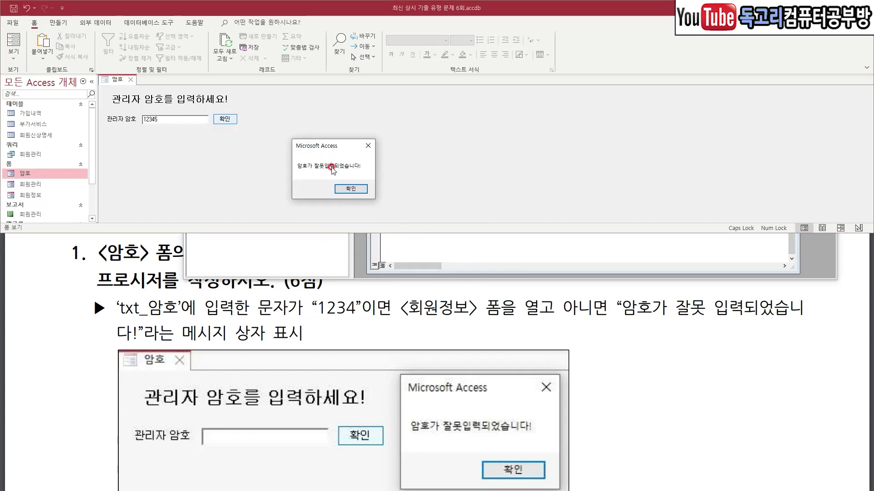
{"action": "left_click", "coordinate": [353, 189]}
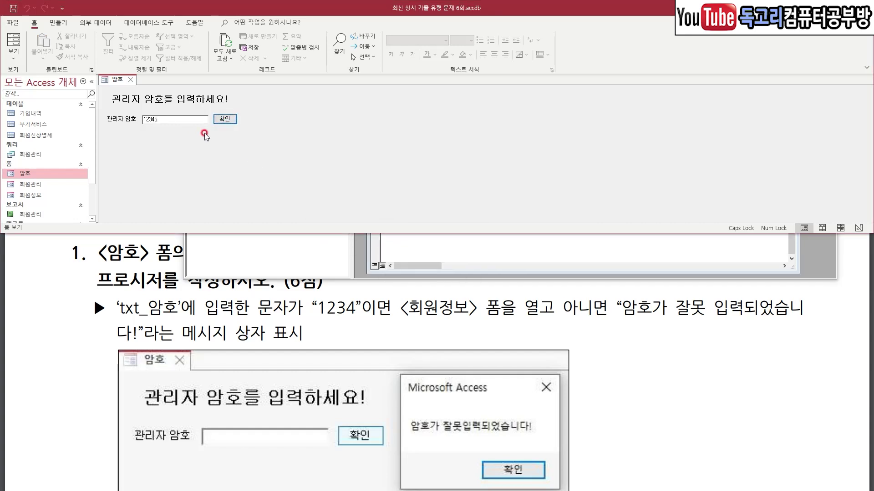
{"action": "left_click", "coordinate": [178, 119]}
{"action": "key", "text": "BackSpace"}
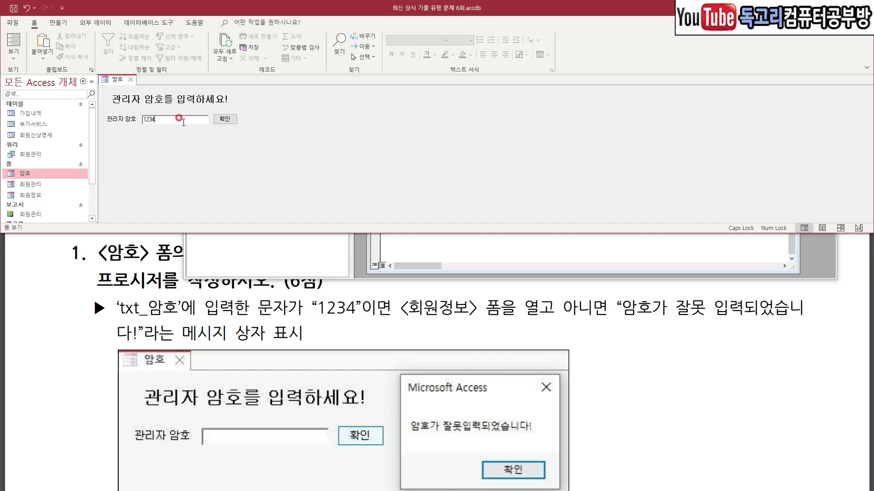
{"action": "left_click", "coordinate": [224, 119]}
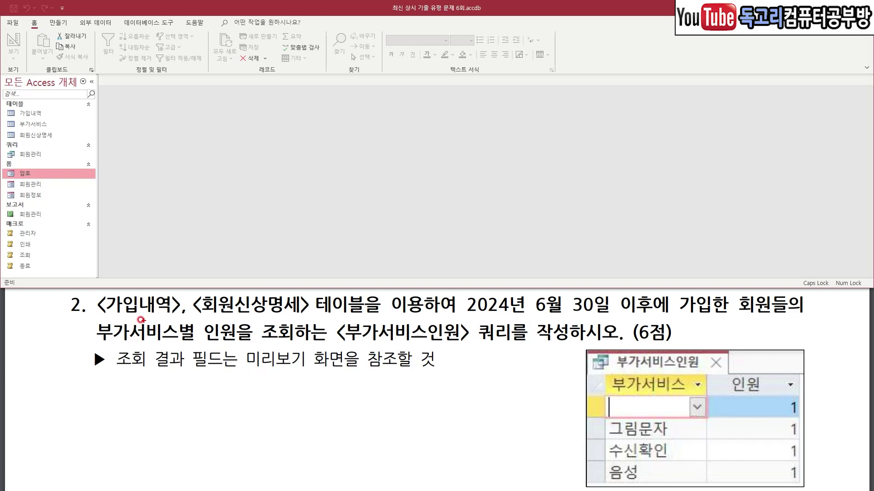
Review question 2 about the 부가서비스인원 query and show the 만들기 ribbon options.
{"action": "left_click_drag", "start_coordinate": [106, 316], "coordinate": [302, 319]}
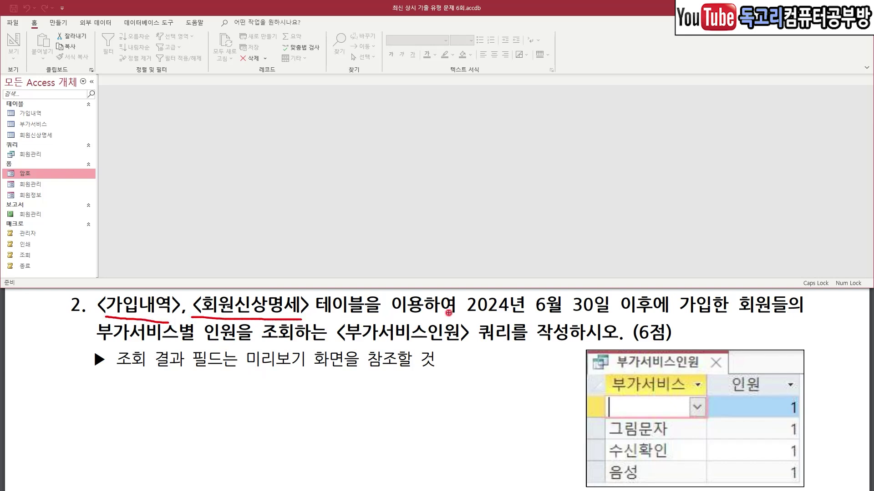
{"action": "left_click_drag", "start_coordinate": [469, 314], "coordinate": [786, 319]}
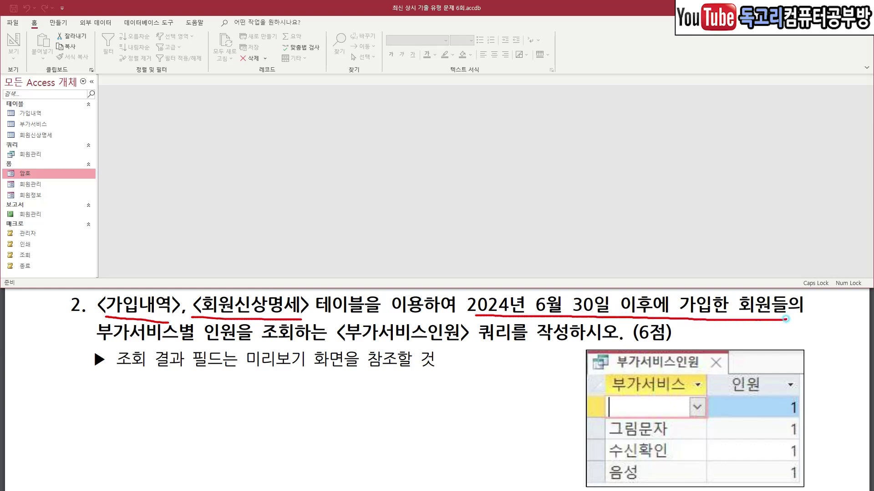
{"action": "key", "text": "e"}
{"action": "left_click_drag", "start_coordinate": [107, 344], "coordinate": [280, 345]}
{"action": "left_click_drag", "start_coordinate": [342, 346], "coordinate": [570, 348]}
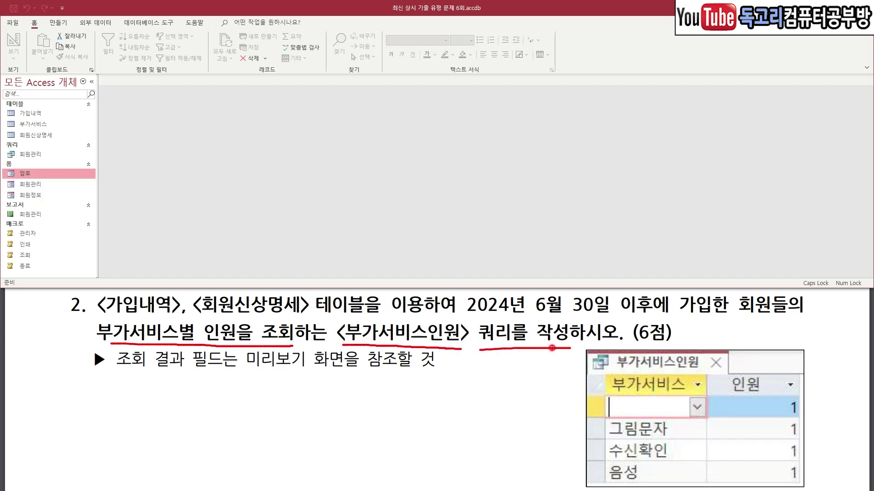
{"action": "key", "text": "e"}
{"action": "left_click", "coordinate": [58, 23]}
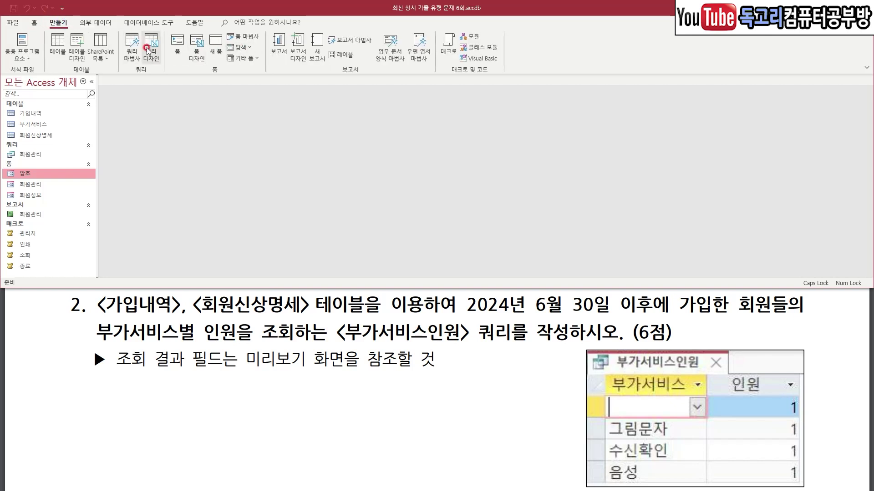
Start a new query design with the 가입내역 and 회원신상명세 tables.
{"action": "left_click", "coordinate": [149, 50]}
{"action": "double_click", "coordinate": [767, 137]}
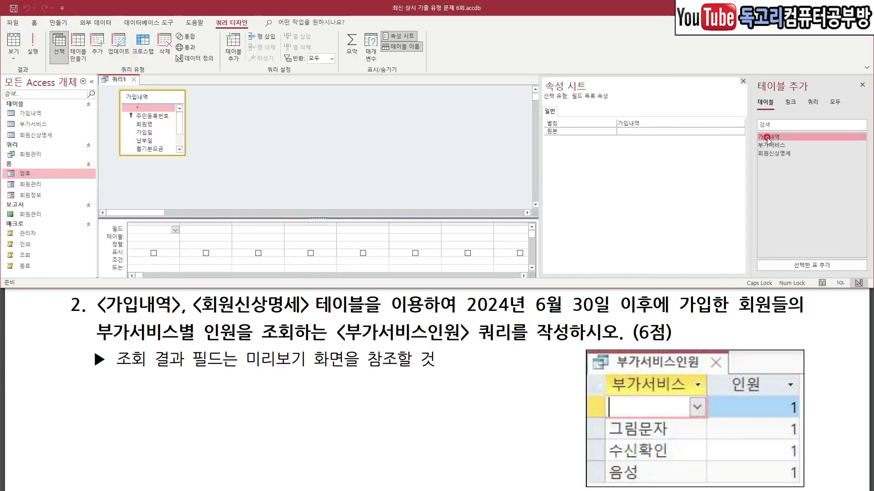
{"action": "left_click", "coordinate": [779, 154]}
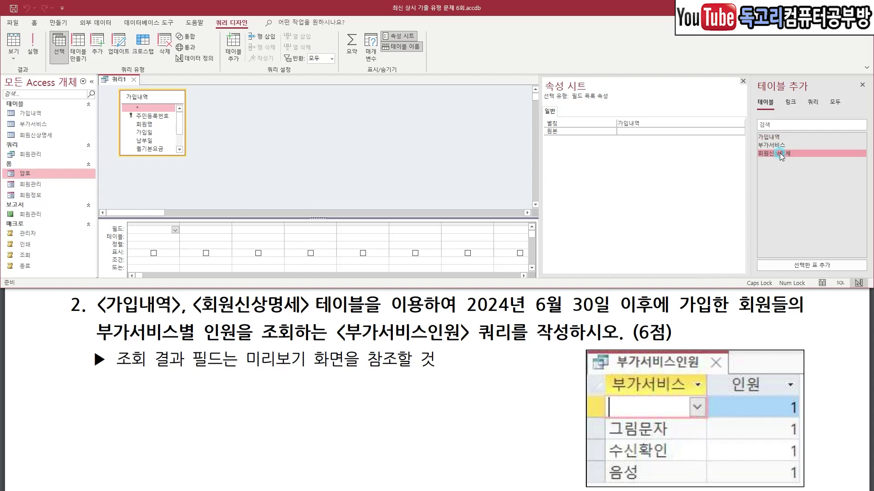
{"action": "double_click", "coordinate": [809, 154]}
{"action": "mouse_move", "coordinate": [769, 396]}
{"action": "left_mouse_down"}
{"action": "mouse_move", "coordinate": [589, 366]}
{"action": "mouse_move", "coordinate": [830, 360]}
{"action": "mouse_move", "coordinate": [769, 397]}
{"action": "left_mouse_up"}
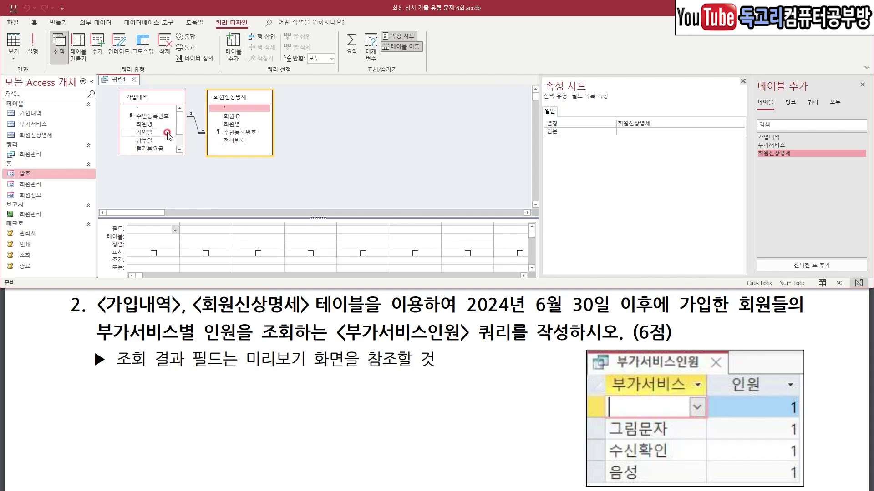
Add 가입내역's 부가서비스 and 회원명 fields to the query grid.
{"action": "scroll", "coordinate": [157, 136], "scroll_direction": "down", "scroll_amount": 1}
{"action": "left_click", "coordinate": [150, 134]}
{"action": "left_click_drag", "start_coordinate": [150, 136], "coordinate": [167, 135]}
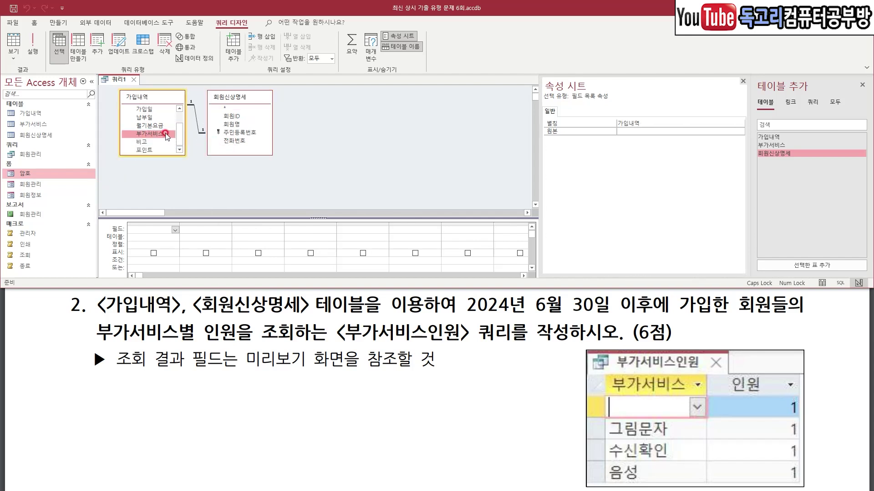
{"action": "double_click", "coordinate": [166, 135]}
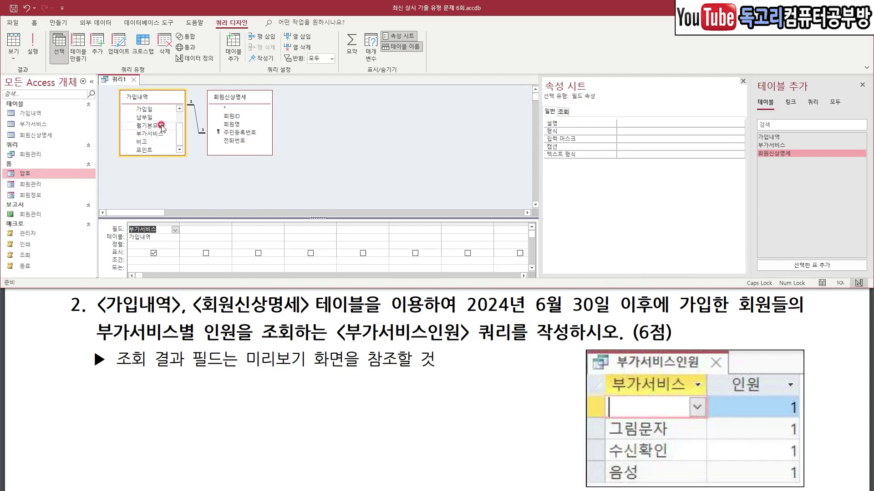
{"action": "scroll", "coordinate": [163, 129], "scroll_direction": "up", "scroll_amount": 1}
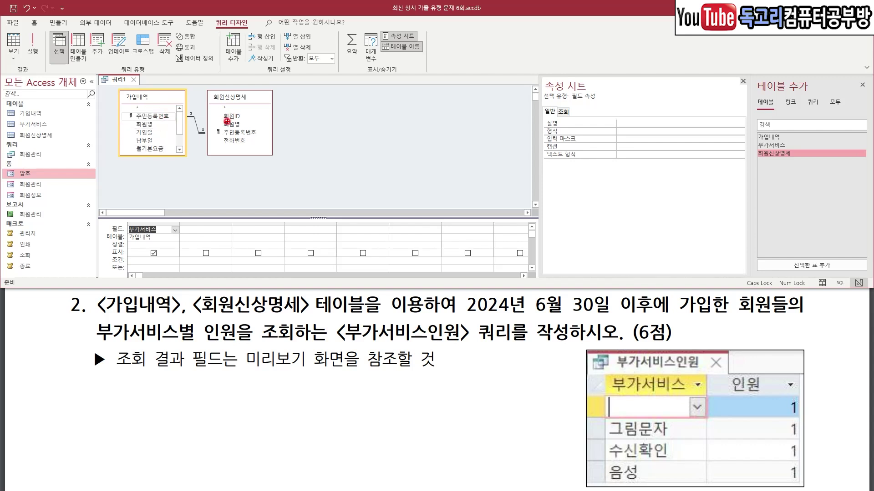
{"action": "left_click", "coordinate": [153, 126]}
{"action": "double_click", "coordinate": [153, 126]}
{"action": "mouse_move", "coordinate": [371, 64]}
{"action": "left_mouse_down"}
{"action": "mouse_move", "coordinate": [329, 60]}
{"action": "mouse_move", "coordinate": [376, 31]}
{"action": "left_mouse_up"}
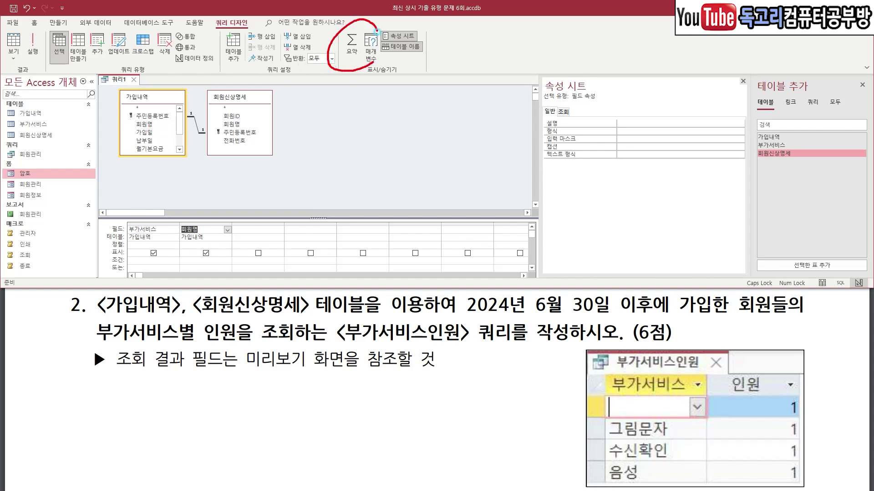
Turn on Totals and count 회원명 under the heading 인원.
{"action": "left_click", "coordinate": [355, 59]}
{"action": "left_click", "coordinate": [227, 245]}
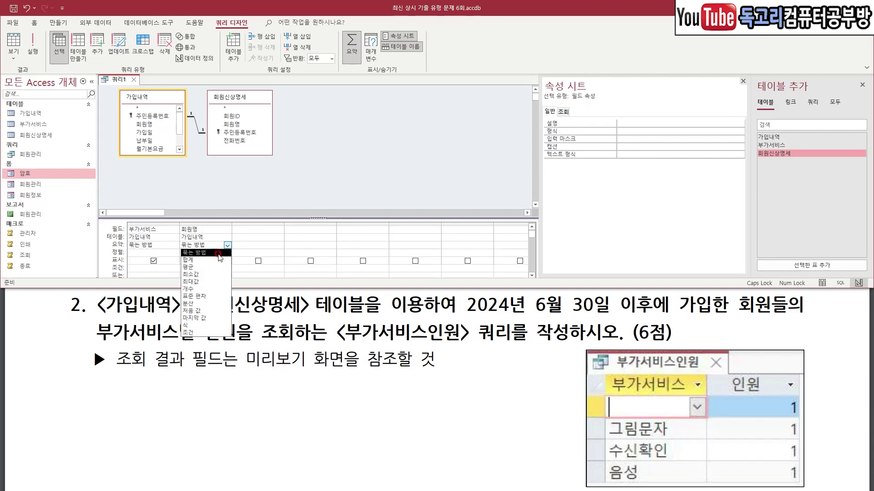
{"action": "left_click", "coordinate": [212, 289]}
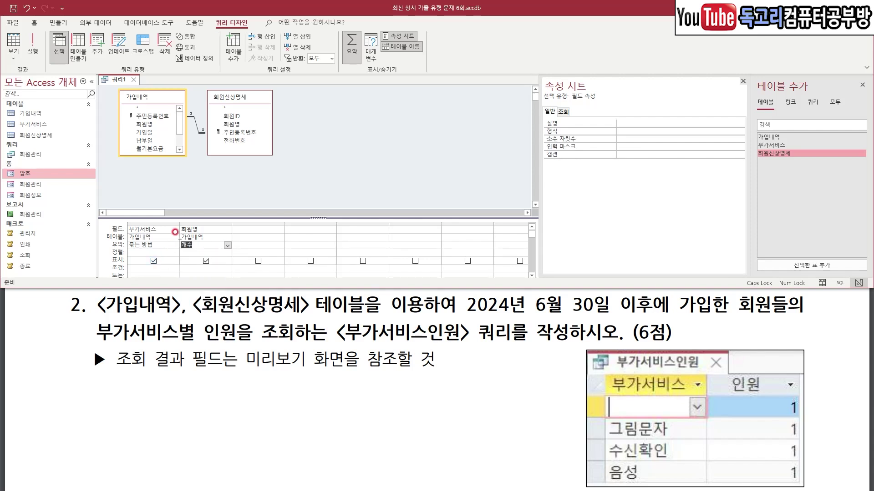
{"action": "left_click_drag", "start_coordinate": [176, 219], "coordinate": [192, 210]}
{"action": "left_click", "coordinate": [183, 230]}
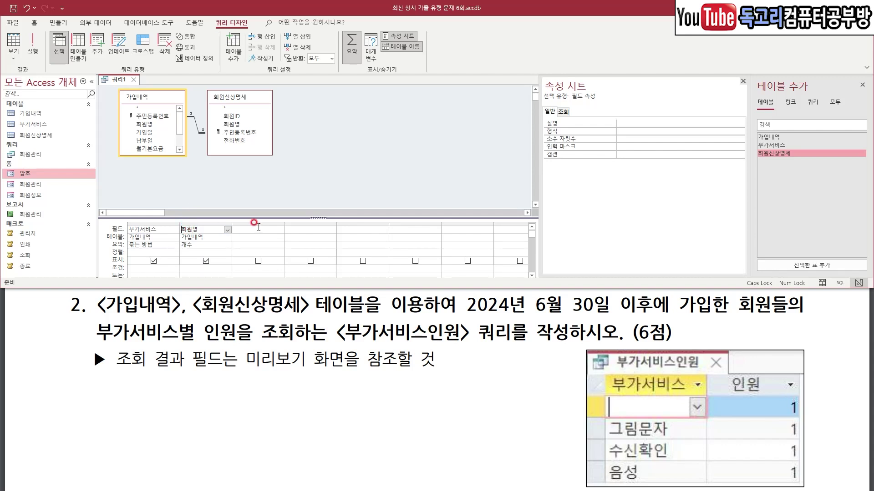
{"action": "type", "text": "인원:"}
{"action": "left_click", "coordinate": [258, 227]}
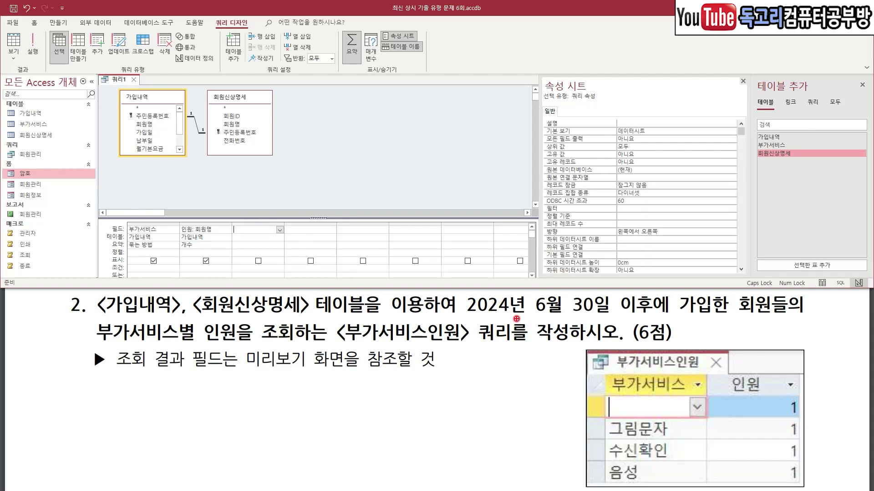
{"action": "left_click_drag", "start_coordinate": [471, 323], "coordinate": [724, 318]}
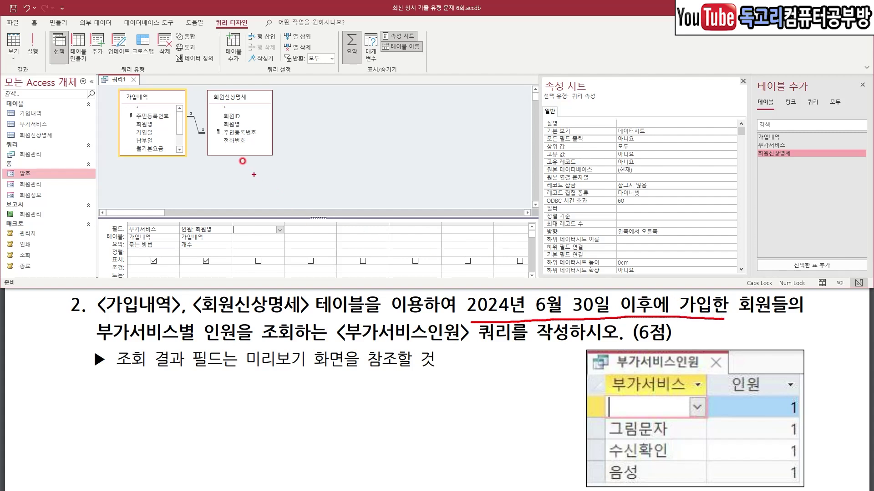
Add 가입일 from 가입내역 as a hidden third column.
{"action": "left_click", "coordinate": [161, 133]}
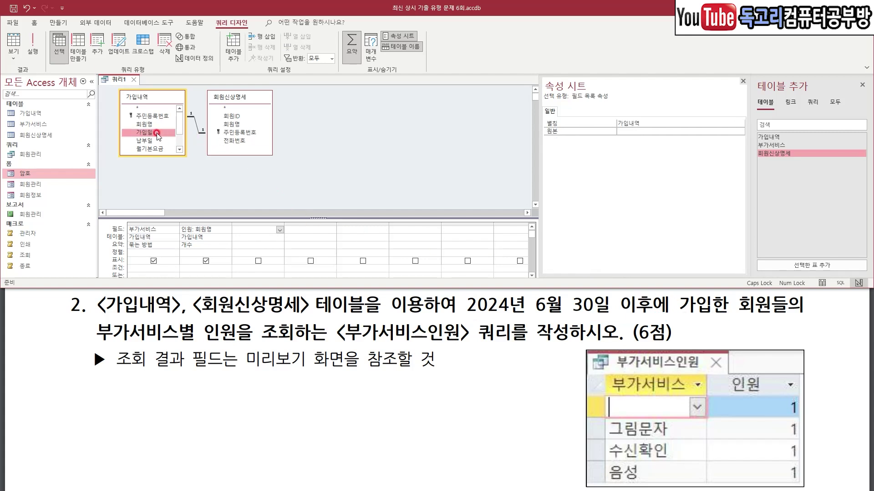
{"action": "double_click", "coordinate": [157, 132]}
{"action": "left_click", "coordinate": [258, 261]}
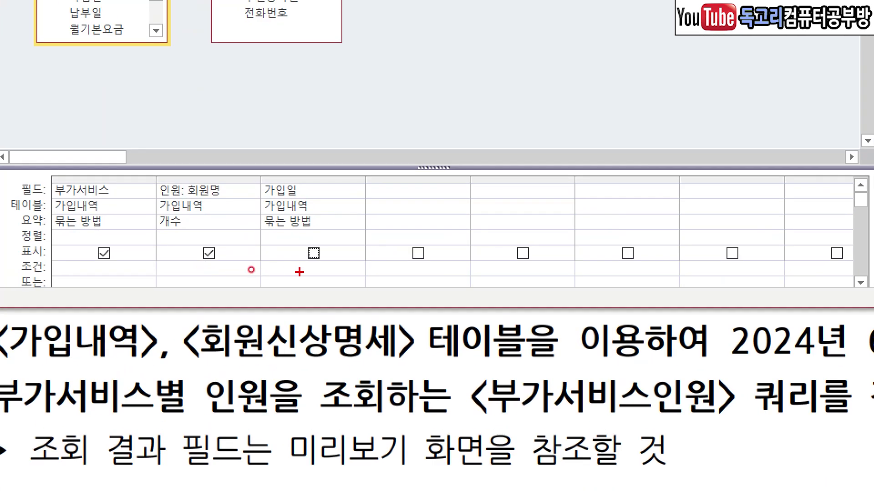
{"action": "mouse_move", "coordinate": [250, 268]}
{"action": "left_mouse_down"}
{"action": "mouse_move", "coordinate": [279, 271]}
{"action": "mouse_move", "coordinate": [290, 255]}
{"action": "left_mouse_up"}
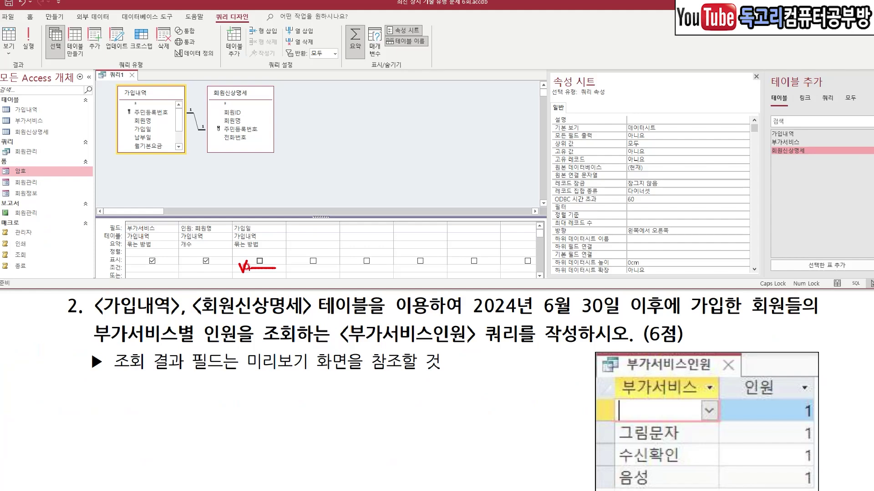
{"action": "key", "text": "Escape"}
Set 가입일's criterion to >=#2024-06-30# using the Expression Builder.
{"action": "left_click", "coordinate": [340, 266]}
{"action": "key", "text": "ctrl+F2"}
{"action": "left_click_drag", "start_coordinate": [428, 30], "coordinate": [402, 90]}
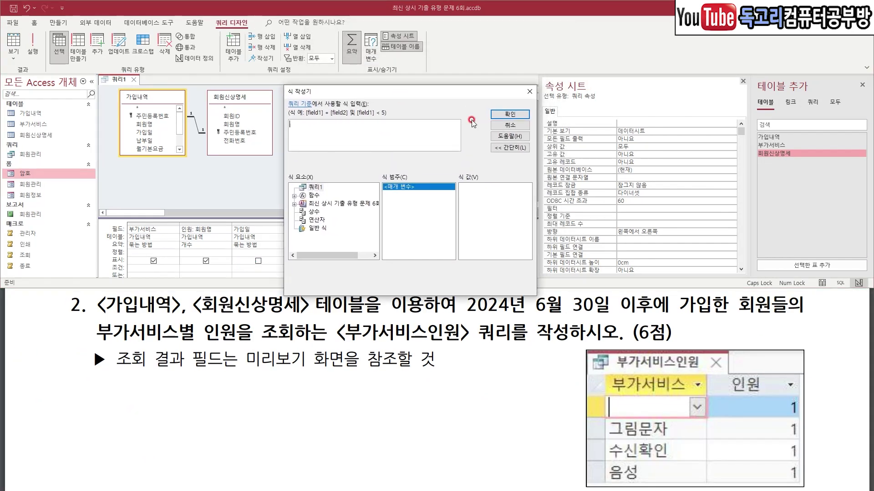
{"action": "type", "text": ">=2024-"}
{"action": "key", "text": "ctrl+1"}
{"action": "left_click", "coordinate": [439, 93]}
{"action": "mouse_move", "coordinate": [305, 131]}
{"action": "left_mouse_down"}
{"action": "mouse_move", "coordinate": [334, 133]}
{"action": "mouse_move", "coordinate": [282, 131]}
{"action": "left_mouse_up"}
{"action": "left_click_drag", "start_coordinate": [554, 102], "coordinate": [506, 139]}
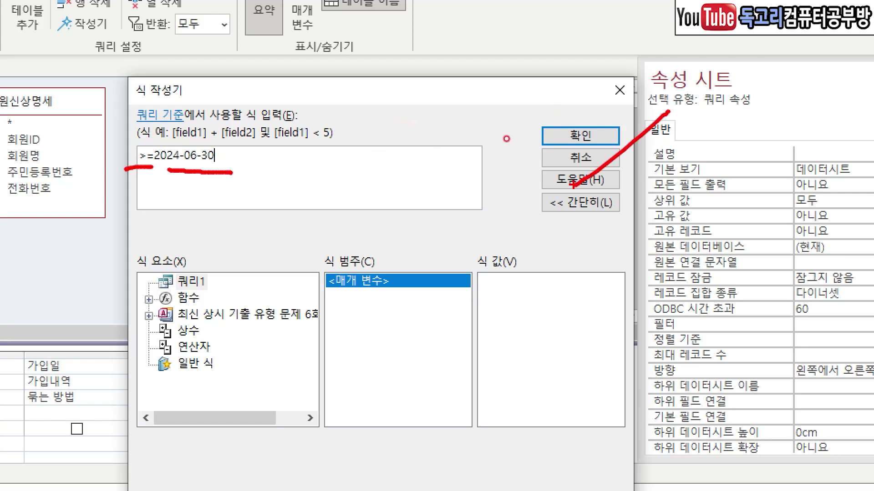
{"action": "key", "text": "Escape"}
{"action": "key", "text": "Return"}
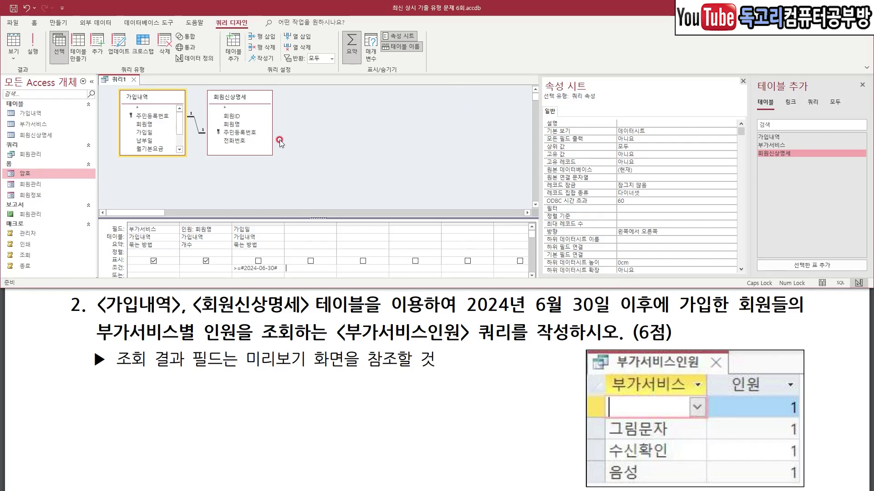
{"action": "key", "text": "ctrl+1"}
{"action": "left_click_drag", "start_coordinate": [317, 311], "coordinate": [365, 310]}
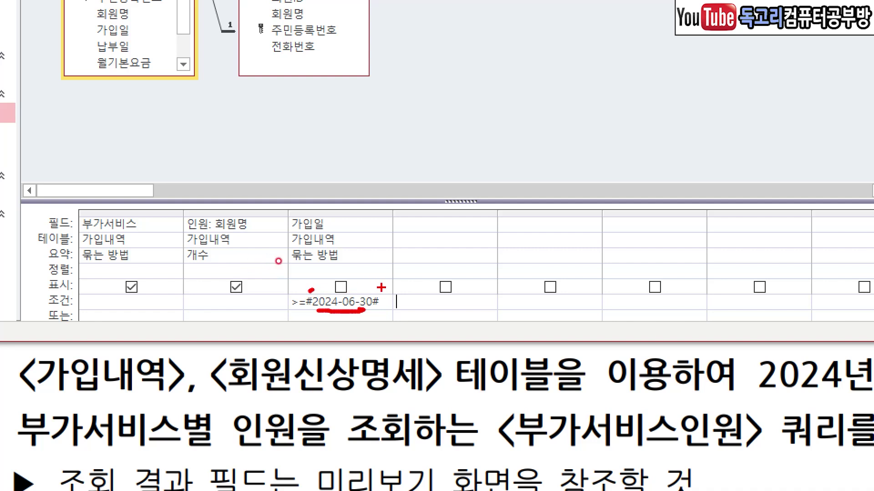
{"action": "key", "text": "Escape"}
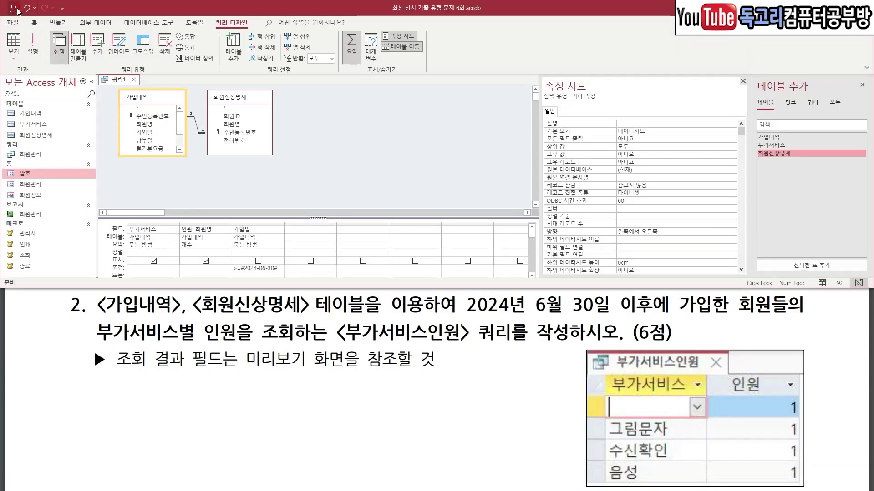
Save the query as 부가서비스인원 and run it to see the four 부가서비스 groups.
{"action": "left_click", "coordinate": [14, 9]}
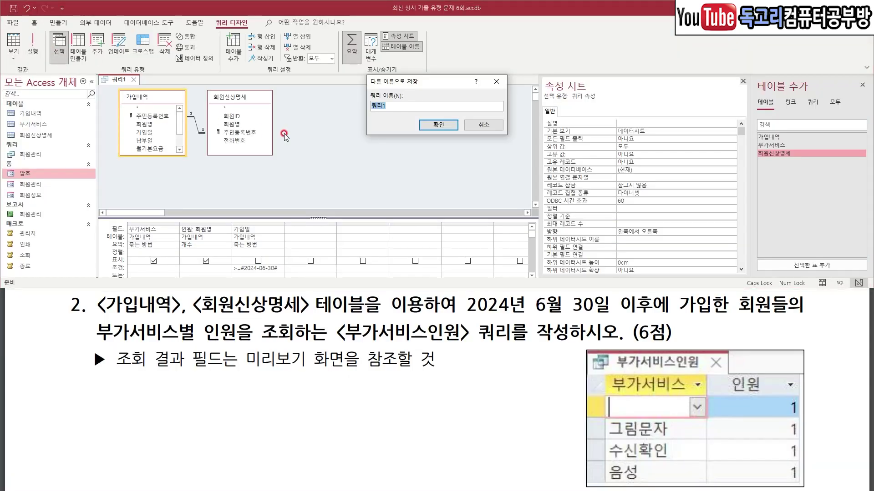
{"action": "type", "text": "부가서비스인원"}
{"action": "left_click", "coordinate": [438, 124]}
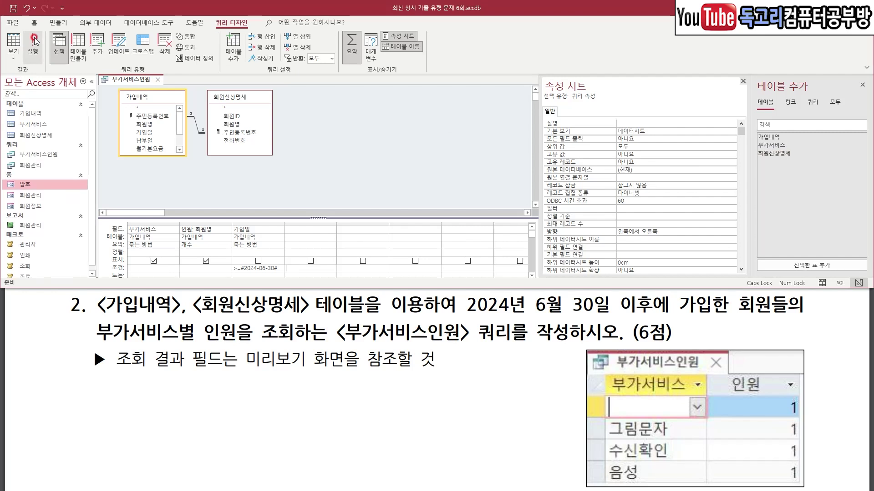
{"action": "left_click", "coordinate": [34, 41]}
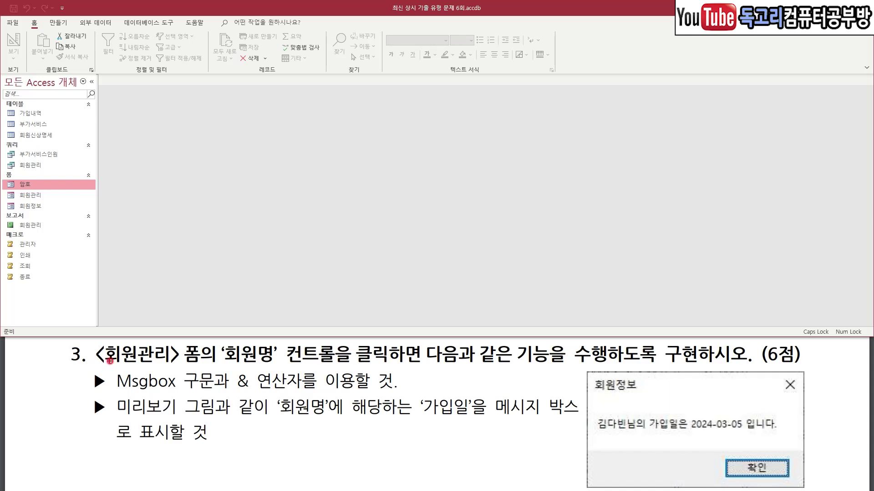
Close the 부가서비스인원 results and review question 3 about the 회원명 click MsgBox.
{"action": "mouse_move", "coordinate": [105, 358]}
{"action": "left_mouse_down"}
{"action": "mouse_move", "coordinate": [312, 368]}
{"action": "mouse_move", "coordinate": [347, 363]}
{"action": "mouse_move", "coordinate": [341, 357]}
{"action": "mouse_move", "coordinate": [396, 334]}
{"action": "mouse_move", "coordinate": [397, 362]}
{"action": "left_mouse_up"}
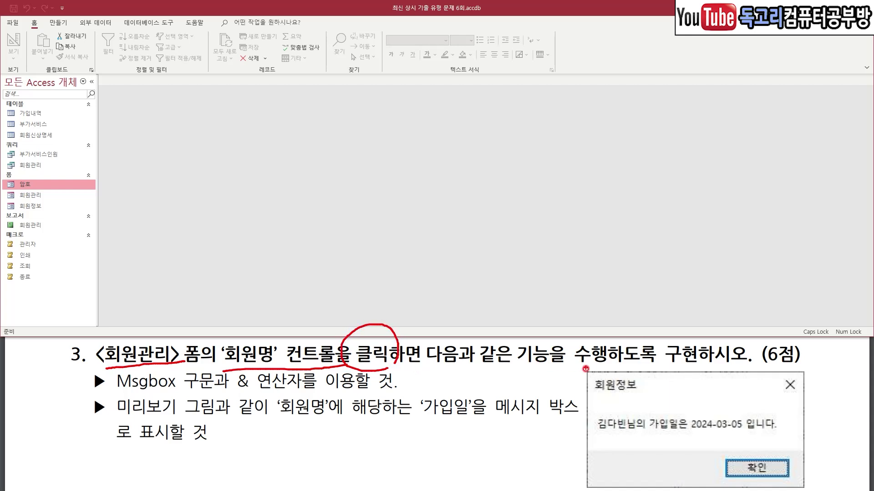
{"action": "left_click_drag", "start_coordinate": [145, 391], "coordinate": [332, 392]}
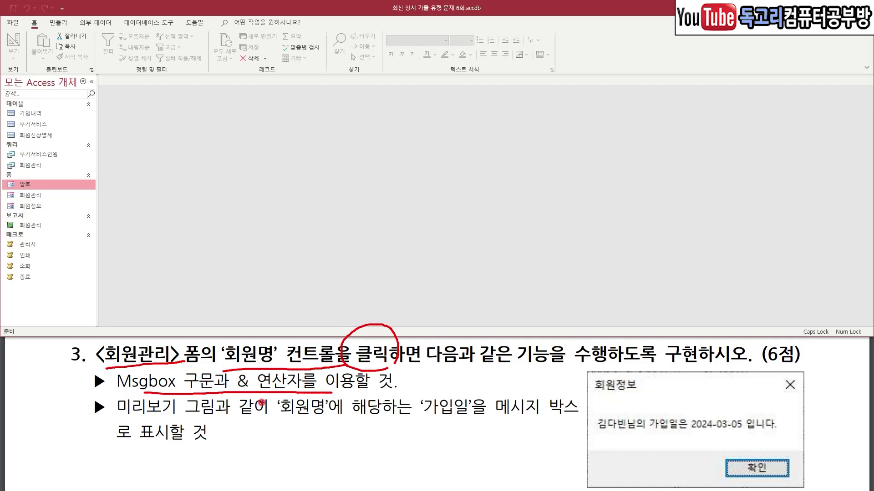
{"action": "left_click_drag", "start_coordinate": [272, 423], "coordinate": [362, 424]}
{"action": "mouse_move", "coordinate": [424, 427]}
{"action": "left_mouse_down"}
{"action": "mouse_move", "coordinate": [442, 427]}
{"action": "mouse_move", "coordinate": [412, 382]}
{"action": "mouse_move", "coordinate": [421, 429]}
{"action": "left_mouse_up"}
{"action": "left_click_drag", "start_coordinate": [495, 432], "coordinate": [580, 430]}
{"action": "left_click_drag", "start_coordinate": [109, 454], "coordinate": [251, 451]}
{"action": "left_click_drag", "start_coordinate": [588, 445], "coordinate": [758, 439]}
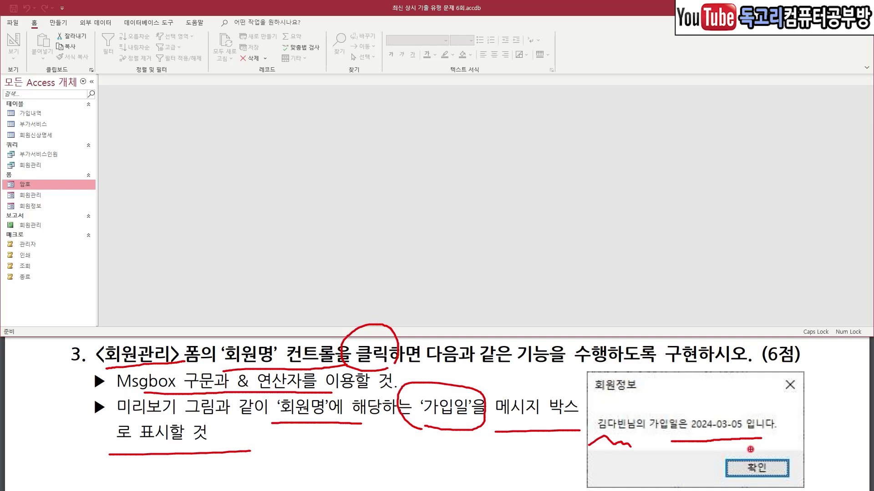
{"action": "key", "text": "Escape"}
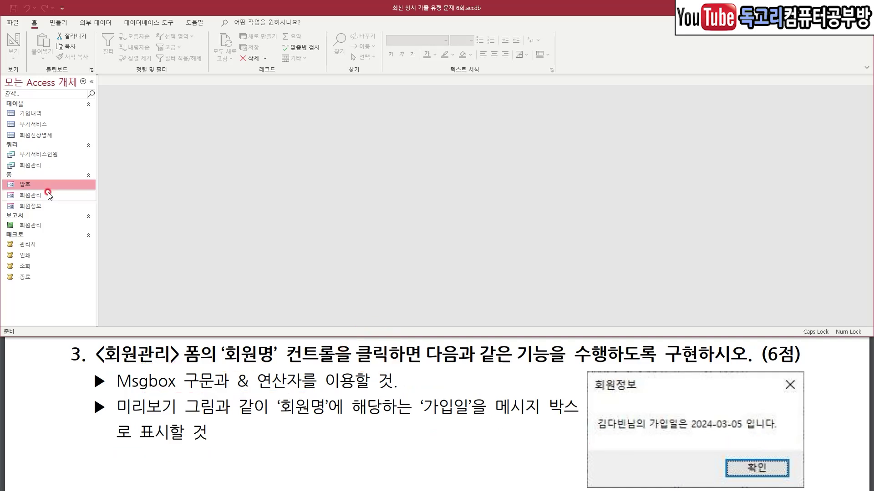
Open 회원관리 in Design View and create a code-builder On Click event for 회원명.
{"action": "left_click", "coordinate": [30, 195]}
{"action": "right_click", "coordinate": [46, 195]}
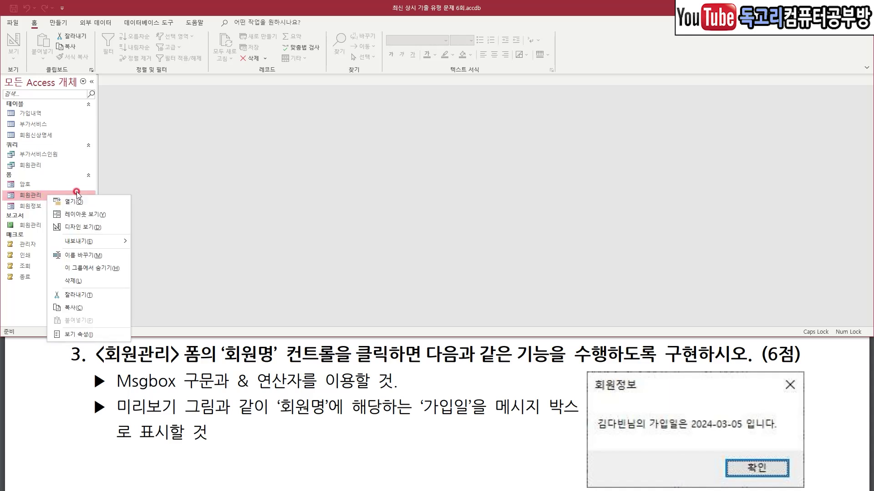
{"action": "left_click", "coordinate": [95, 227]}
{"action": "left_click", "coordinate": [173, 191]}
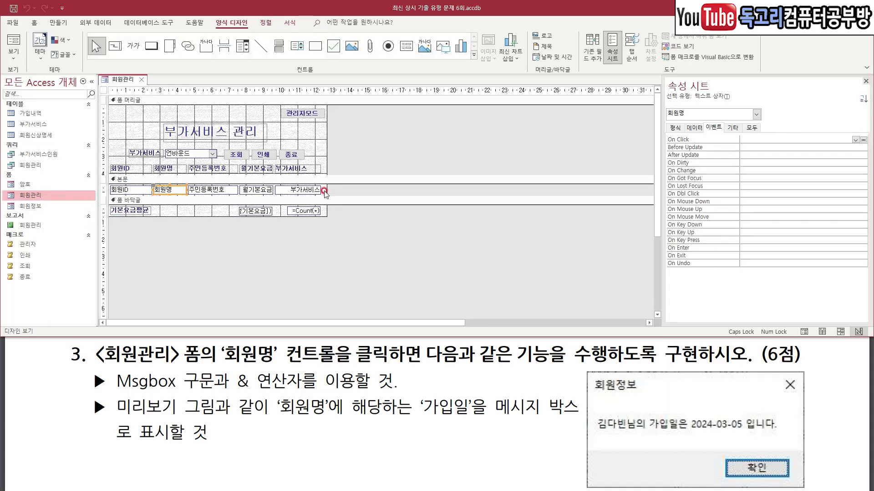
{"action": "left_click", "coordinate": [775, 139]}
{"action": "left_click_drag", "start_coordinate": [771, 135], "coordinate": [790, 128]}
{"action": "mouse_move", "coordinate": [868, 148]}
{"action": "left_mouse_down"}
{"action": "mouse_move", "coordinate": [863, 126]}
{"action": "mouse_move", "coordinate": [870, 151]}
{"action": "left_mouse_up"}
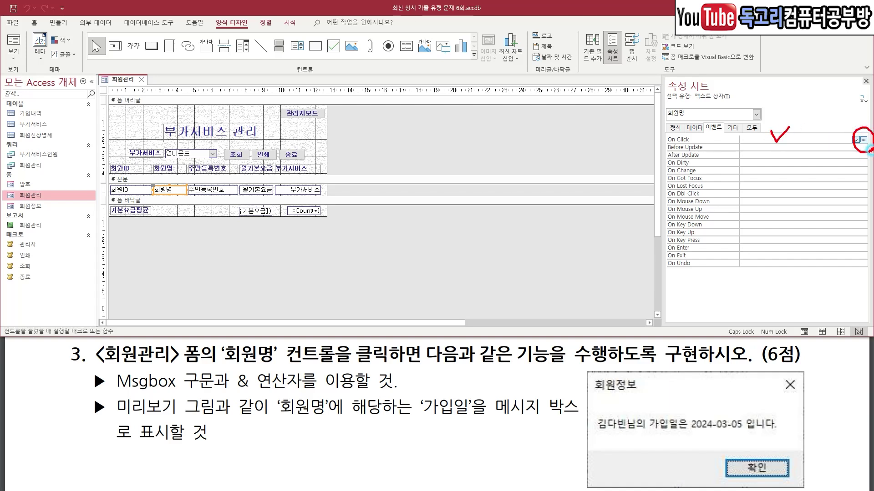
{"action": "left_click", "coordinate": [863, 140]}
{"action": "left_click", "coordinate": [389, 96]}
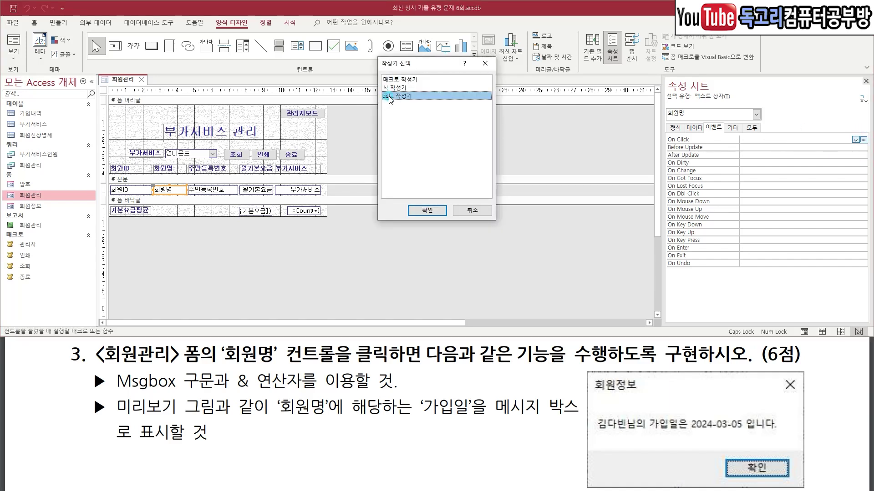
{"action": "left_click", "coordinate": [427, 210]}
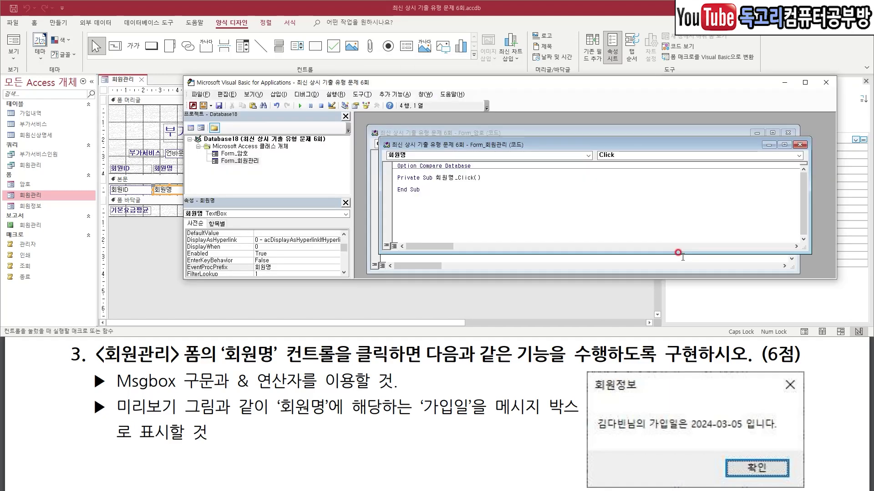
Write the MsgBox line showing 회원명 and 가입일 with the title "회원정보".
{"action": "type", "text": "MSGBOX "}
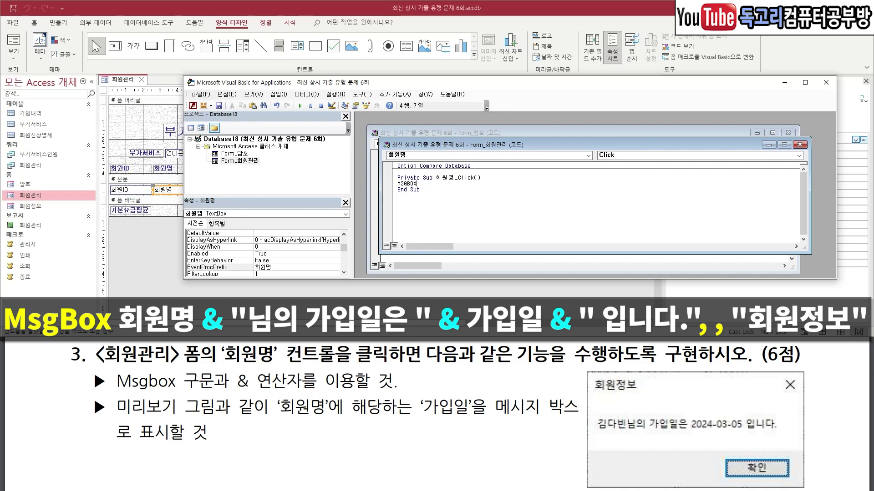
{"action": "type", "text": "회원명"}
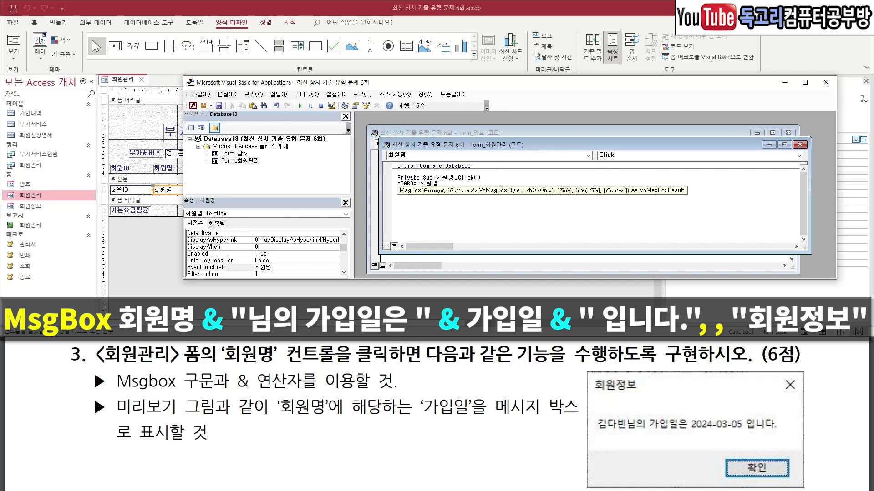
{"action": "type", "text": " & "}
{"action": "type", "text": "\"SL"}
{"action": "type", "text": "의 "}
{"action": "type", "text": "ㄴ"}
{"action": "type", "text": "가입일은 \"& 가입일"}
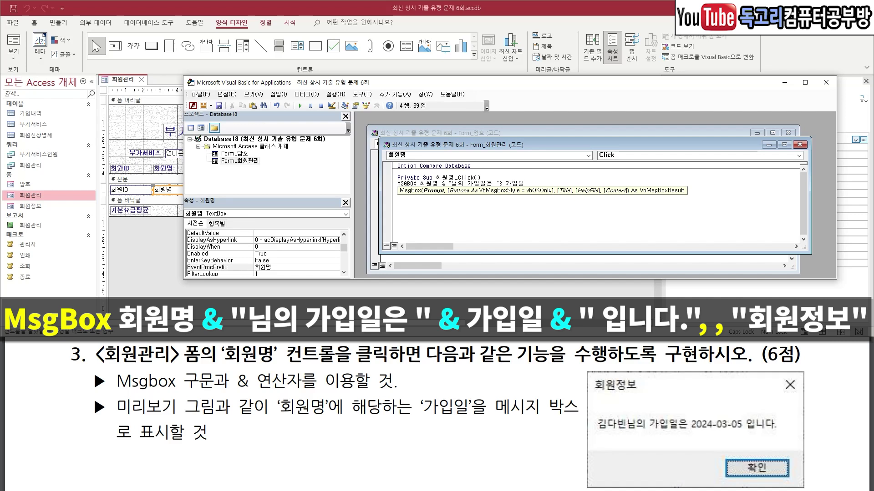
{"action": "type", "text": " &"}
{"action": "type", "text": " 회"}
{"action": "type", "text": "입니다."}
{"action": "type", "text": ", "}
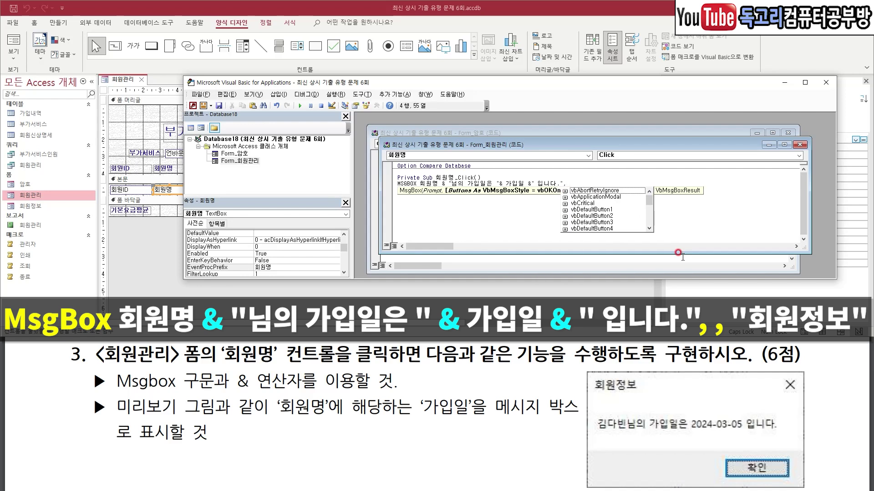
{"action": "type", "text": ","}
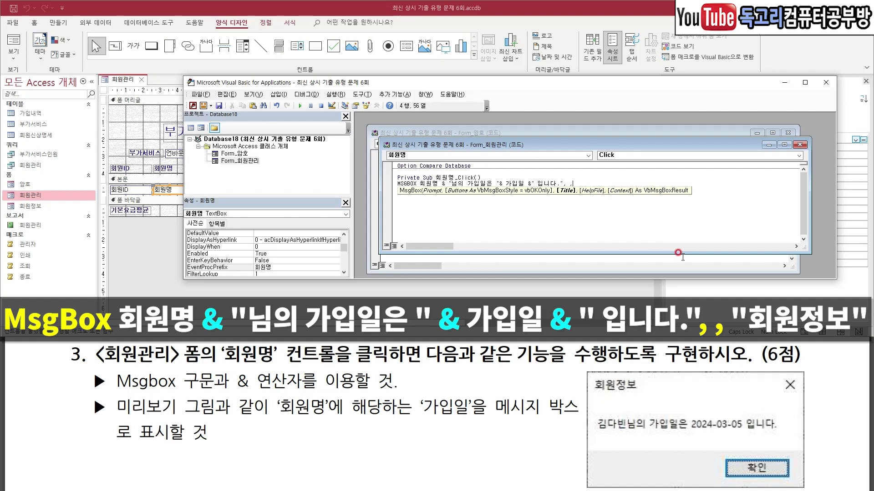
{"action": "type", "text": "\""}
{"action": "type", "text": "원정보\""}
{"action": "key", "text": "Return"}
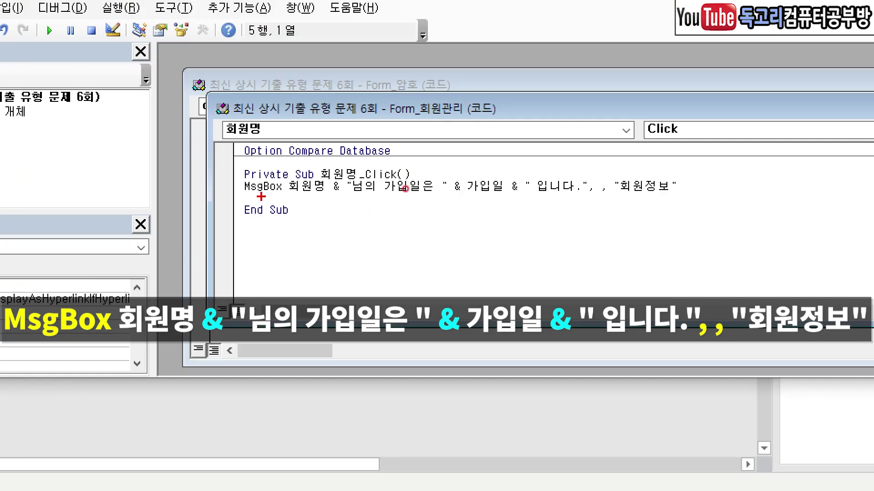
{"action": "left_click_drag", "start_coordinate": [397, 189], "coordinate": [411, 190]}
{"action": "left_click_drag", "start_coordinate": [299, 198], "coordinate": [591, 201]}
{"action": "mouse_move", "coordinate": [634, 158]}
{"action": "left_mouse_down"}
{"action": "mouse_move", "coordinate": [643, 166]}
{"action": "mouse_move", "coordinate": [668, 156]}
{"action": "left_mouse_up"}
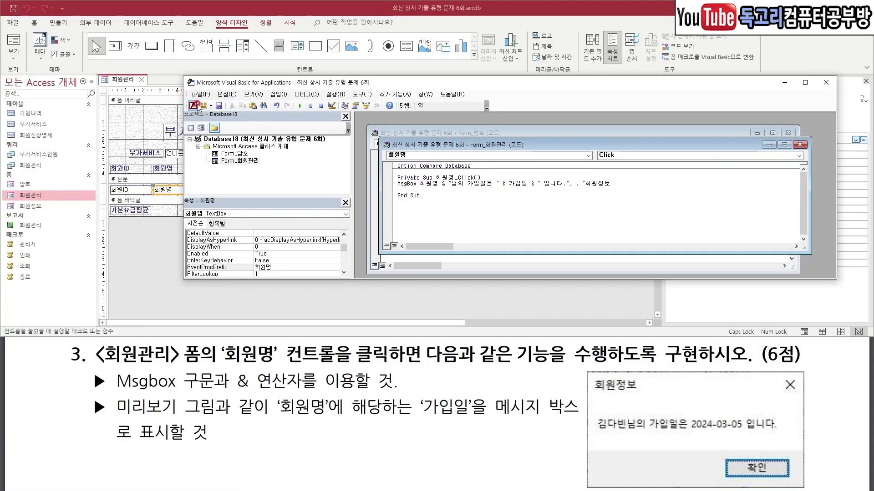
{"action": "mouse_move", "coordinate": [203, 103]}
{"action": "left_mouse_down"}
{"action": "mouse_move", "coordinate": [192, 114]}
{"action": "mouse_move", "coordinate": [210, 90]}
{"action": "left_mouse_up"}
In Form View, click two members' names to confirm the 가입일 message box appears.
{"action": "left_click", "coordinate": [193, 106]}
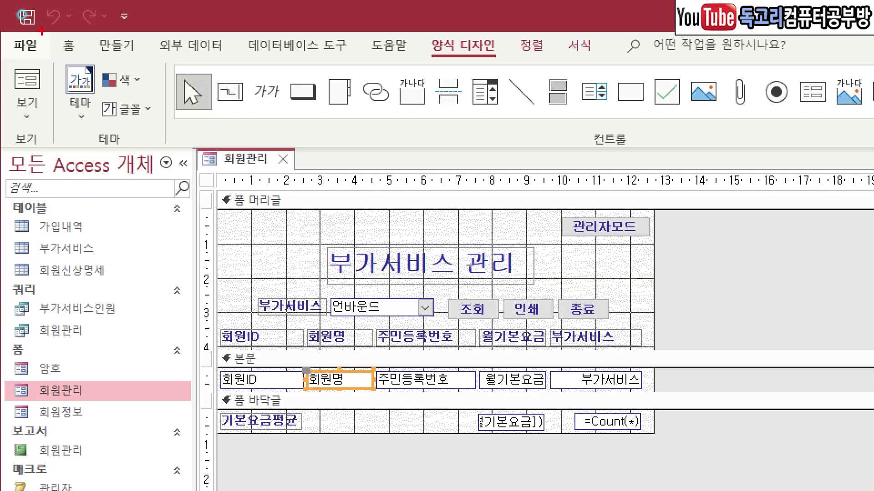
{"action": "mouse_move", "coordinate": [40, 15]}
{"action": "left_mouse_down"}
{"action": "mouse_move", "coordinate": [17, 31]}
{"action": "mouse_move", "coordinate": [16, 82]}
{"action": "left_mouse_up"}
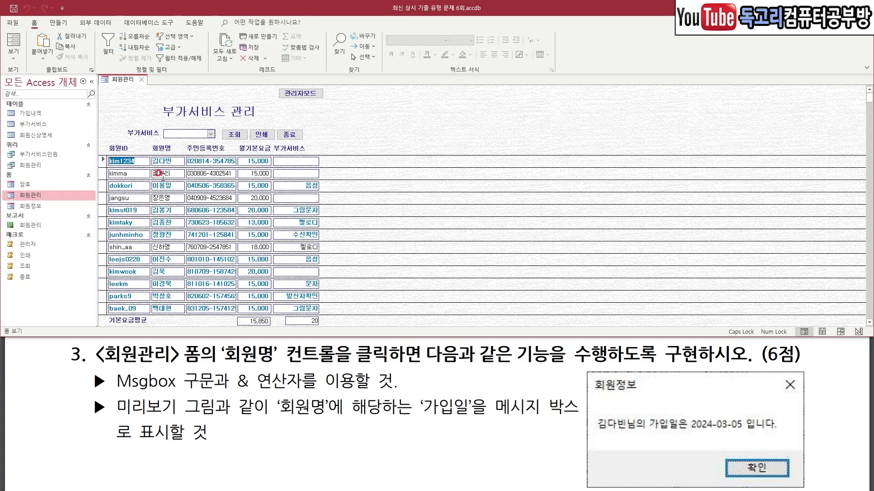
{"action": "mouse_move", "coordinate": [159, 156]}
{"action": "left_mouse_down"}
{"action": "mouse_move", "coordinate": [166, 168]}
{"action": "mouse_move", "coordinate": [182, 143]}
{"action": "left_mouse_up"}
{"action": "left_click", "coordinate": [175, 160]}
{"action": "left_click_drag", "start_coordinate": [392, 263], "coordinate": [485, 259]}
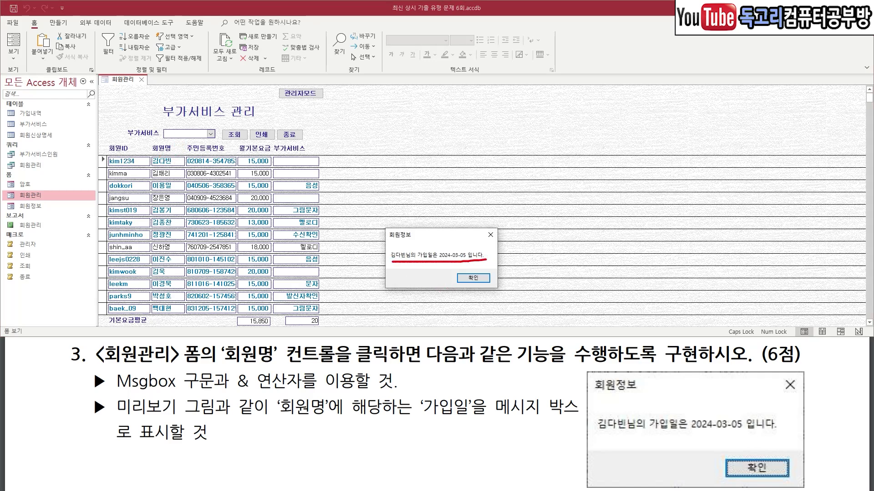
{"action": "left_click", "coordinate": [476, 278]}
{"action": "left_click", "coordinate": [165, 244]}
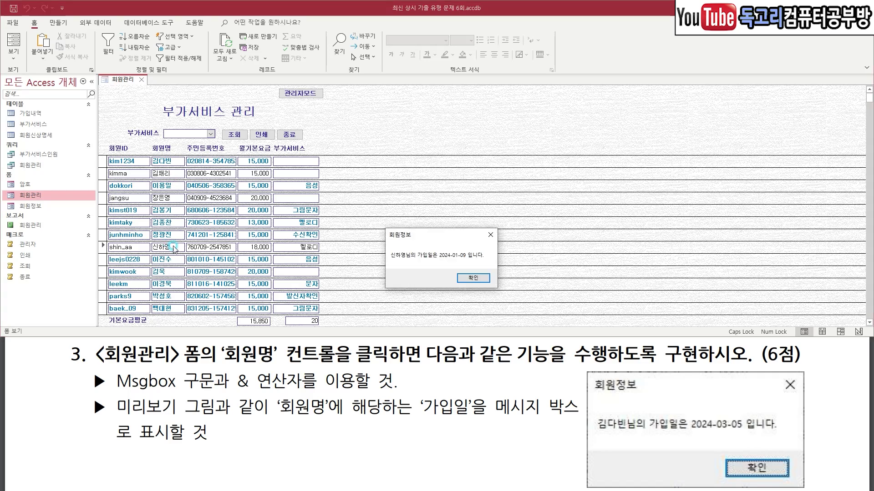
{"action": "left_click_drag", "start_coordinate": [390, 263], "coordinate": [477, 264]}
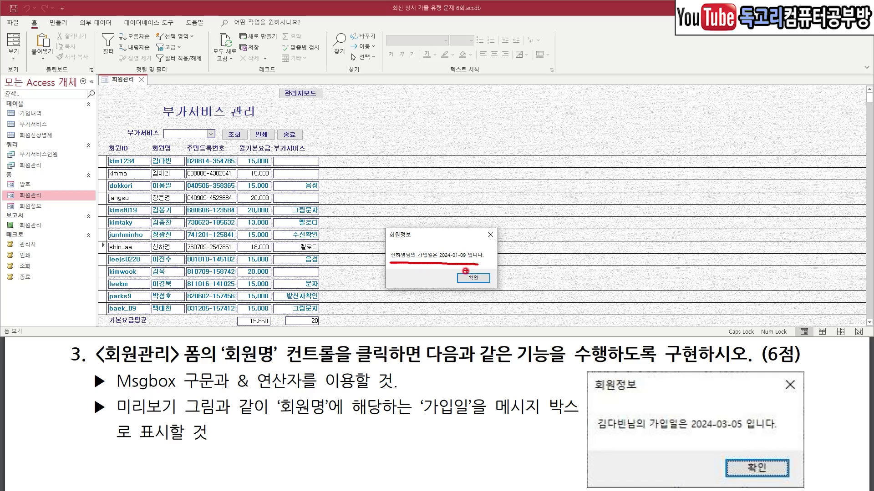
{"action": "mouse_move", "coordinate": [486, 269]}
{"action": "left_mouse_down"}
{"action": "mouse_move", "coordinate": [471, 290]}
{"action": "mouse_move", "coordinate": [490, 284]}
{"action": "left_mouse_up"}
{"action": "left_click", "coordinate": [479, 277]}
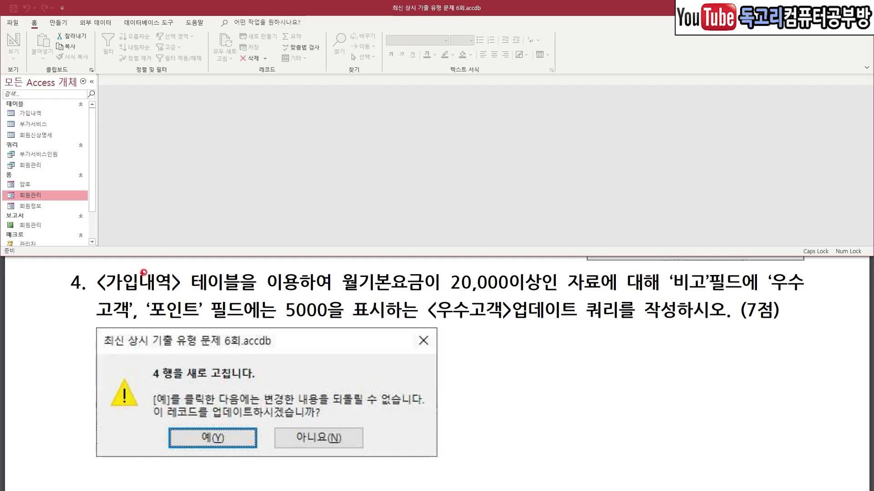
Read the 우수고객 update query task and switch to the Create (만들기) ribbon.
{"action": "left_click_drag", "start_coordinate": [134, 265], "coordinate": [213, 263]}
{"action": "left_click_drag", "start_coordinate": [386, 269], "coordinate": [531, 268]}
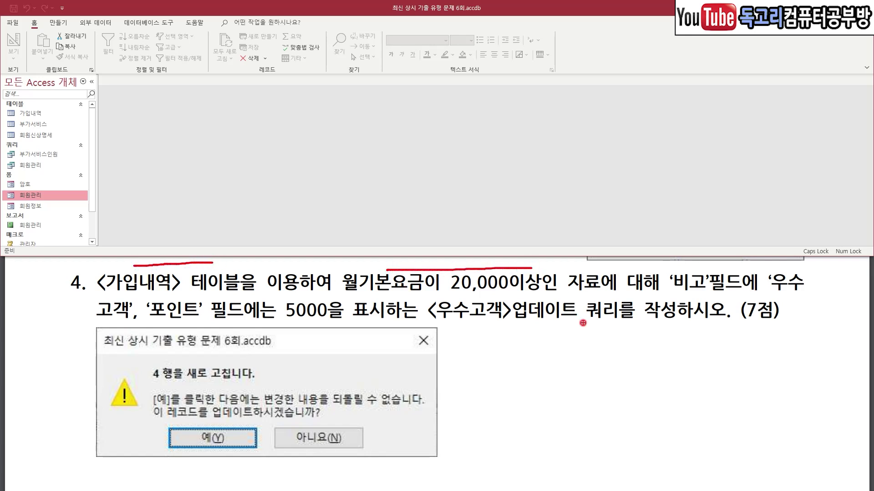
{"action": "left_click_drag", "start_coordinate": [682, 264], "coordinate": [790, 262]}
{"action": "left_click_drag", "start_coordinate": [94, 325], "coordinate": [109, 323]}
{"action": "left_click_drag", "start_coordinate": [134, 322], "coordinate": [373, 328]}
{"action": "mouse_move", "coordinate": [540, 334]}
{"action": "left_mouse_down"}
{"action": "mouse_move", "coordinate": [421, 298]}
{"action": "mouse_move", "coordinate": [543, 296]}
{"action": "mouse_move", "coordinate": [624, 314]}
{"action": "mouse_move", "coordinate": [524, 335]}
{"action": "left_mouse_up"}
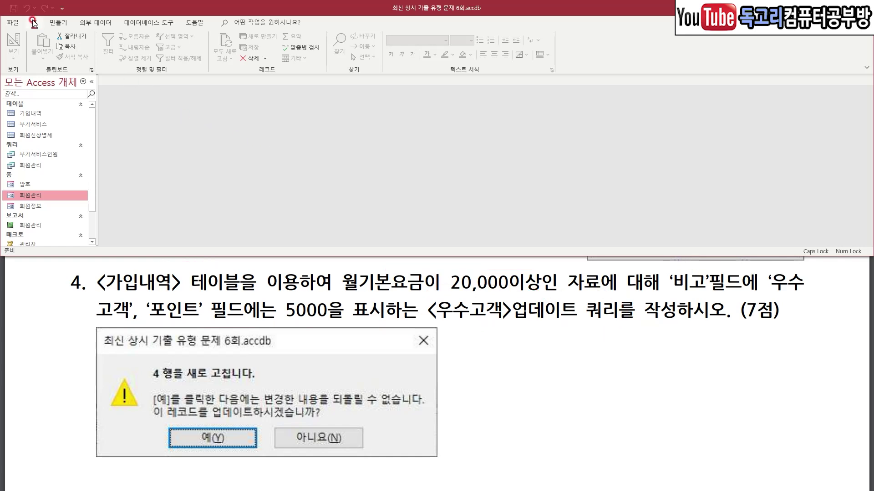
{"action": "left_click", "coordinate": [58, 22]}
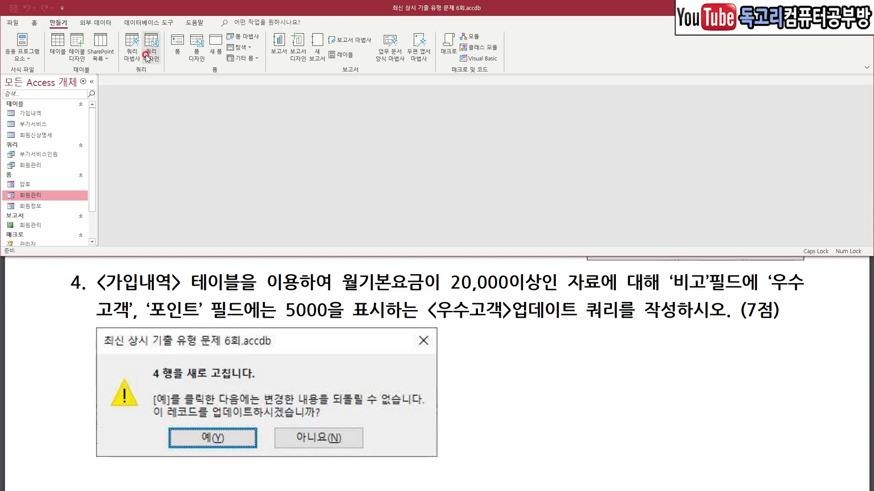
Start a new Query Design based on the 가입내역 table.
{"action": "left_click", "coordinate": [147, 58]}
{"action": "double_click", "coordinate": [775, 138]}
{"action": "left_click_drag", "start_coordinate": [343, 219], "coordinate": [343, 170]}
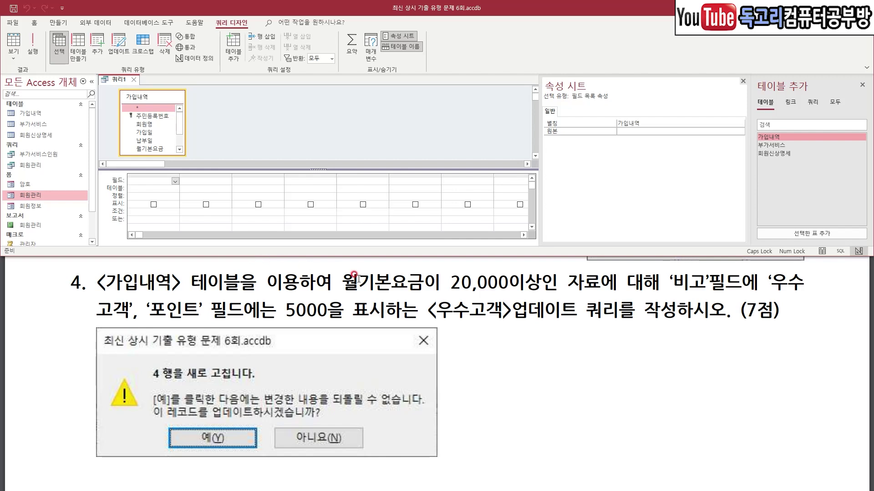
{"action": "mouse_move", "coordinate": [337, 297]}
{"action": "left_mouse_down"}
{"action": "mouse_move", "coordinate": [430, 264]}
{"action": "mouse_move", "coordinate": [317, 274]}
{"action": "mouse_move", "coordinate": [329, 300]}
{"action": "left_mouse_up"}
{"action": "key", "text": "Escape"}
Add the 월기본요금, 비고 and 포인트 fields to the query grid.
{"action": "double_click", "coordinate": [152, 149]}
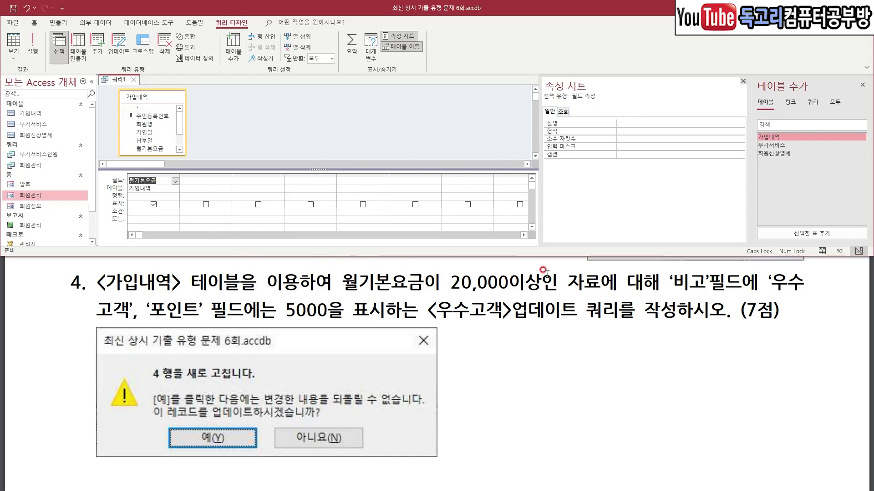
{"action": "mouse_move", "coordinate": [652, 300]}
{"action": "left_mouse_down"}
{"action": "mouse_move", "coordinate": [704, 263]}
{"action": "mouse_move", "coordinate": [632, 319]}
{"action": "left_mouse_up"}
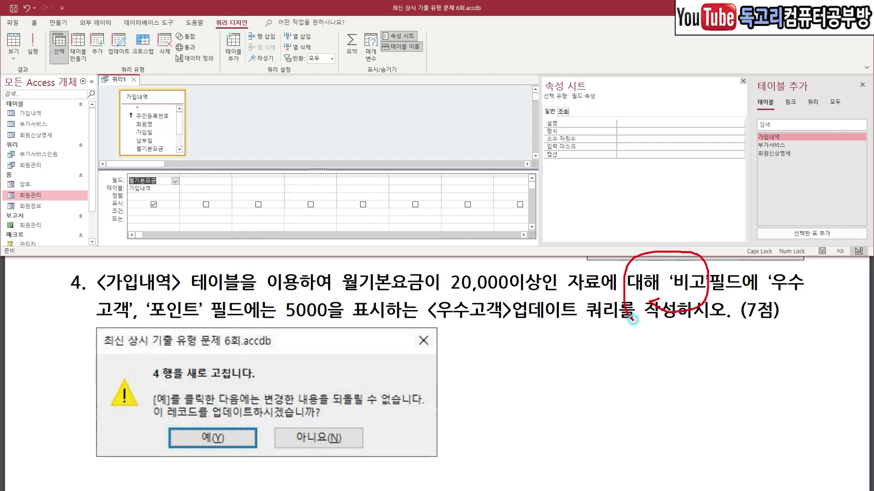
{"action": "key", "text": "Escape"}
{"action": "scroll", "coordinate": [173, 132], "scroll_direction": "down", "scroll_amount": 3}
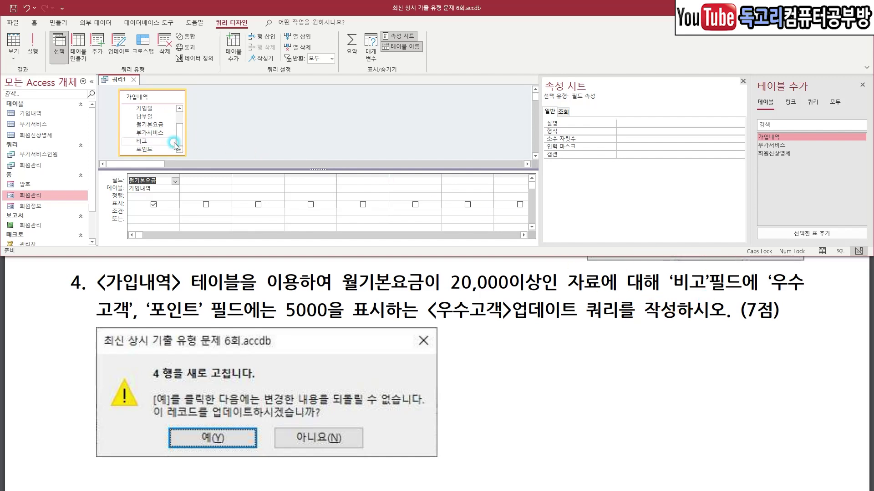
{"action": "double_click", "coordinate": [162, 141]}
{"action": "mouse_move", "coordinate": [212, 324]}
{"action": "left_mouse_down"}
{"action": "mouse_move", "coordinate": [168, 326]}
{"action": "mouse_move", "coordinate": [222, 295]}
{"action": "mouse_move", "coordinate": [211, 325]}
{"action": "left_mouse_up"}
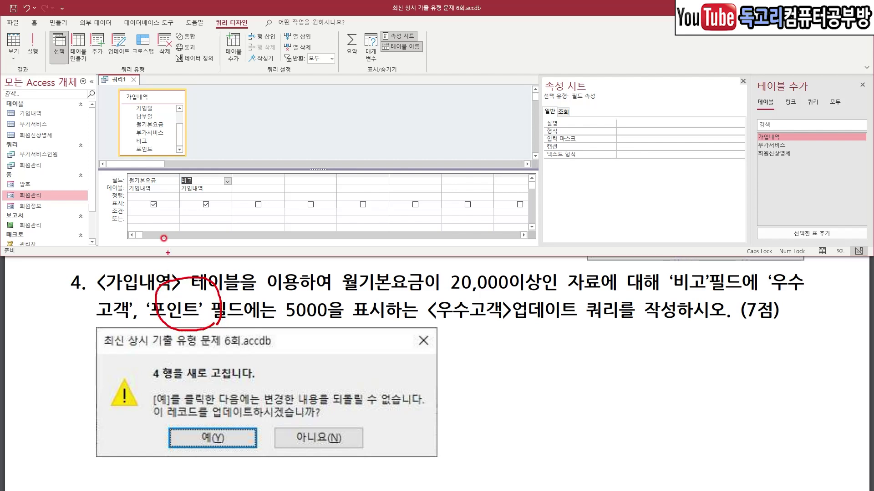
{"action": "double_click", "coordinate": [155, 149]}
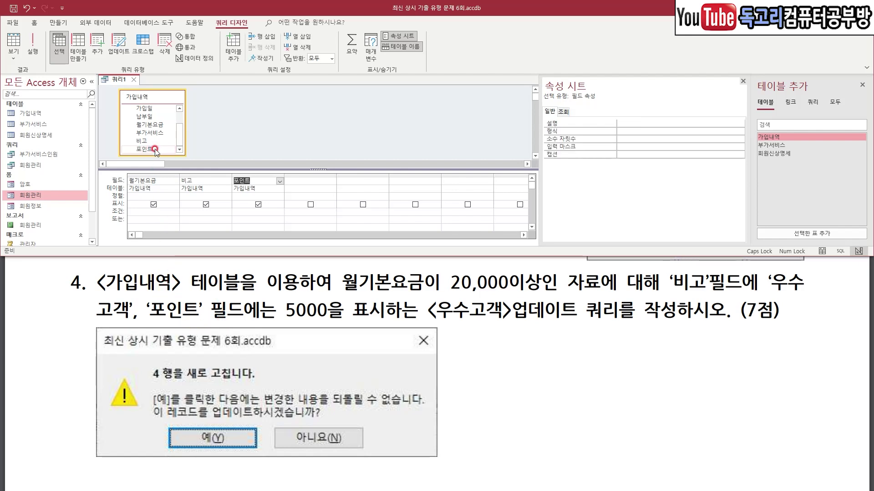
{"action": "left_click", "coordinate": [128, 53]}
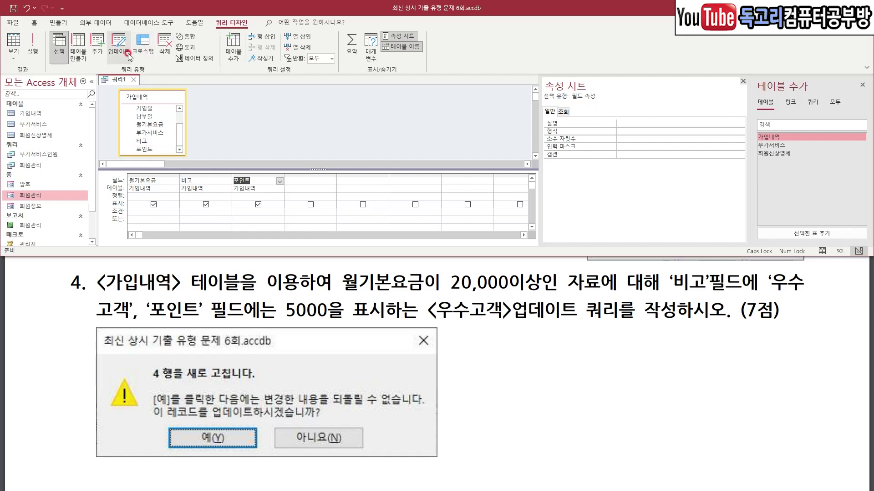
{"action": "mouse_move", "coordinate": [142, 49]}
{"action": "left_mouse_down"}
{"action": "mouse_move", "coordinate": [101, 62]}
{"action": "mouse_move", "coordinate": [136, 27]}
{"action": "mouse_move", "coordinate": [138, 60]}
{"action": "left_mouse_up"}
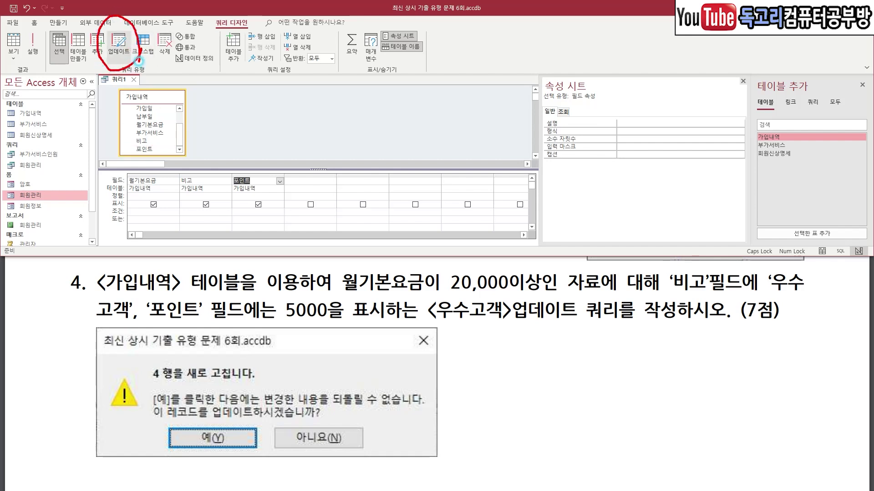
Make it an update query with criteria >=20000 on 월기본요금.
{"action": "left_click", "coordinate": [116, 56]}
{"action": "left_click", "coordinate": [139, 202]}
{"action": "mouse_move", "coordinate": [133, 195]}
{"action": "left_mouse_down"}
{"action": "mouse_move", "coordinate": [143, 210]}
{"action": "mouse_move", "coordinate": [159, 183]}
{"action": "left_mouse_up"}
{"action": "left_click", "coordinate": [160, 207]}
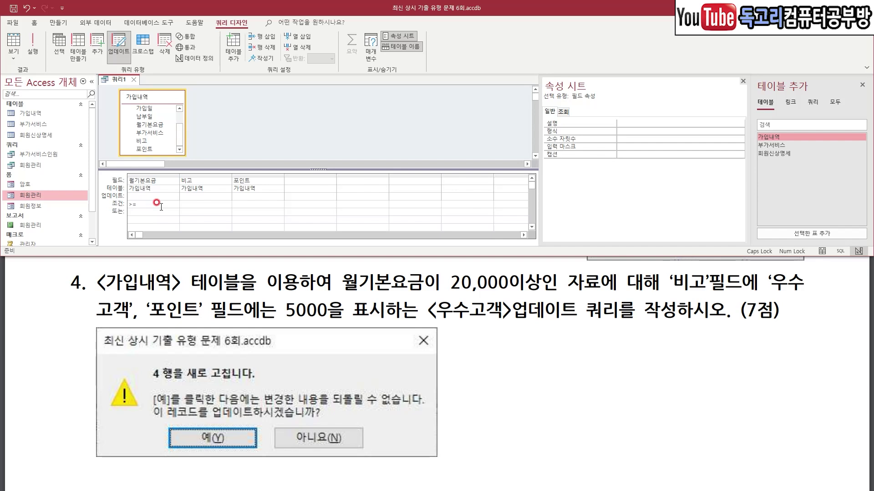
{"action": "key", "text": "Tab"}
Set Update To values: 비고 to "우수고객" and 포인트 to 5000.
{"action": "left_click", "coordinate": [188, 197]}
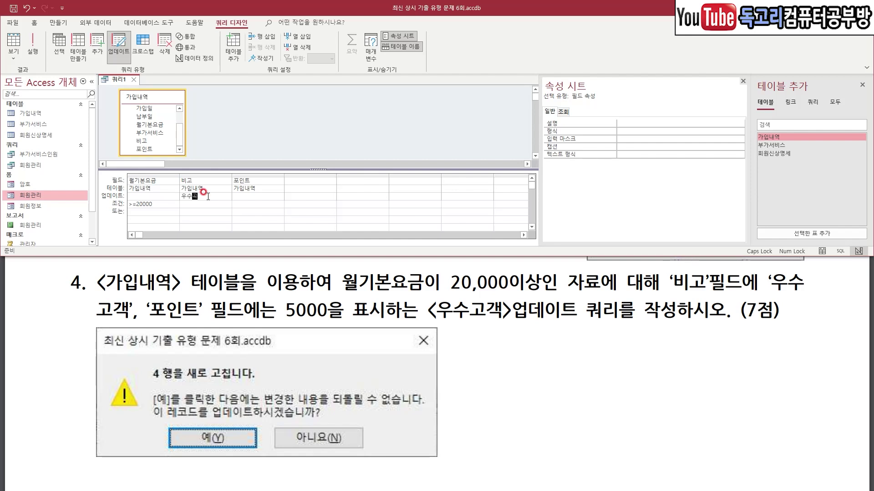
{"action": "type", "text": "우수고객"}
{"action": "key", "text": "Tab"}
{"action": "key", "text": "Tab"}
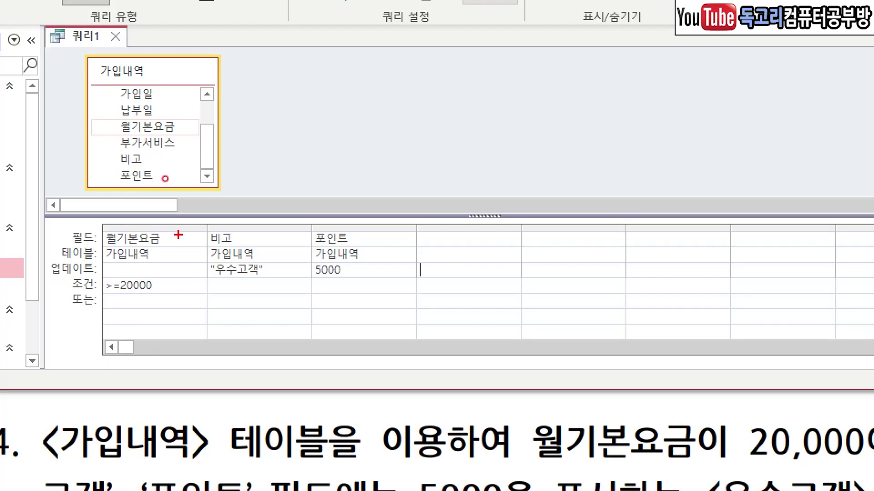
{"action": "mouse_move", "coordinate": [171, 279]}
{"action": "left_mouse_down"}
{"action": "mouse_move", "coordinate": [165, 298]}
{"action": "mouse_move", "coordinate": [100, 305]}
{"action": "left_mouse_up"}
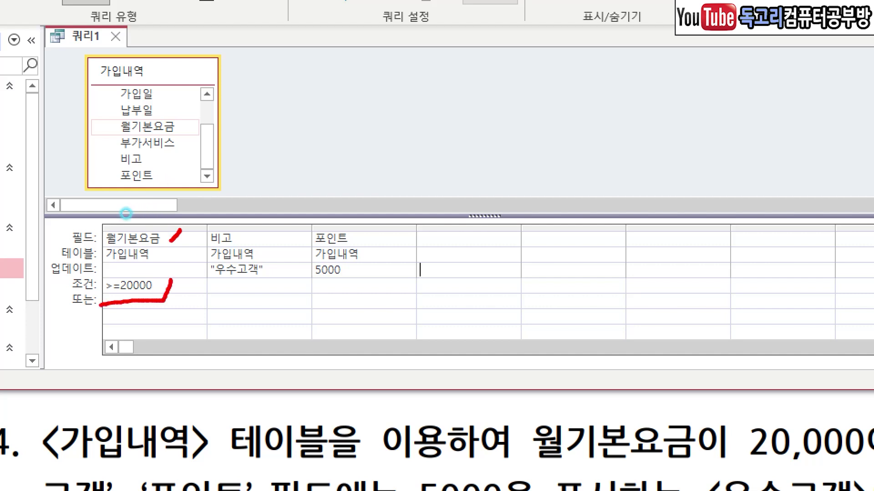
{"action": "left_click_drag", "start_coordinate": [256, 226], "coordinate": [242, 241]}
{"action": "left_click_drag", "start_coordinate": [278, 265], "coordinate": [266, 284]}
{"action": "mouse_move", "coordinate": [374, 225]}
{"action": "left_mouse_down"}
{"action": "mouse_move", "coordinate": [364, 237]}
{"action": "mouse_move", "coordinate": [361, 281]}
{"action": "left_mouse_up"}
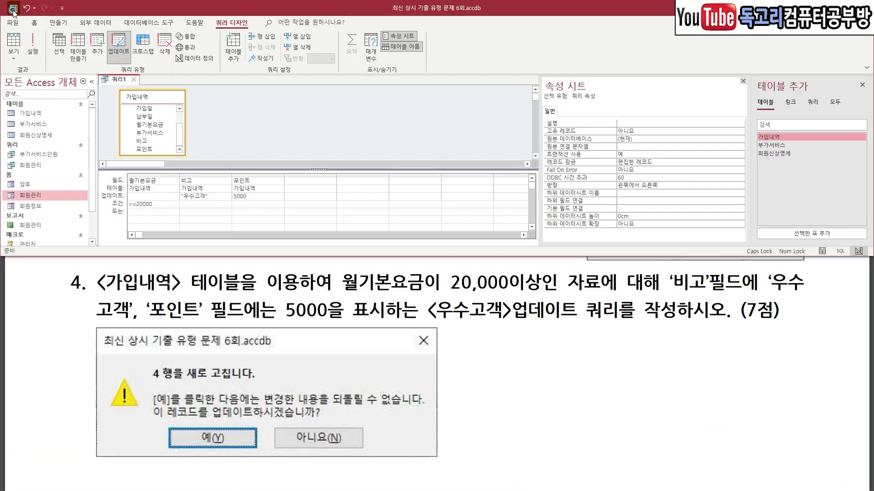
Save the update query as 우수고객 and run it, confirming the row update.
{"action": "left_click", "coordinate": [13, 8]}
{"action": "type", "text": "우수고객"}
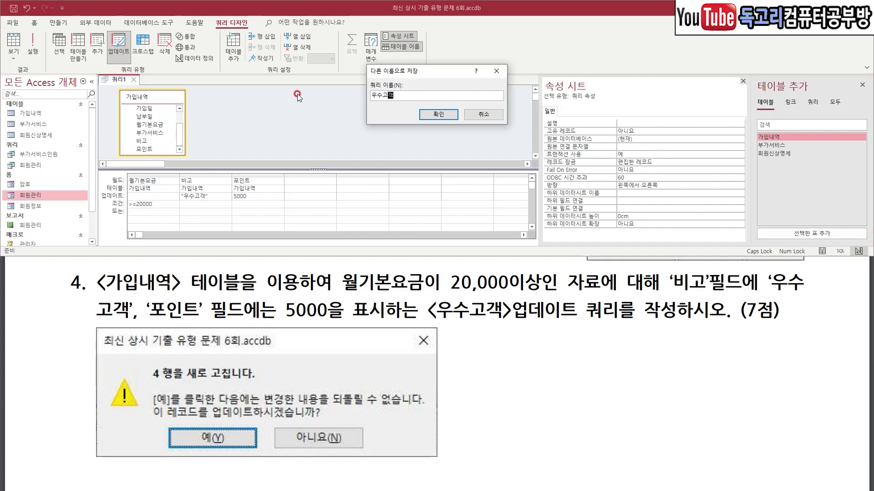
{"action": "left_click_drag", "start_coordinate": [481, 83], "coordinate": [406, 147]}
{"action": "left_click", "coordinate": [438, 114]}
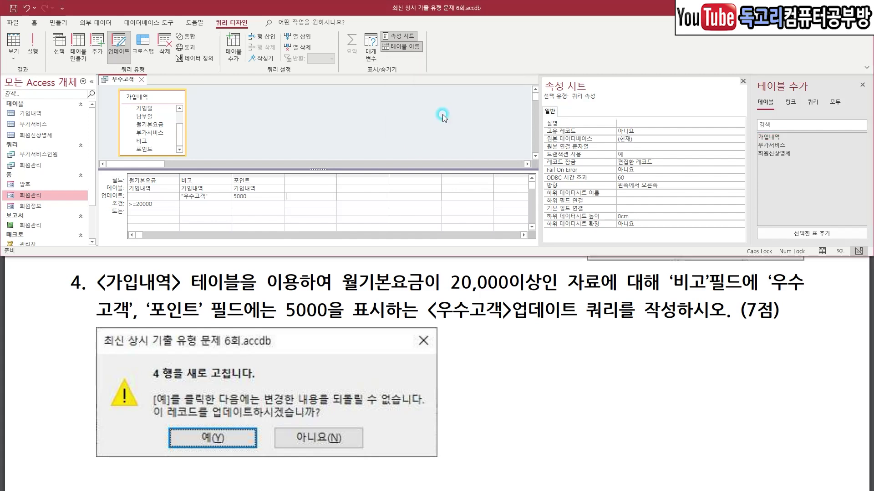
{"action": "left_click", "coordinate": [39, 47]}
{"action": "mouse_move", "coordinate": [455, 266]}
{"action": "left_mouse_down"}
{"action": "mouse_move", "coordinate": [375, 211]}
{"action": "mouse_move", "coordinate": [438, 262]}
{"action": "left_mouse_up"}
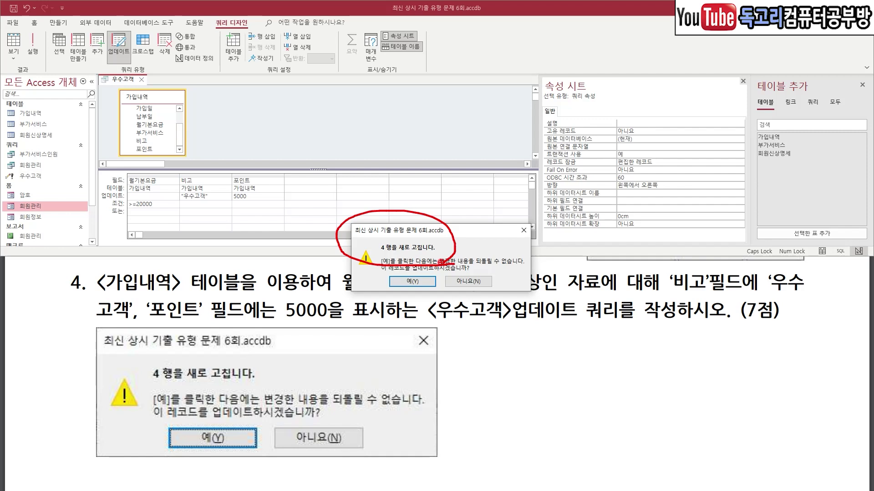
{"action": "left_click_drag", "start_coordinate": [452, 250], "coordinate": [409, 304]}
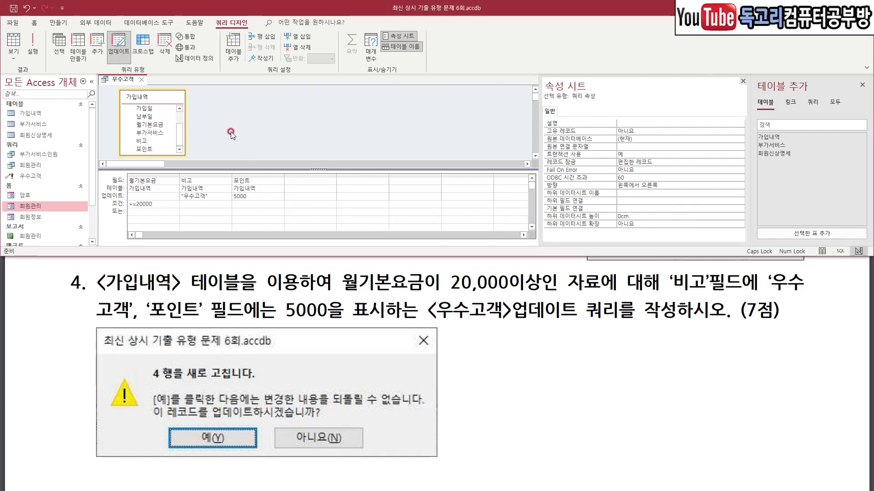
{"action": "mouse_move", "coordinate": [174, 106]}
{"action": "left_mouse_down"}
{"action": "mouse_move", "coordinate": [140, 114]}
{"action": "mouse_move", "coordinate": [184, 100]}
{"action": "mouse_move", "coordinate": [167, 119]}
{"action": "left_mouse_up"}
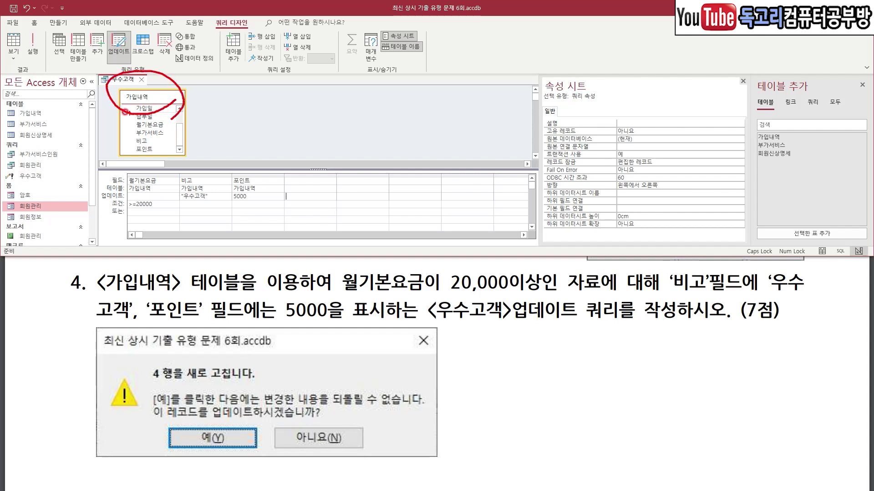
Open the 가입내역 table to verify 우수고객 and 5000 on the 20000-fee rows.
{"action": "double_click", "coordinate": [43, 113]}
{"action": "left_click_drag", "start_coordinate": [464, 132], "coordinate": [466, 144]}
{"action": "left_click_drag", "start_coordinate": [484, 180], "coordinate": [462, 202]}
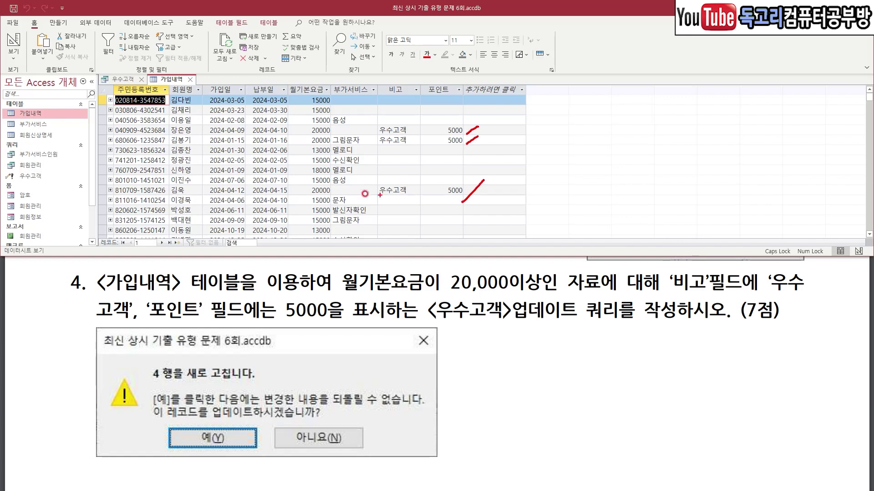
{"action": "scroll", "coordinate": [334, 190], "scroll_direction": "down", "scroll_amount": 5}
{"action": "left_click_drag", "start_coordinate": [490, 155], "coordinate": [458, 185]}
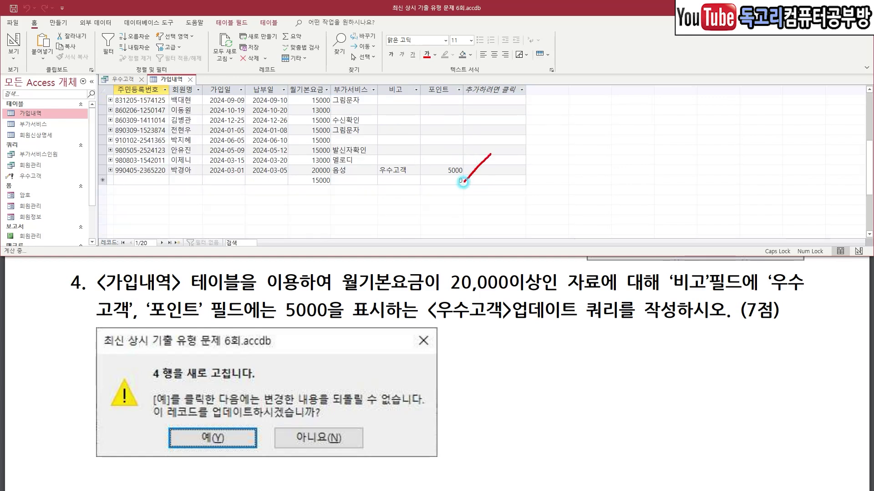